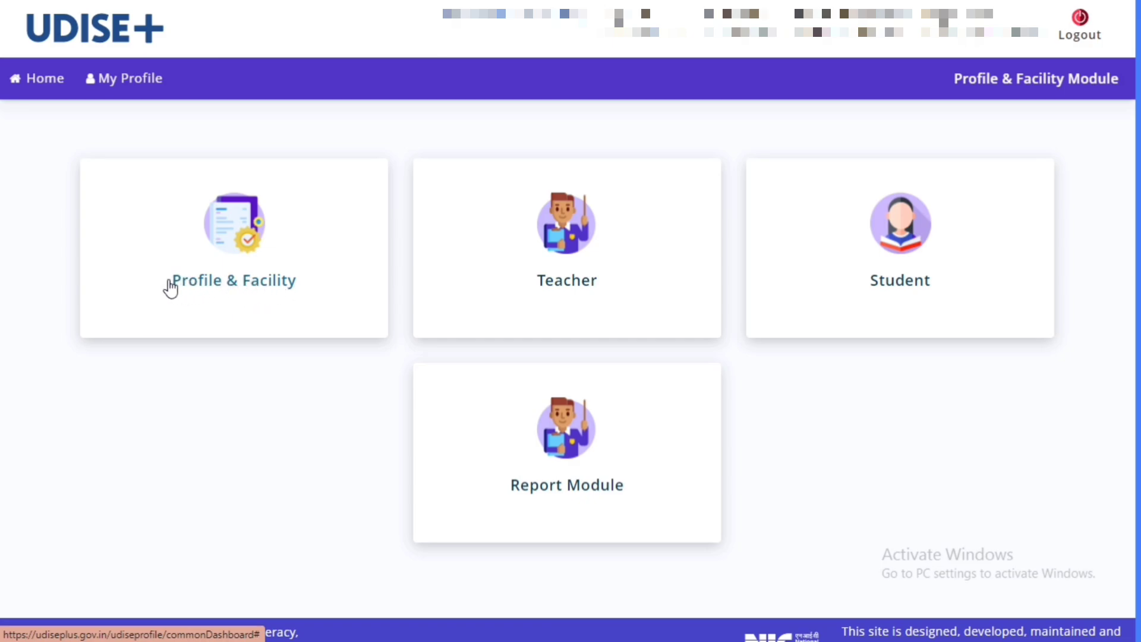
# Open the Profile & Facility school list for the block, search for the school, and open its data capture form overview.
pyautogui.click(286, 291)
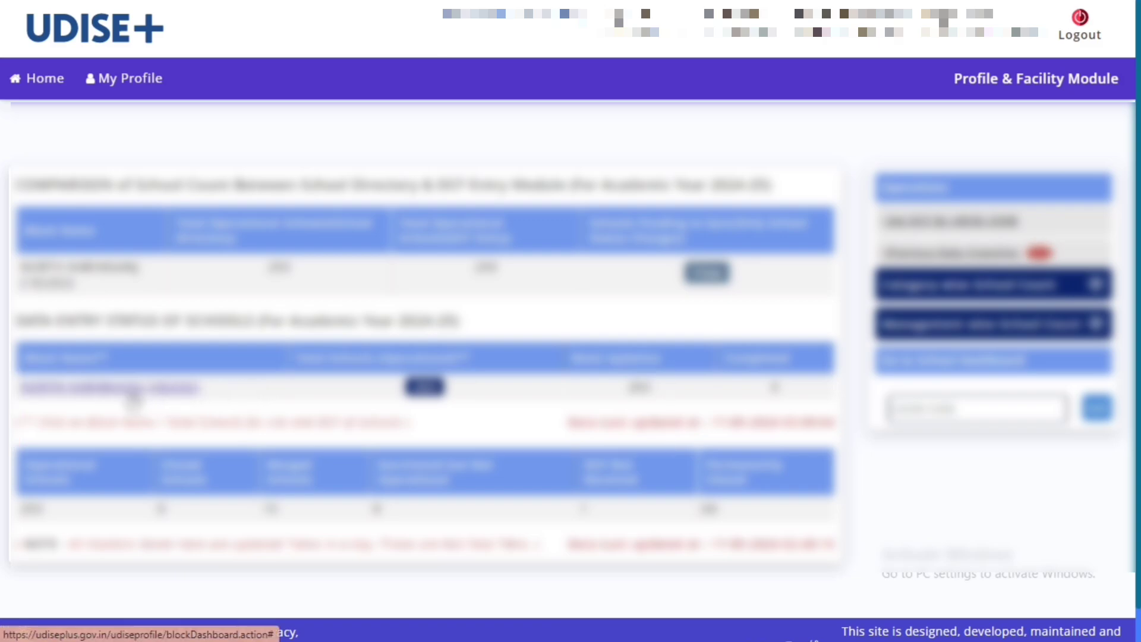
pyautogui.click(170, 387)
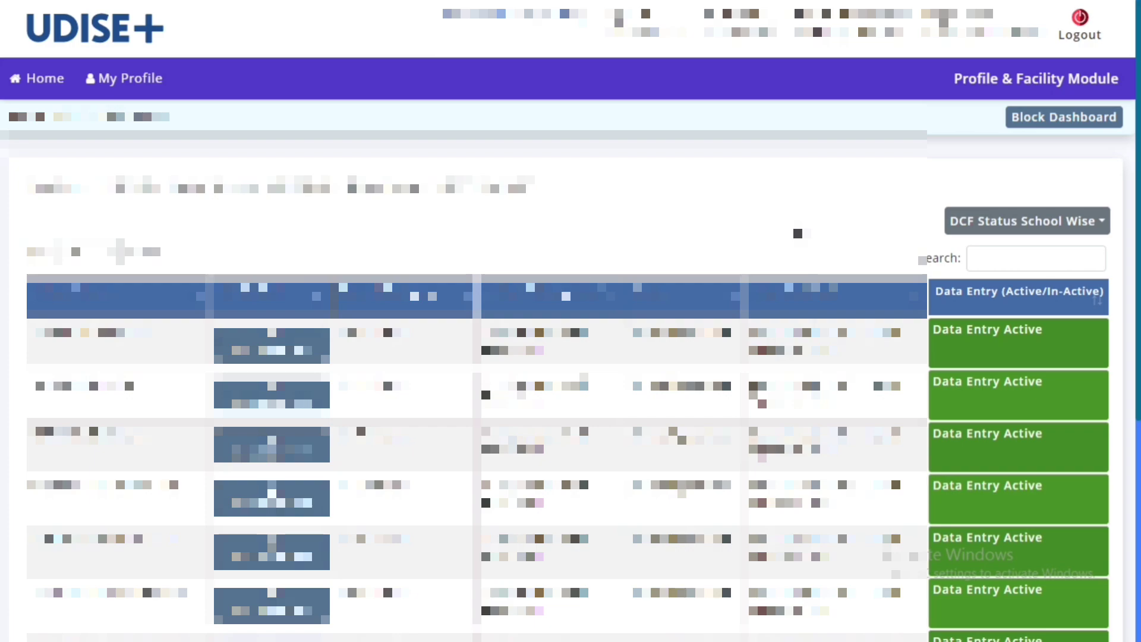
pyautogui.click(993, 258)
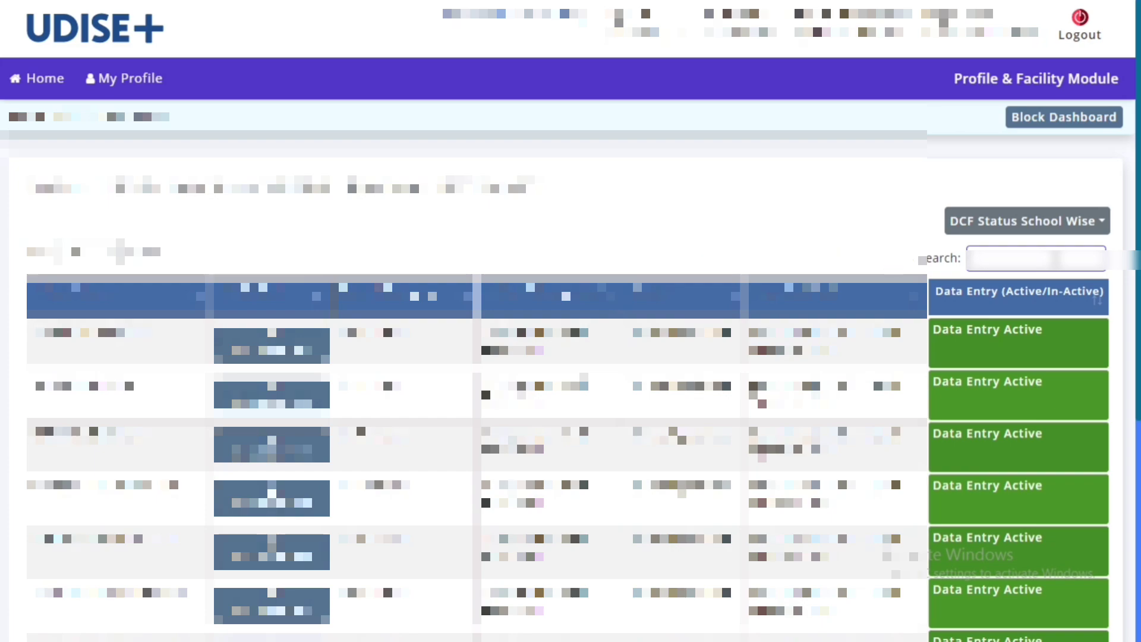
pyautogui.hotkey('ctrl', 'v')
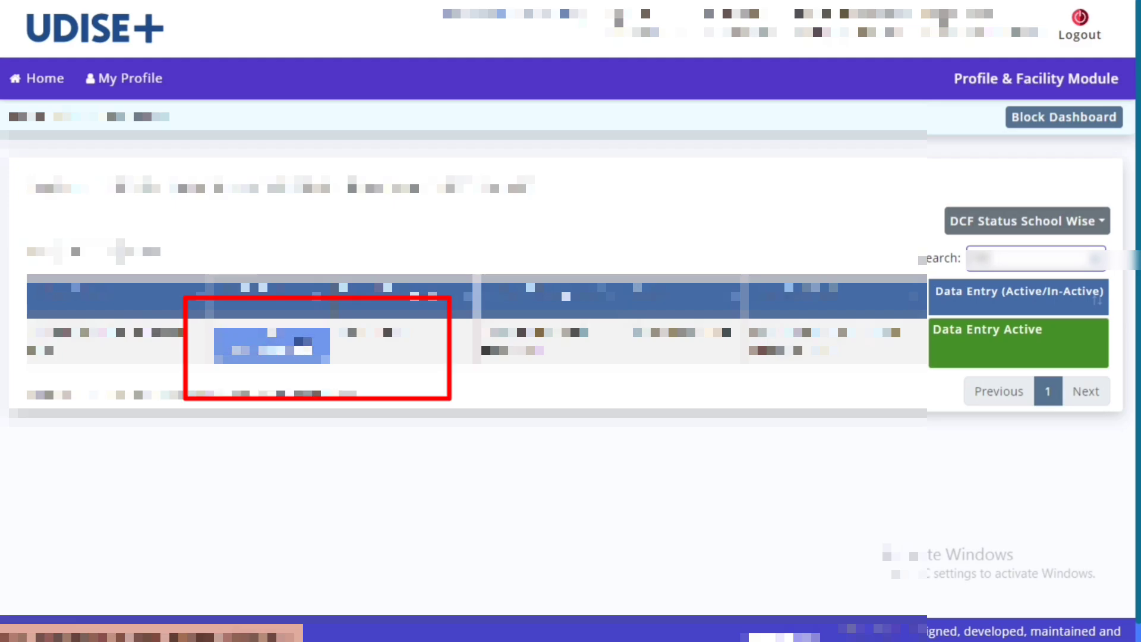
pyautogui.click(302, 340)
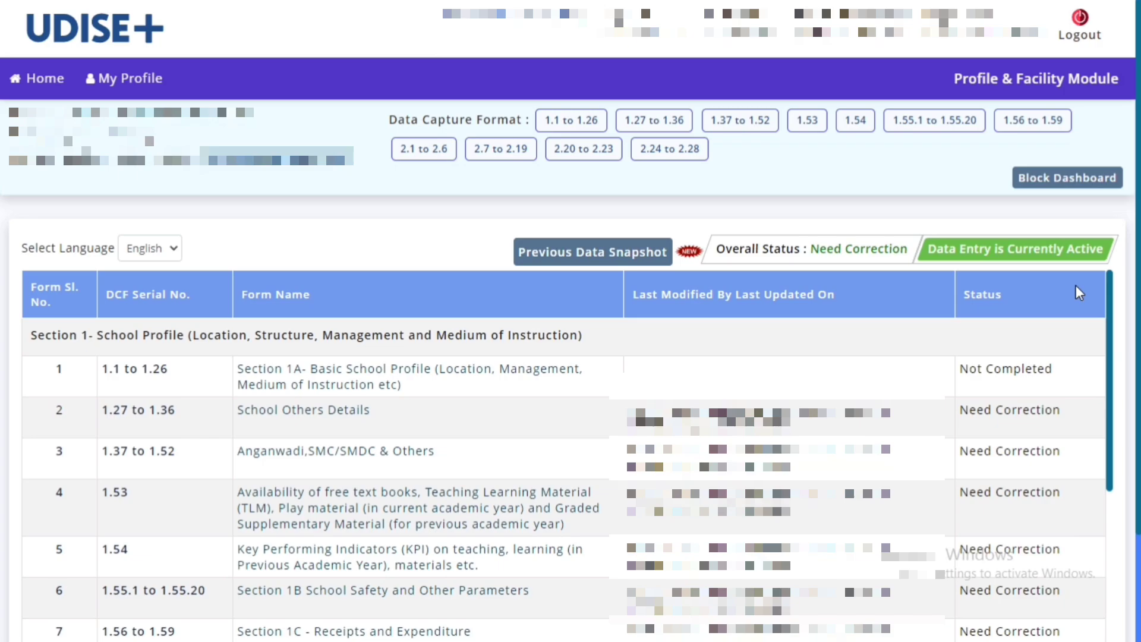
# Examine the Section 1 and Section 2 form list, including the form name, last modified and status columns.
pyautogui.scroll(-2, 207, 301)
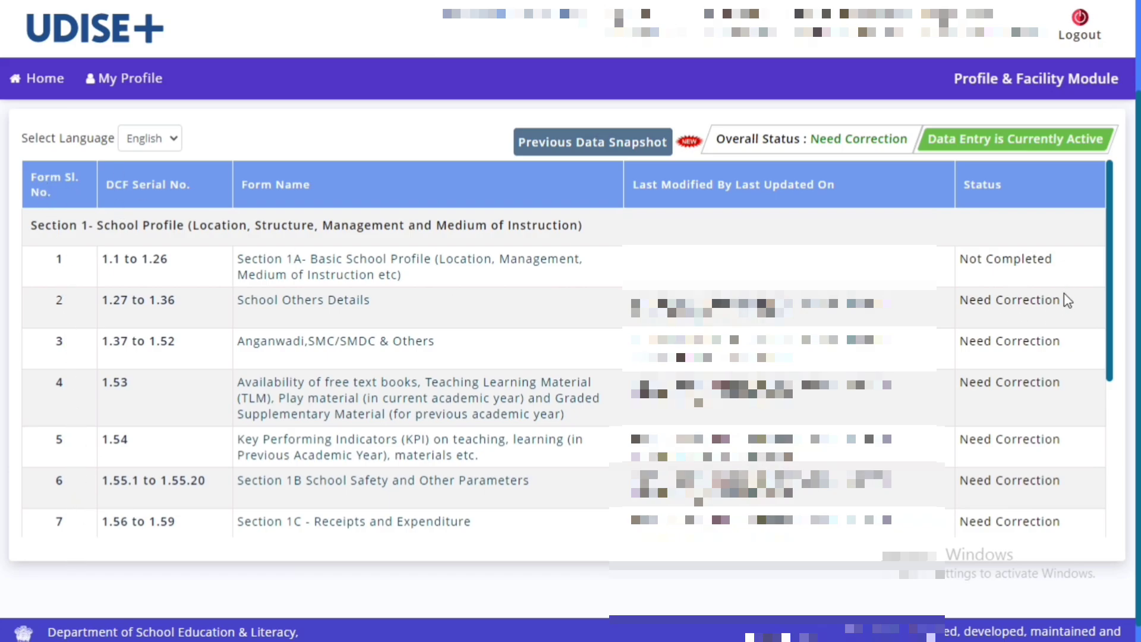
pyautogui.moveTo(1110, 248); pyautogui.dragTo(1130, 398)
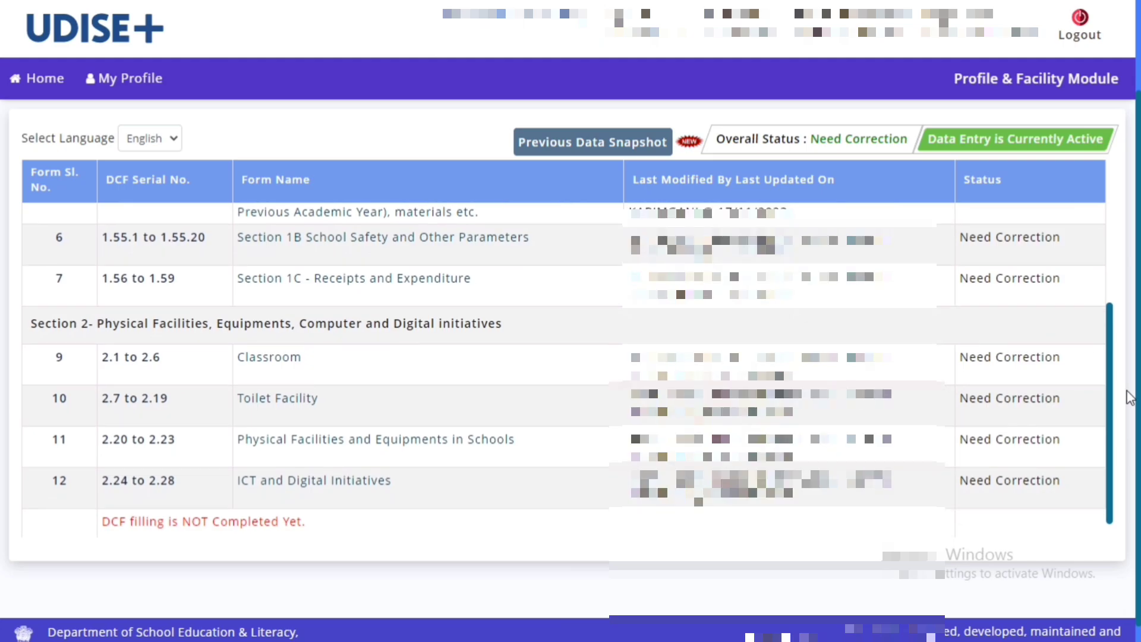
pyautogui.moveTo(1129, 397); pyautogui.dragTo(1113, 234)
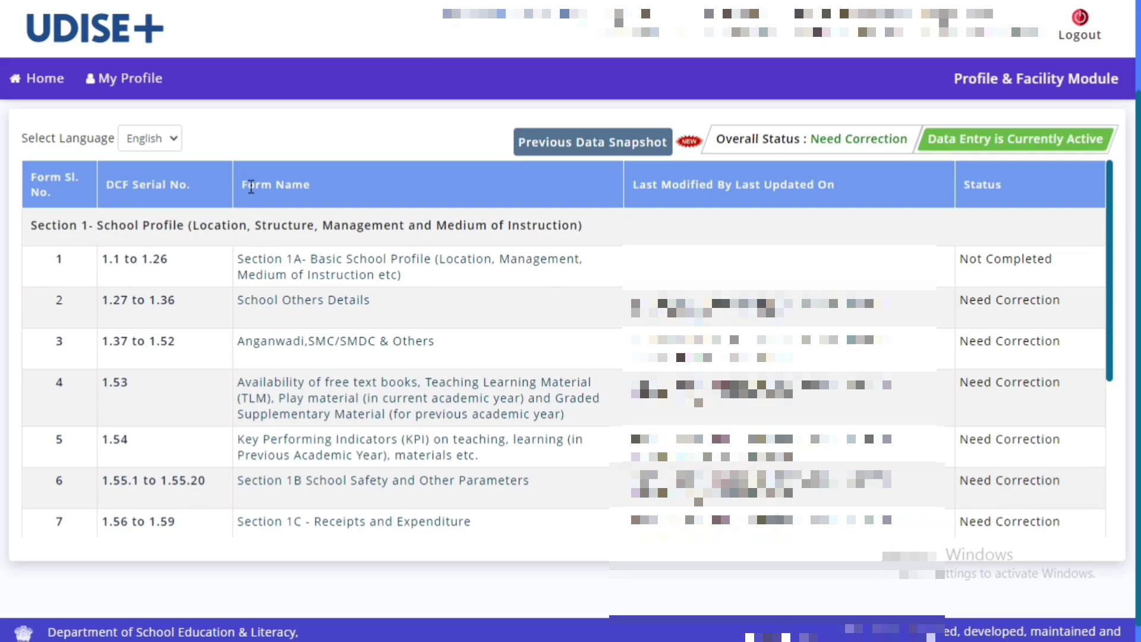
pyautogui.moveTo(243, 186); pyautogui.dragTo(304, 185)
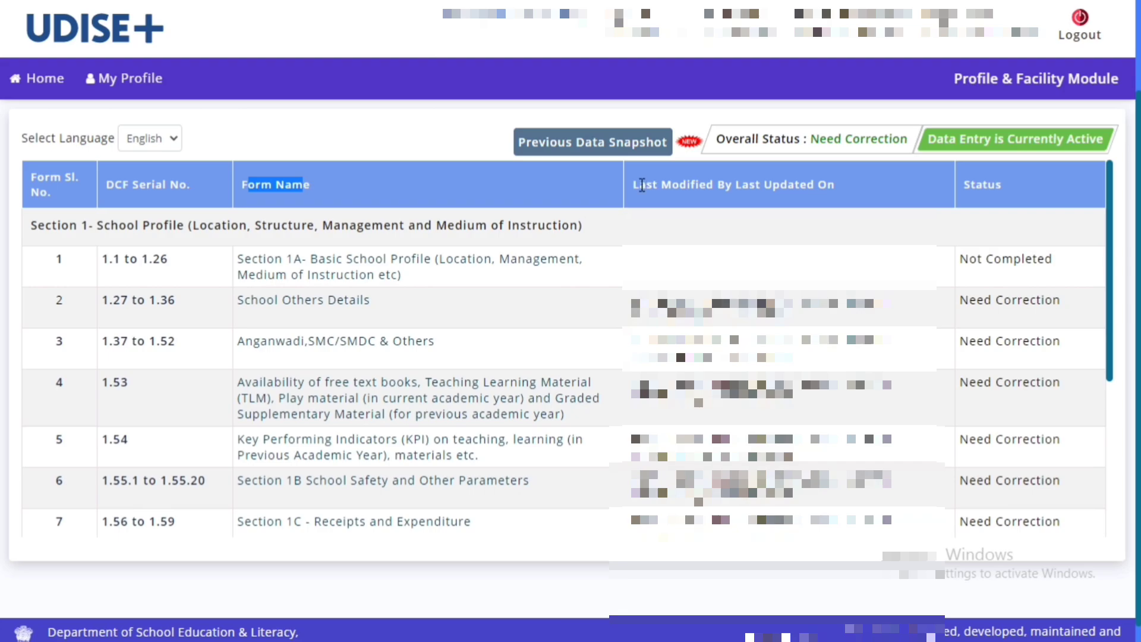
pyautogui.moveTo(642, 185); pyautogui.dragTo(833, 185)
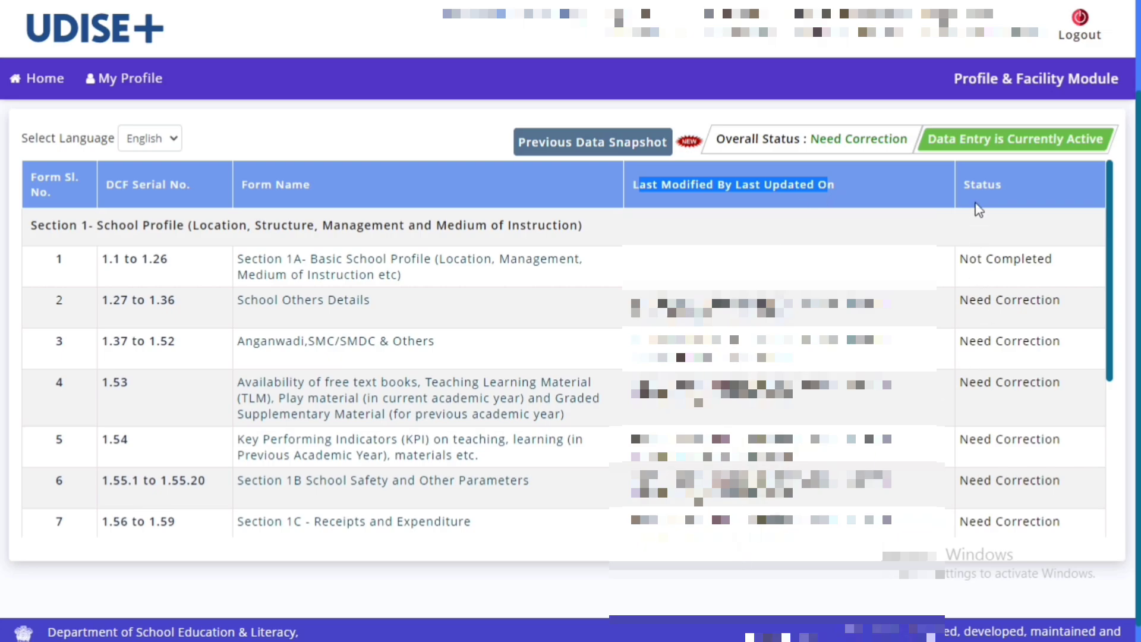
pyautogui.moveTo(963, 185); pyautogui.dragTo(1011, 185)
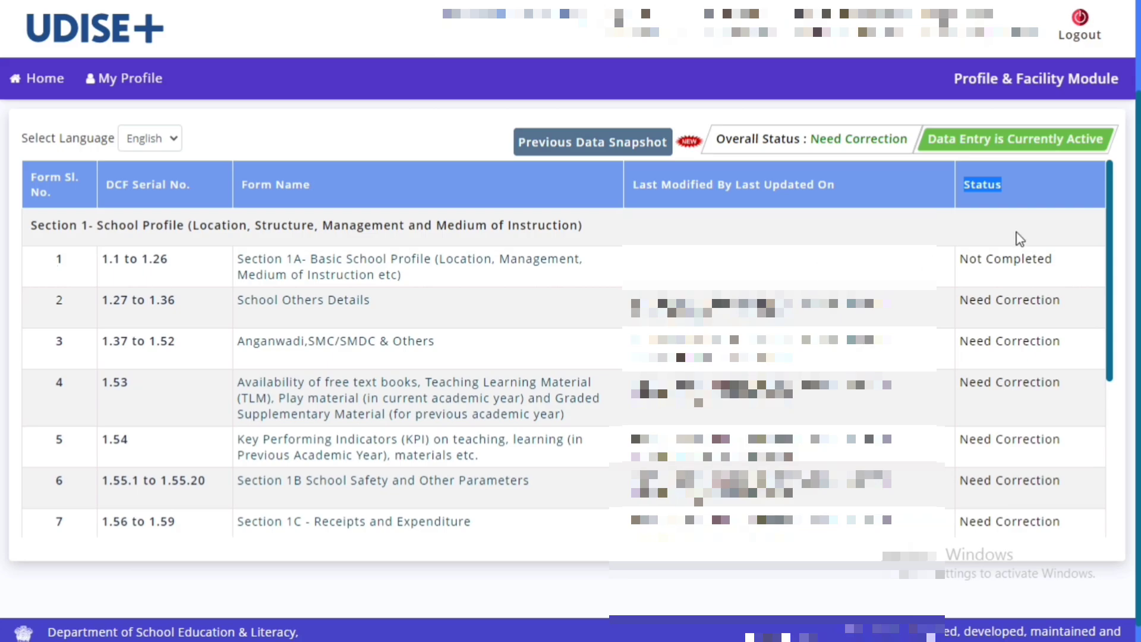
pyautogui.moveTo(1111, 234); pyautogui.dragTo(1120, 410)
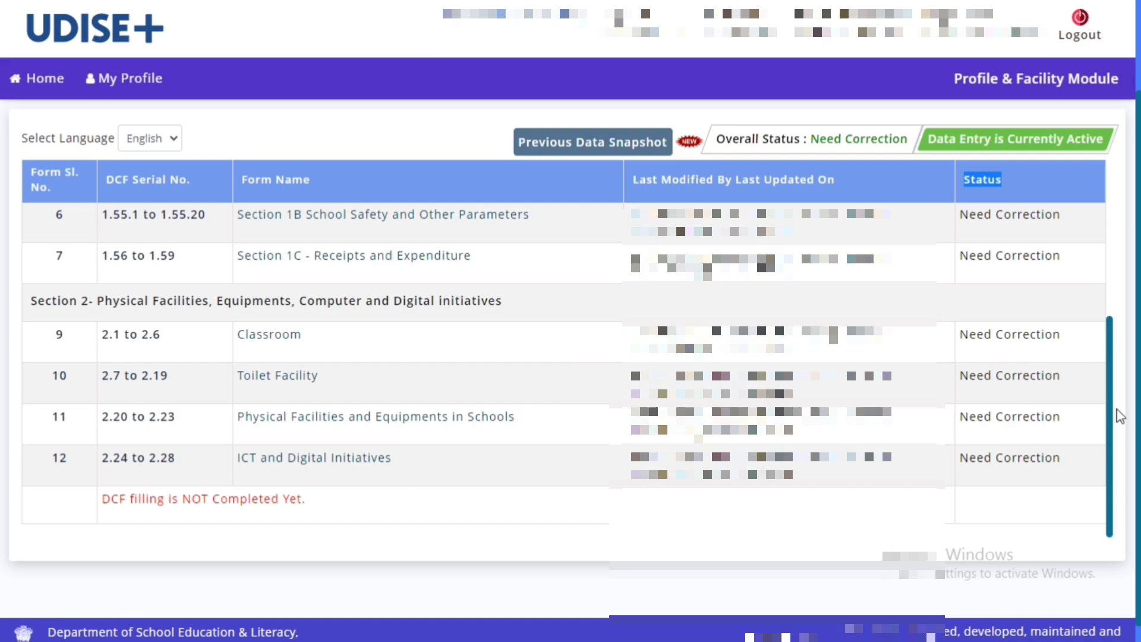
pyautogui.moveTo(1122, 416); pyautogui.dragTo(1114, 234)
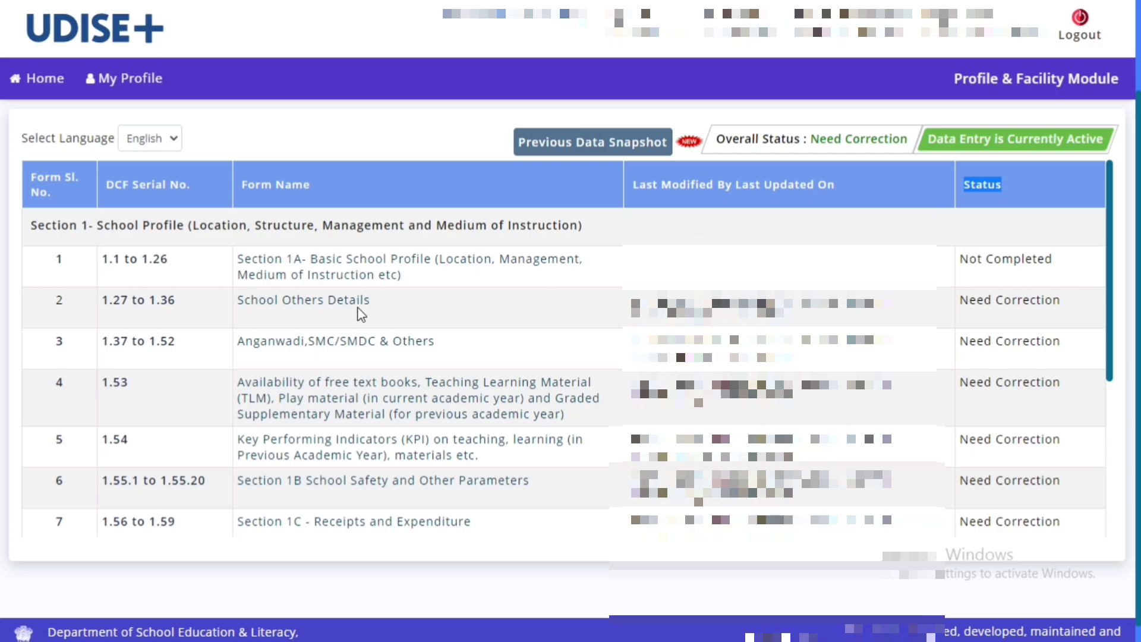
# Check the completion status of forms 1 to 5 in Section 1.
pyautogui.click(1006, 185)
pyautogui.moveTo(966, 191); pyautogui.dragTo(1006, 198)
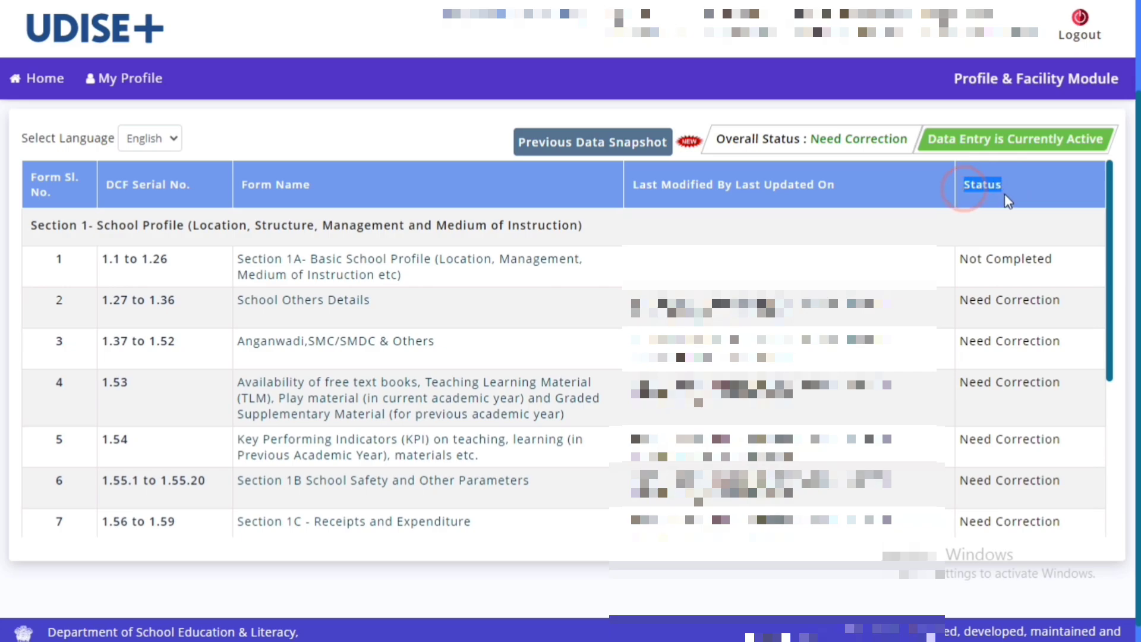
pyautogui.click(1001, 255)
pyautogui.moveTo(968, 258); pyautogui.dragTo(1054, 259)
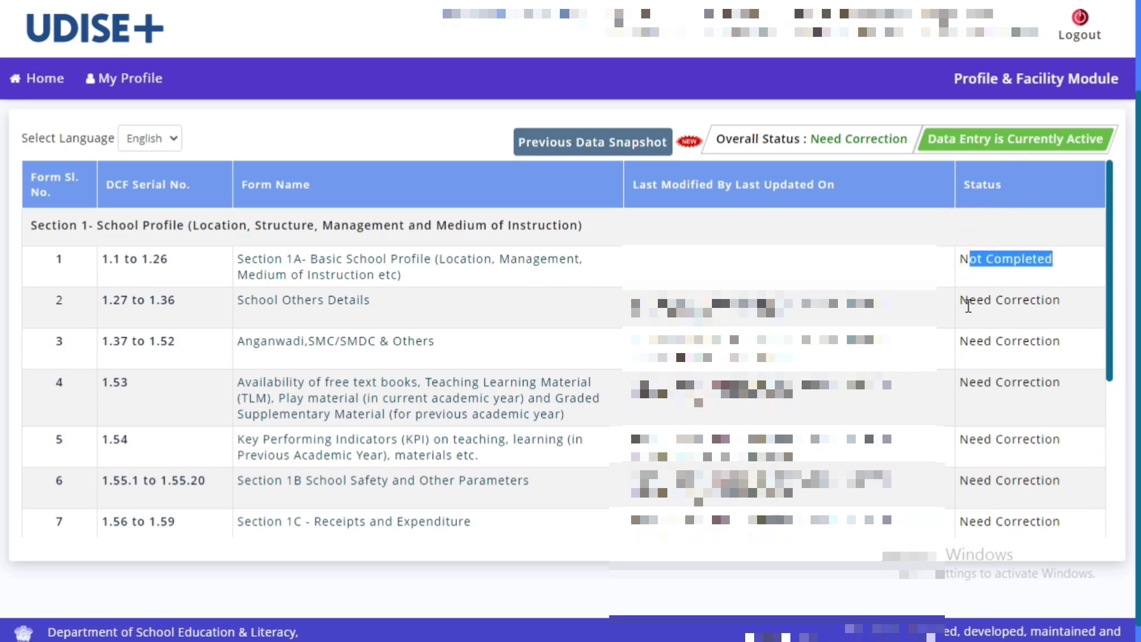
pyautogui.moveTo(968, 301); pyautogui.dragTo(1042, 300)
pyautogui.moveTo(977, 343); pyautogui.dragTo(1042, 343)
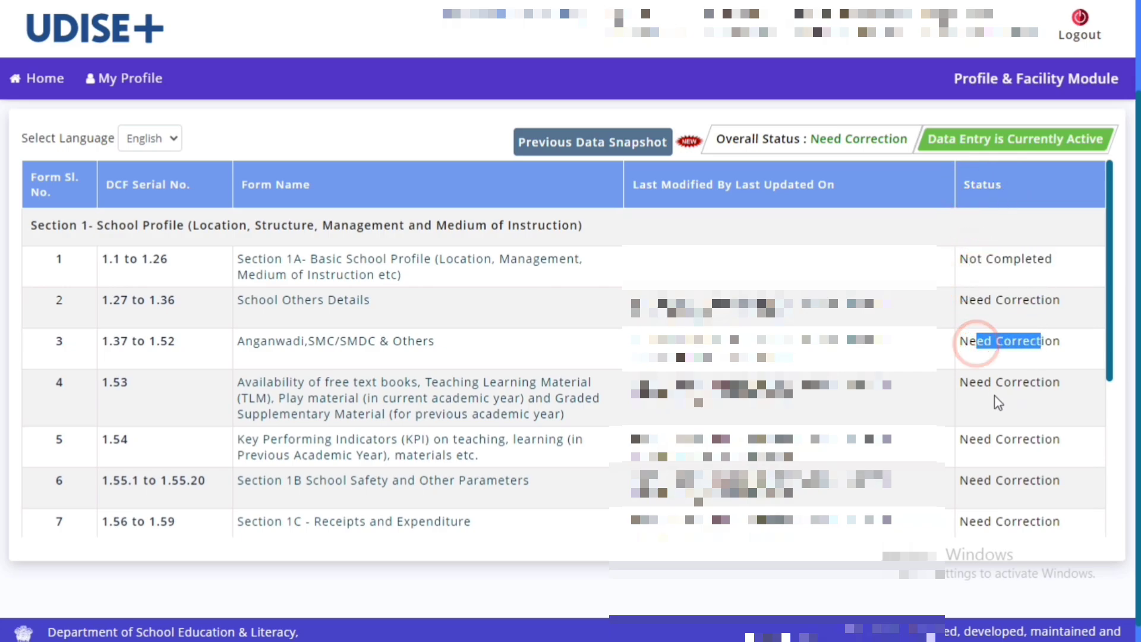
pyautogui.moveTo(984, 383); pyautogui.dragTo(1041, 384)
pyautogui.moveTo(992, 440); pyautogui.dragTo(1044, 439)
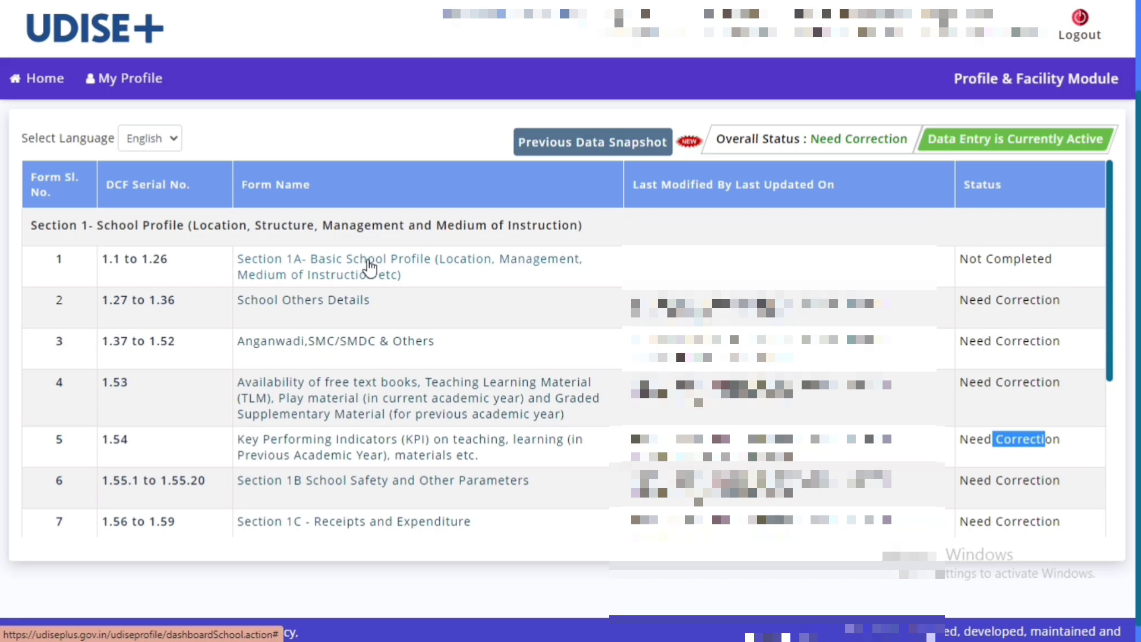
# Open the Section 1A Basic School Profile form (1.1 to 1.26) and review its entries through to the end.
pyautogui.click(333, 266)
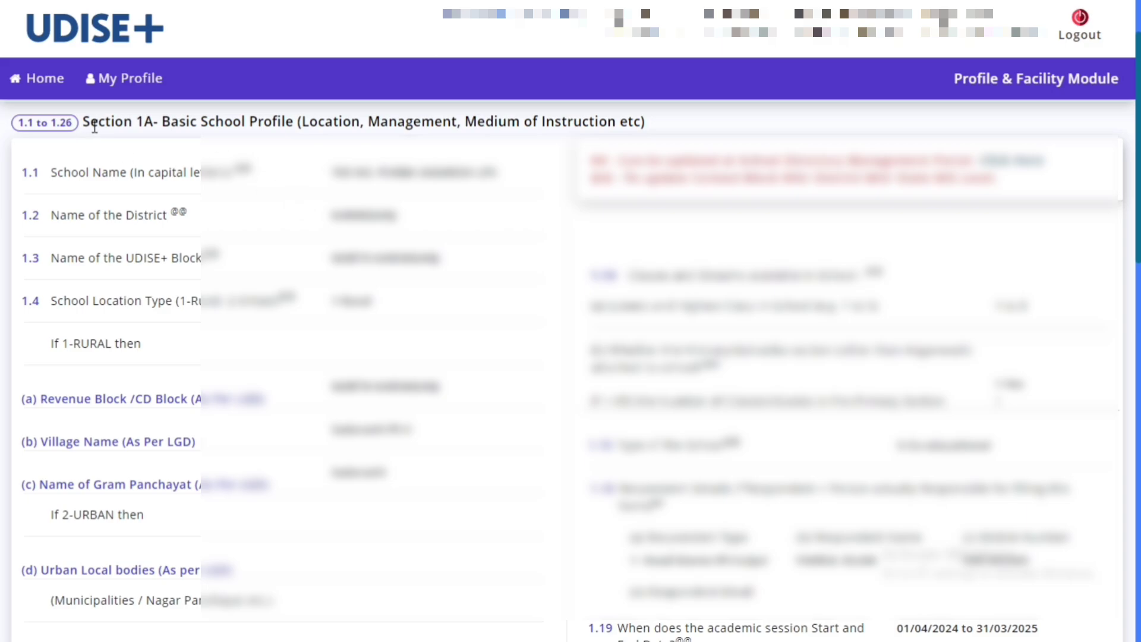
pyautogui.moveTo(91, 123); pyautogui.dragTo(643, 123)
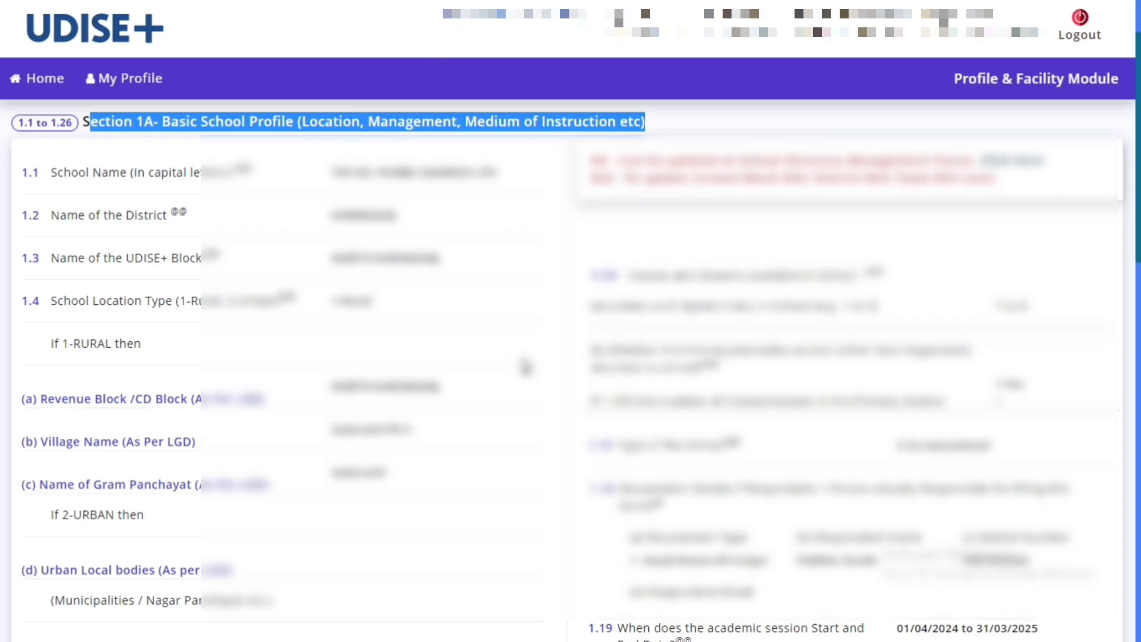
pyautogui.scroll(-4, 2, 229)
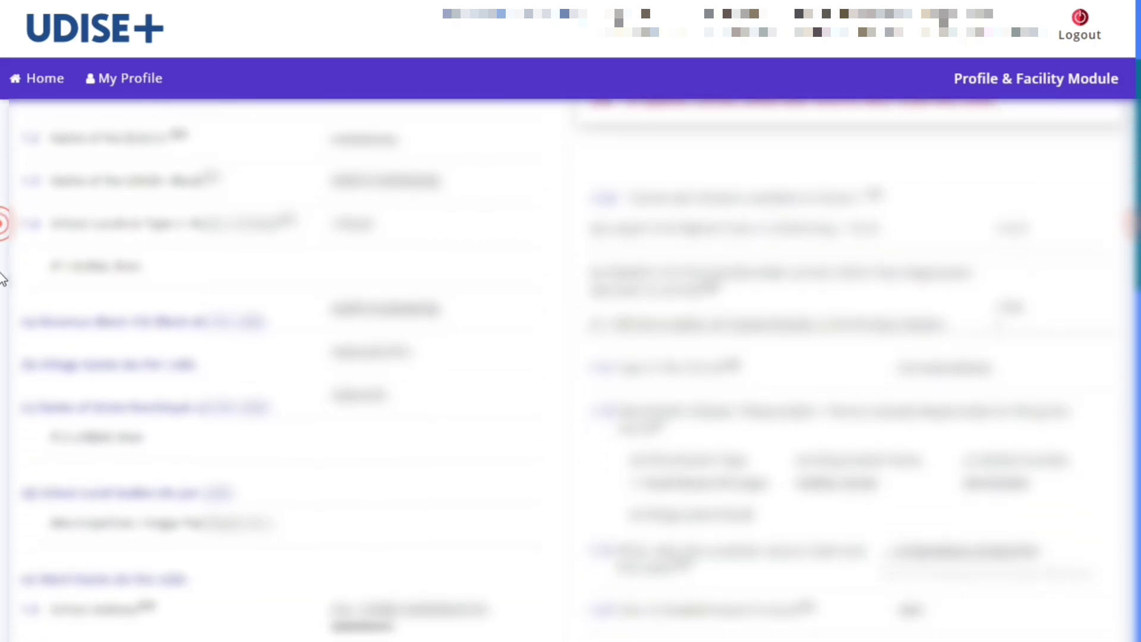
pyautogui.scroll(-10, 2, 333)
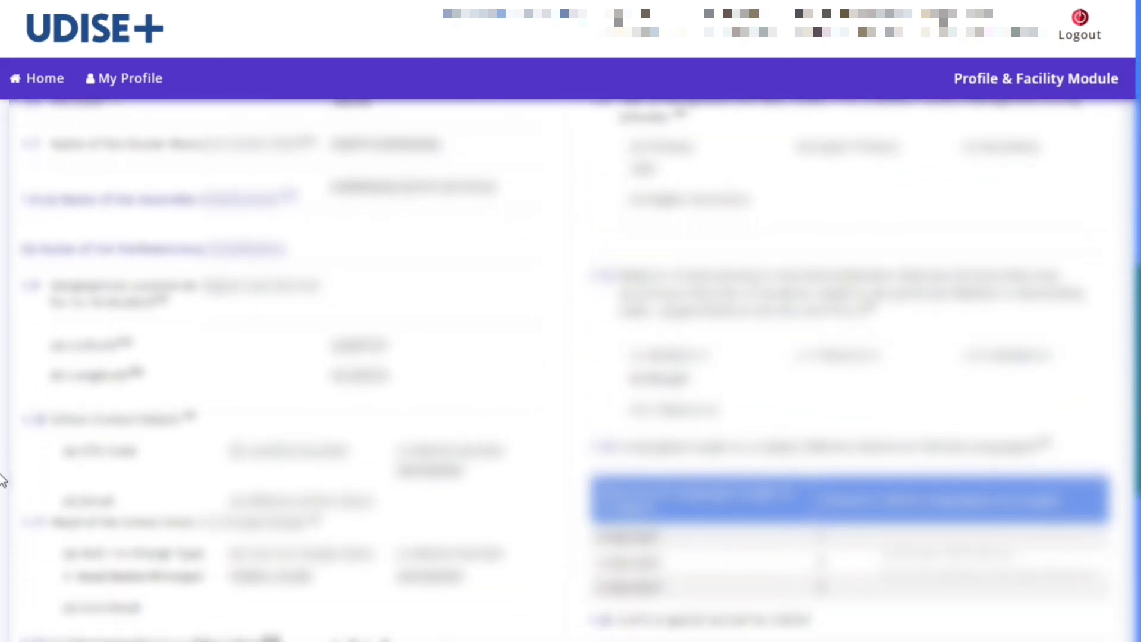
pyautogui.scroll(-3, 3, 535)
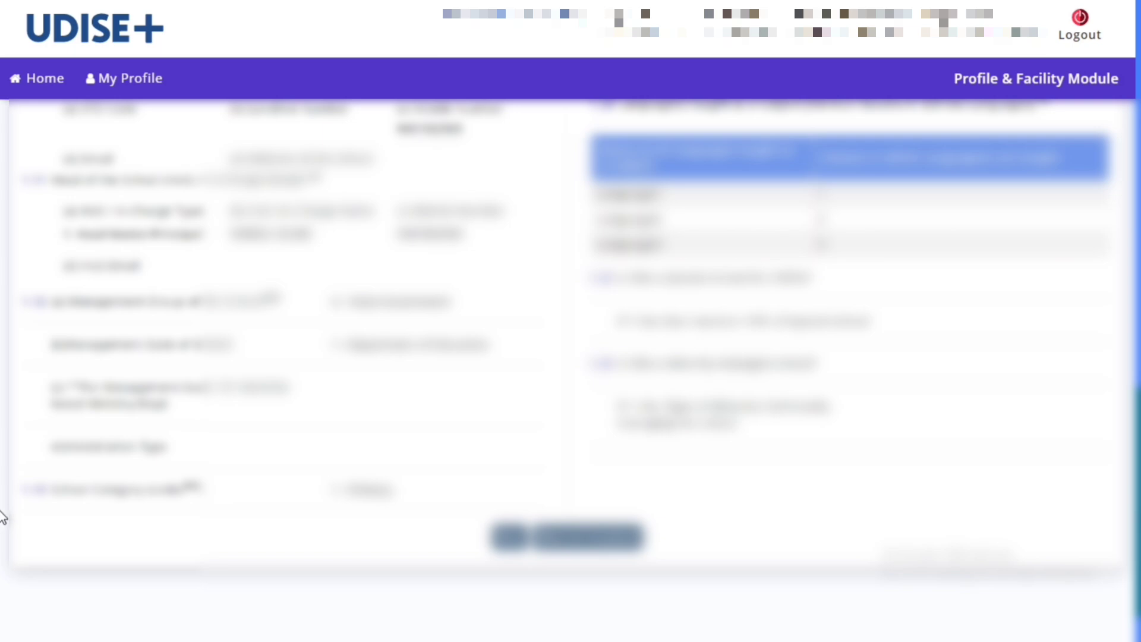
pyautogui.scroll(10, 3, 521)
pyautogui.scroll(3, 3, 294)
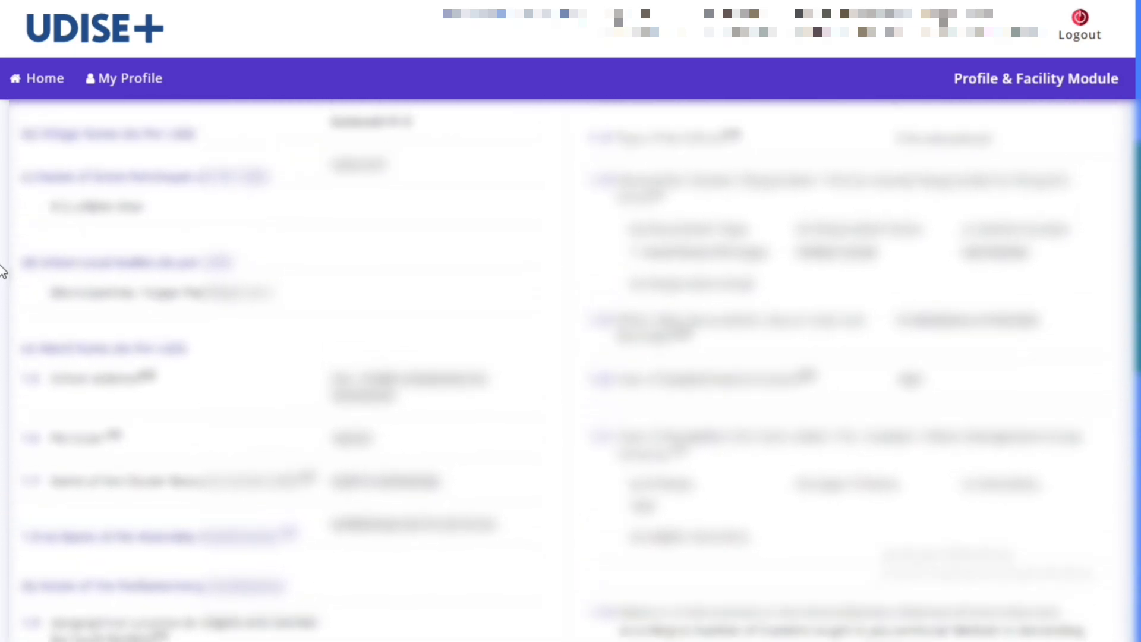
pyautogui.scroll(2, 3, 230)
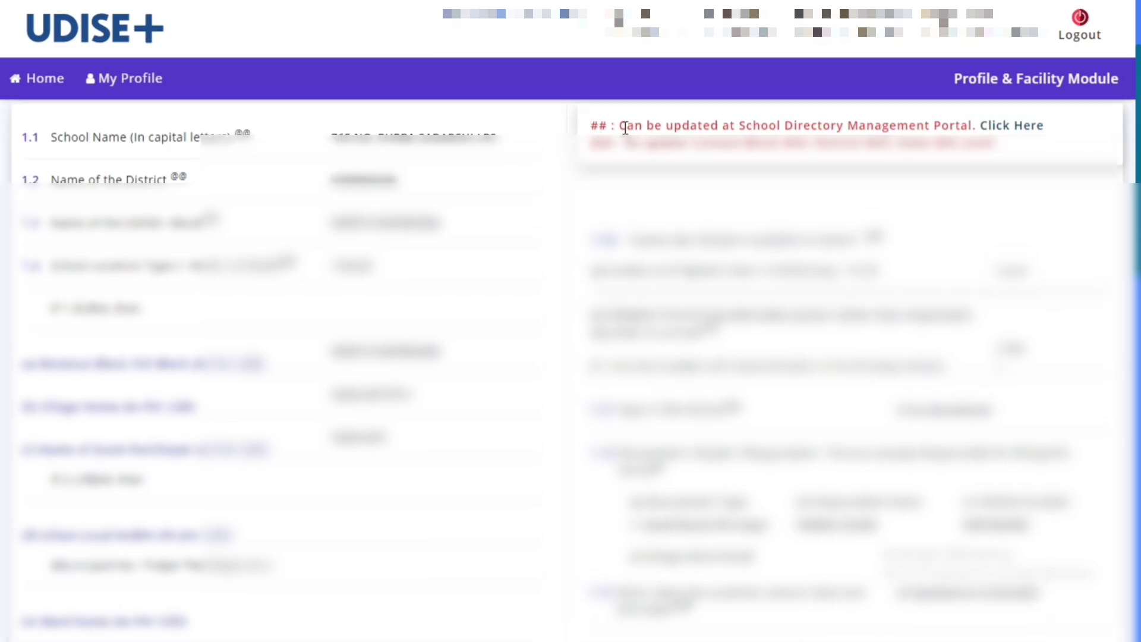
# Read the ## and @@ notes in Section 1A on where the marked fields can be updated.
pyautogui.moveTo(627, 129); pyautogui.dragTo(959, 128)
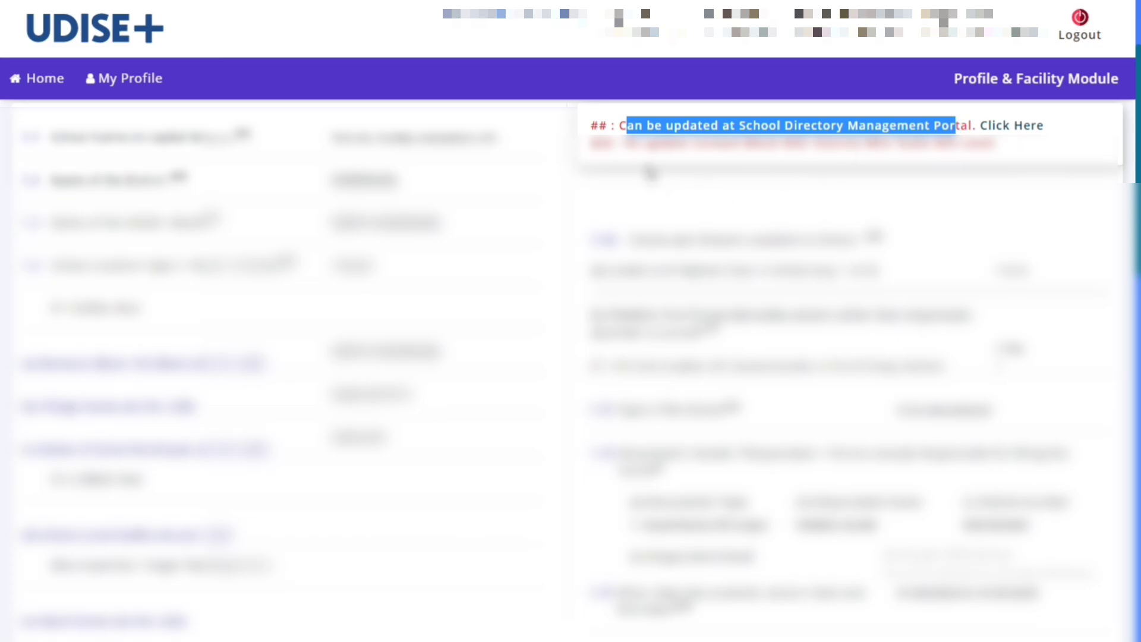
pyautogui.click(631, 146)
pyautogui.moveTo(631, 146); pyautogui.dragTo(994, 144)
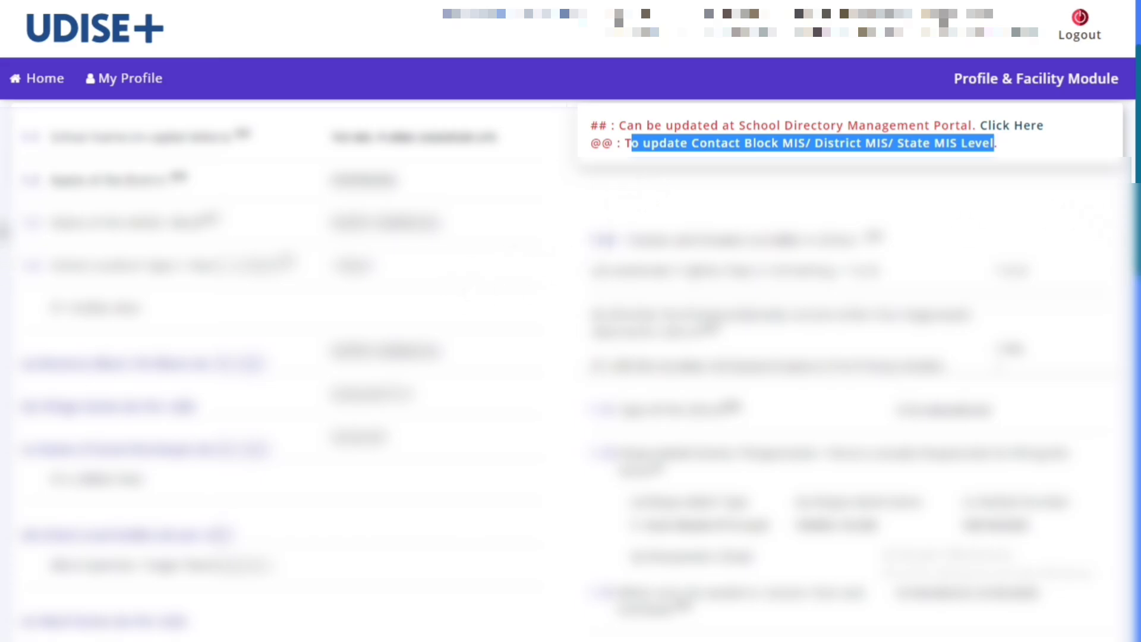
# Mark the Section 1A Basic School Profile as complete and proceed to the School Others Details form (1.27 to 1.36).
pyautogui.scroll(-15, 533, 585)
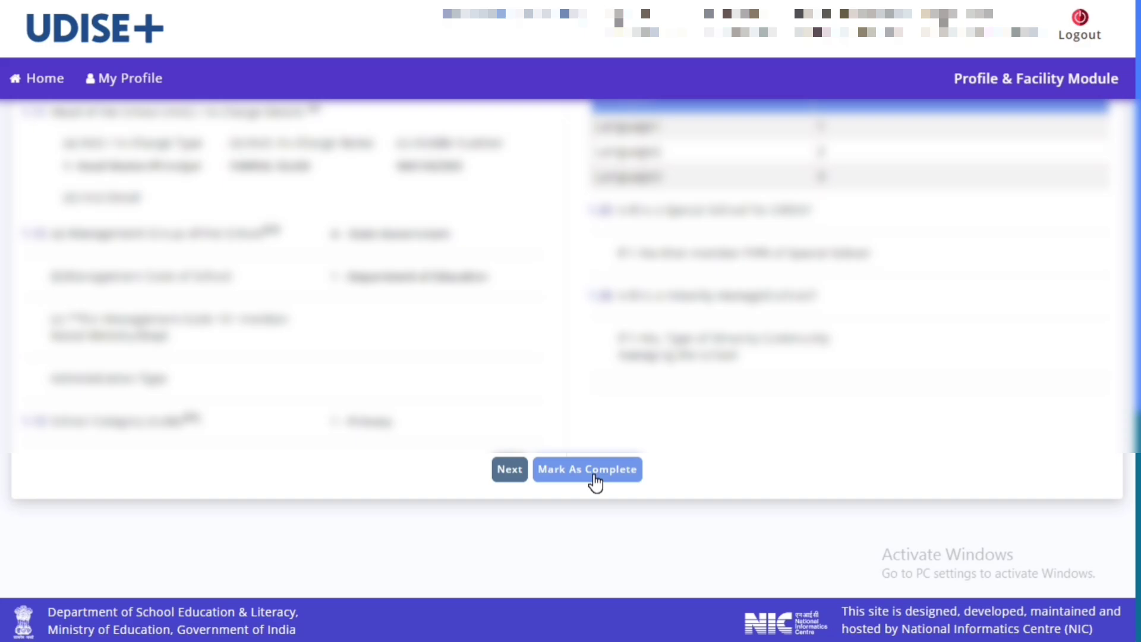
pyautogui.click(594, 475)
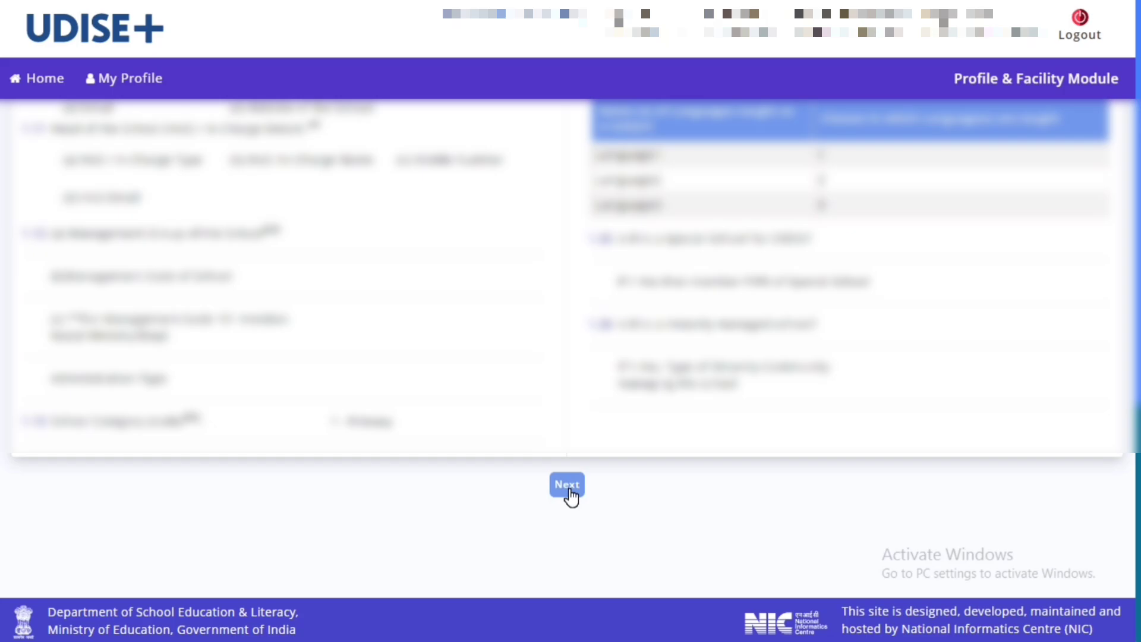
pyautogui.click(568, 485)
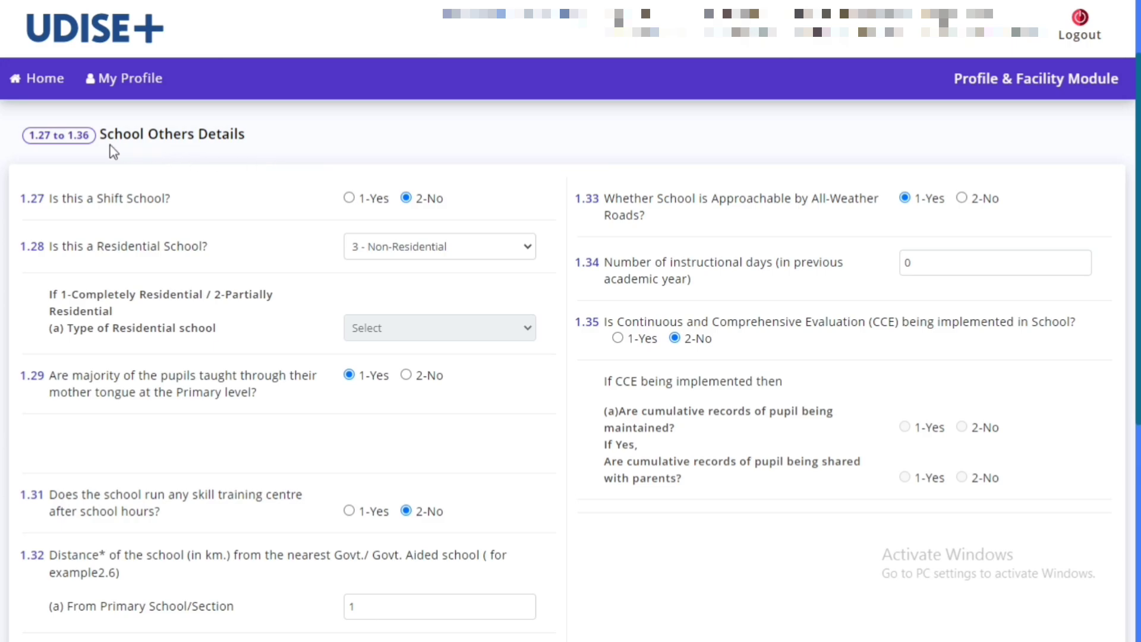
# Review the School Others Details questions, including the 1.32 distances from primary, upper primary, secondary and higher secondary schools.
pyautogui.moveTo(105, 136); pyautogui.dragTo(239, 135)
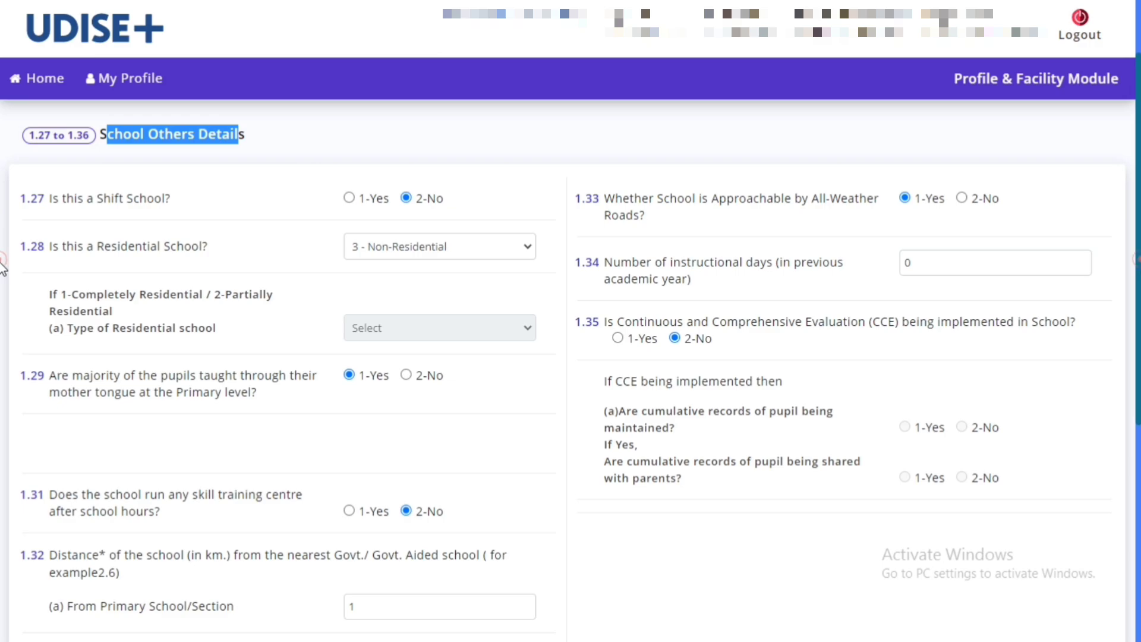
pyautogui.scroll(-4, 2, 267)
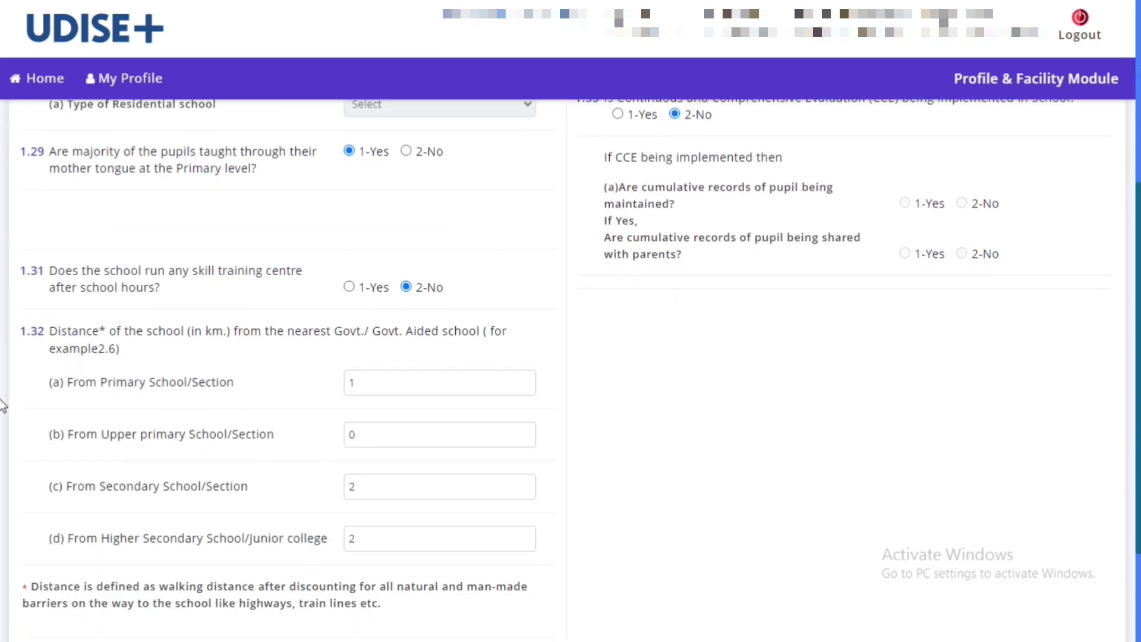
pyautogui.moveTo(54, 313); pyautogui.dragTo(157, 336)
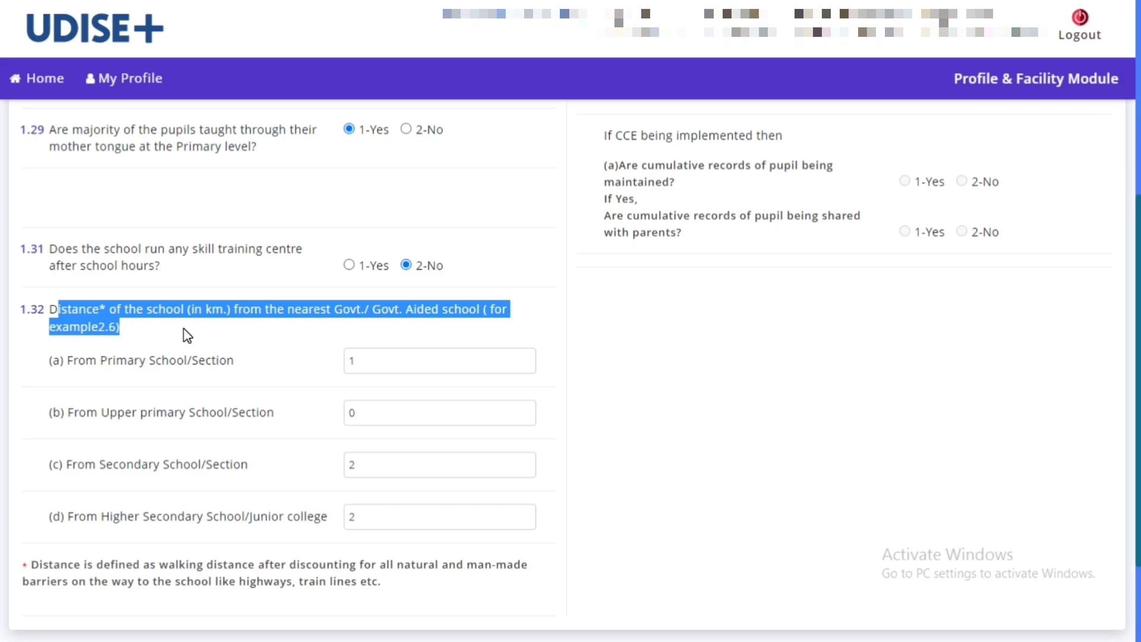
pyautogui.moveTo(79, 361); pyautogui.dragTo(185, 360)
pyautogui.moveTo(100, 413); pyautogui.dragTo(224, 433)
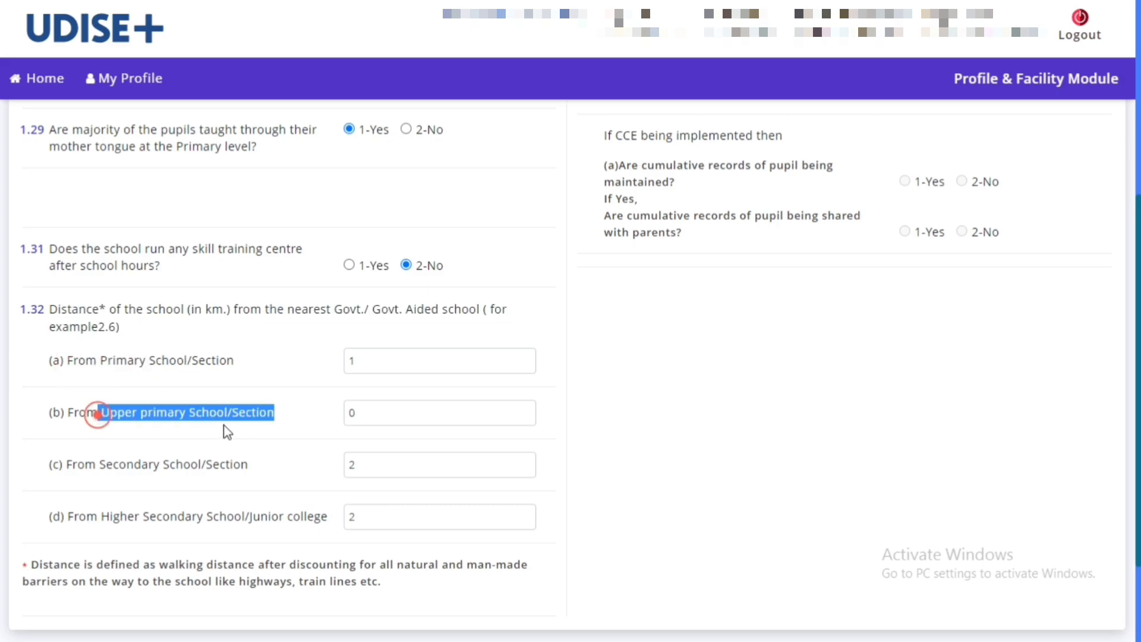
pyautogui.moveTo(105, 464); pyautogui.dragTo(180, 481)
pyautogui.moveTo(112, 516); pyautogui.dragTo(210, 524)
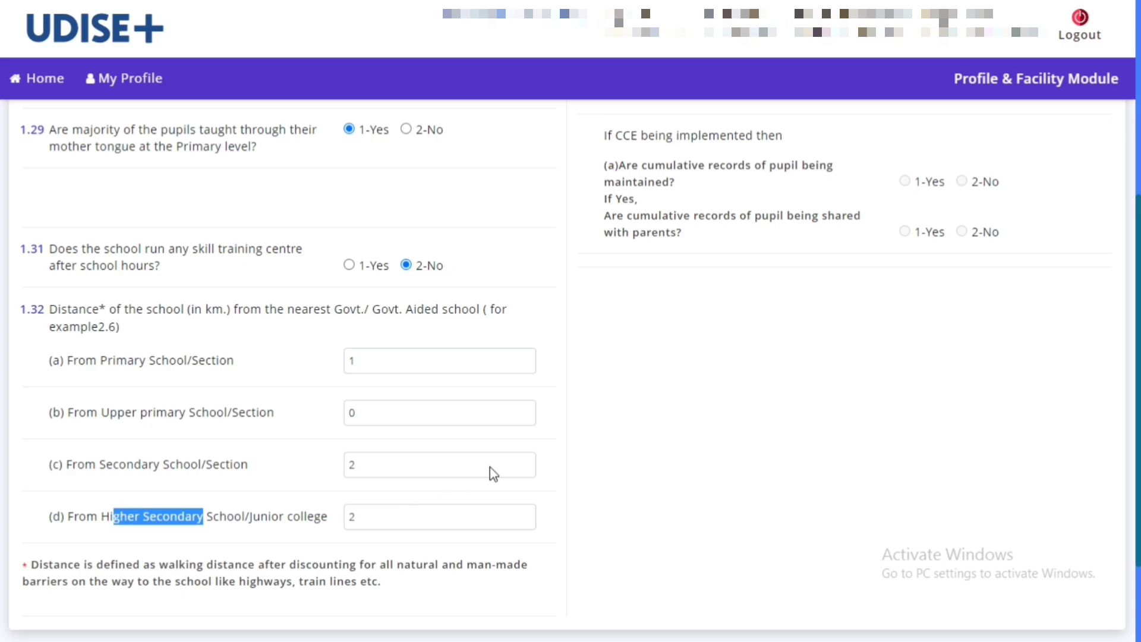
pyautogui.scroll(1, 3, 386)
pyautogui.scroll(3, 3, 386)
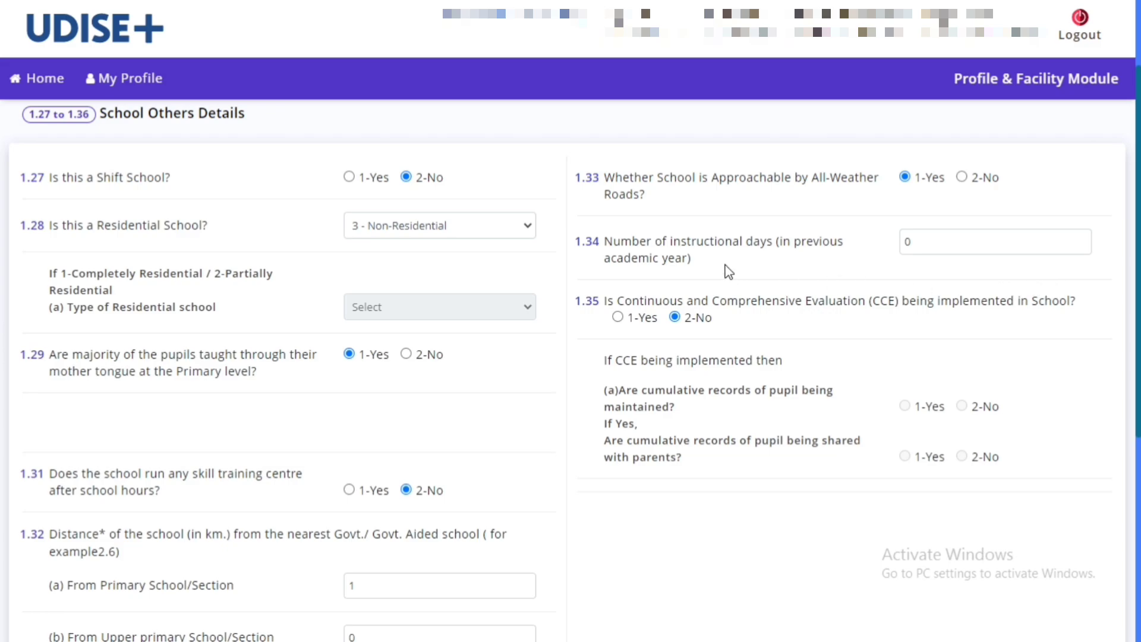
# Answer 1.35 on CCE implementation with 1-Yes, mark pupils' cumulative records as shared with parents, and save the form to continue to 1.37–1.52.
pyautogui.moveTo(614, 241); pyautogui.dragTo(838, 241)
pyautogui.moveTo(617, 263); pyautogui.dragTo(682, 260)
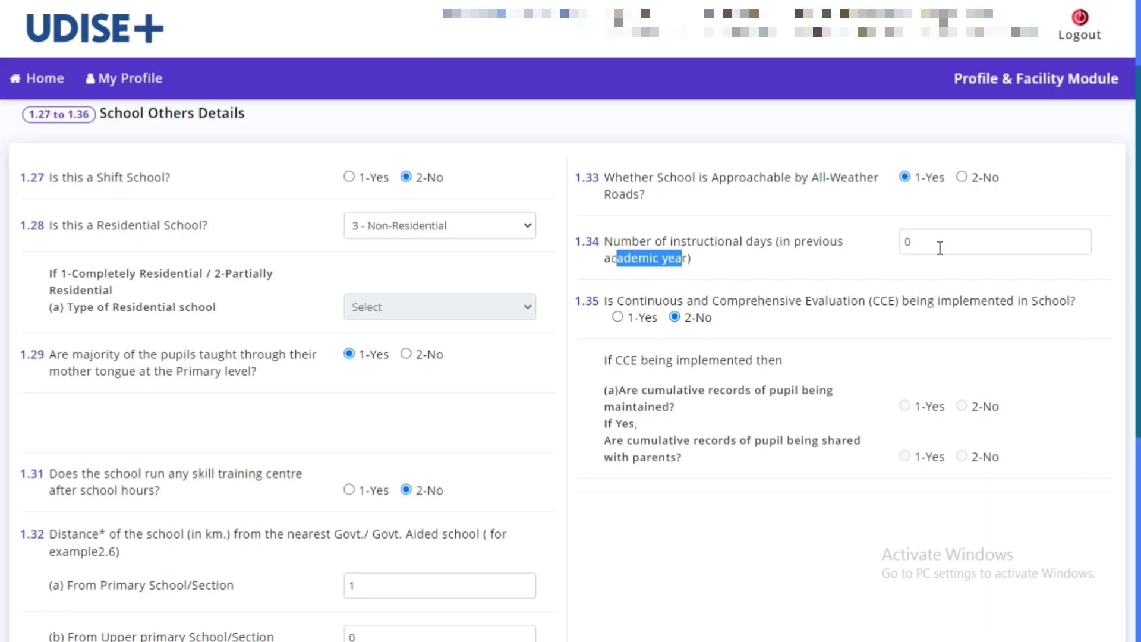
pyautogui.click(621, 300)
pyautogui.moveTo(621, 300); pyautogui.dragTo(873, 304)
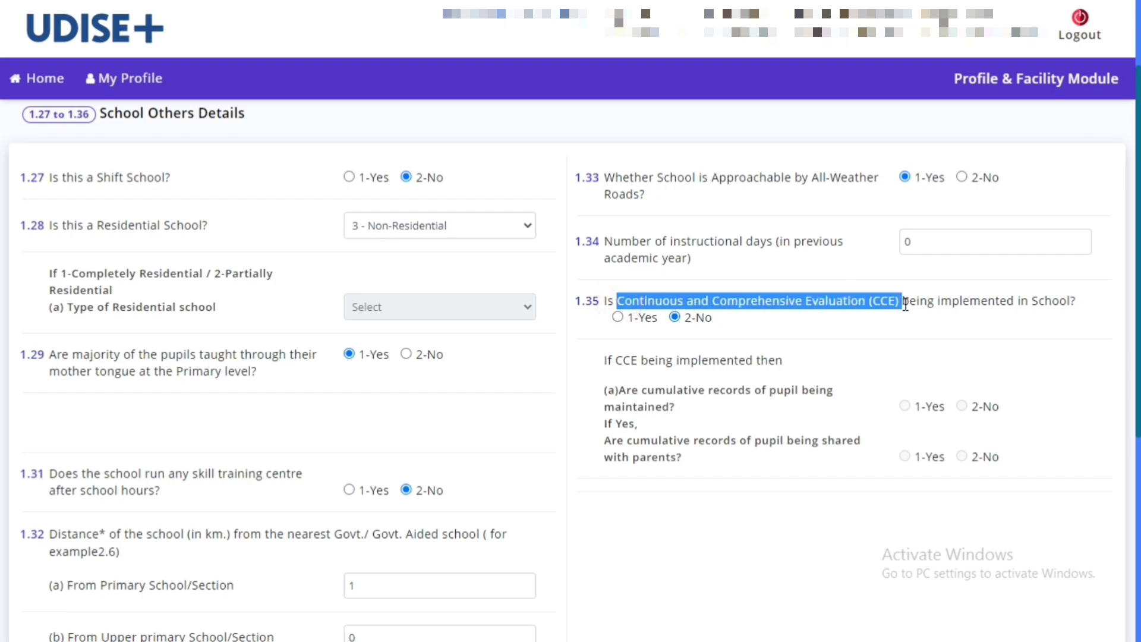
pyautogui.moveTo(905, 303); pyautogui.dragTo(1058, 302)
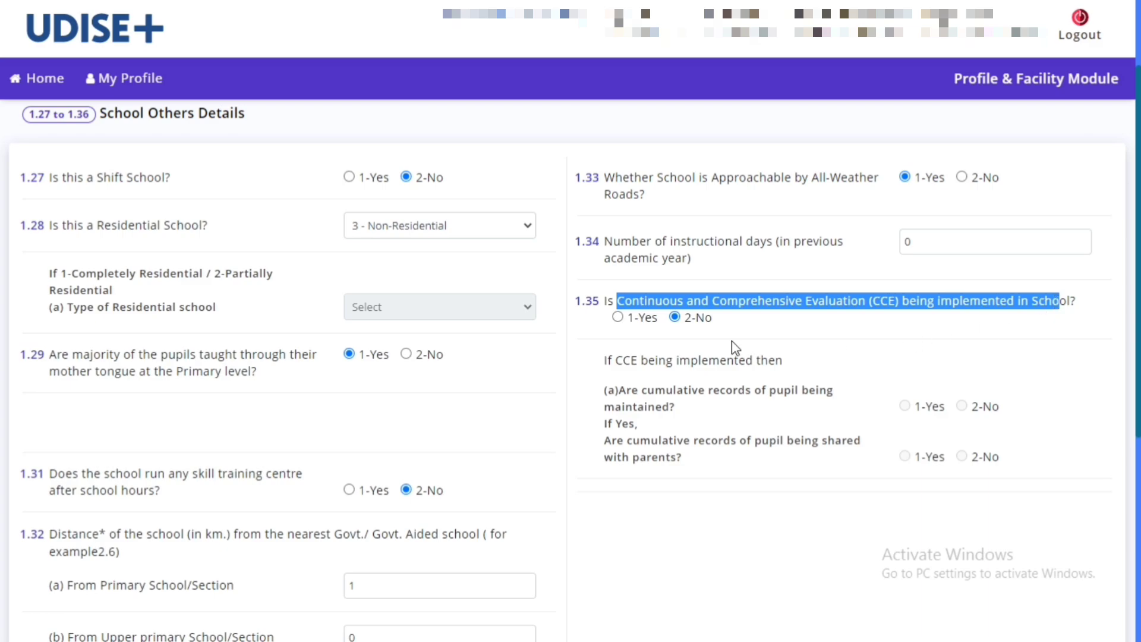
pyautogui.click(618, 318)
pyautogui.scroll(-5, 1045, 398)
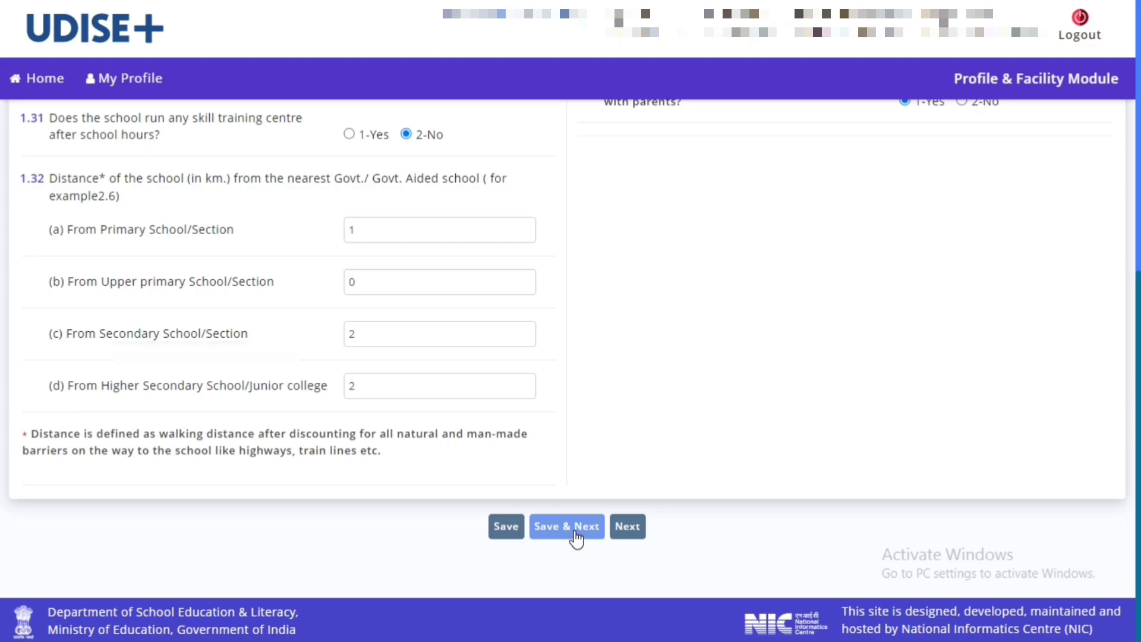
pyautogui.click(576, 538)
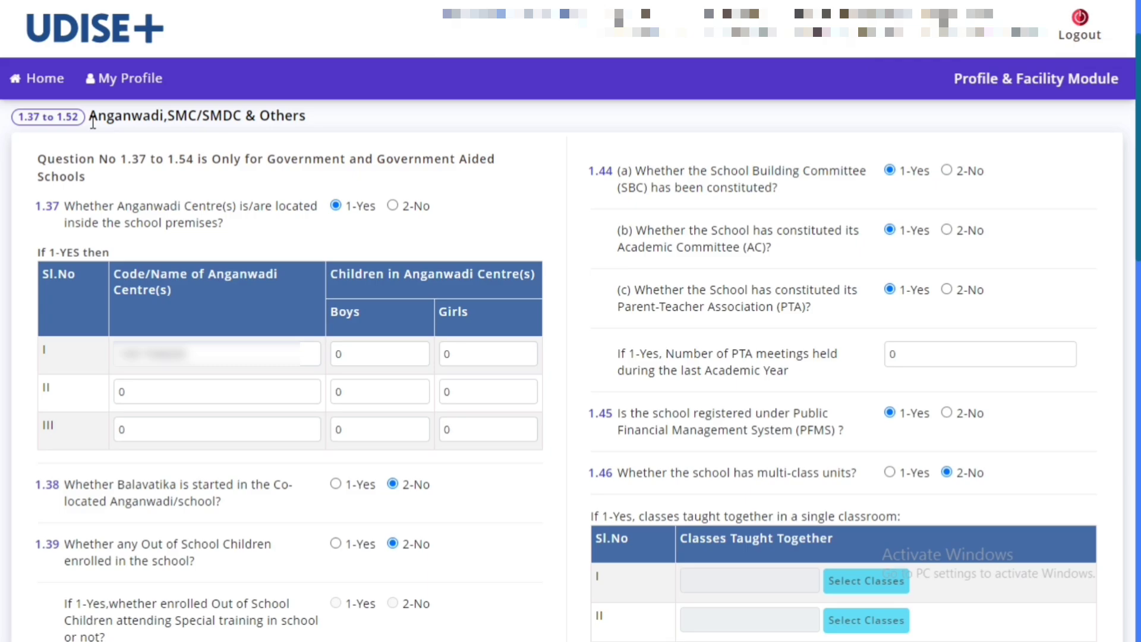
# Read the Anganwadi, SMC/SMDC & Others form heading and question 1.37 on Anganwadi centres inside the school premises.
pyautogui.moveTo(93, 121); pyautogui.dragTo(307, 117)
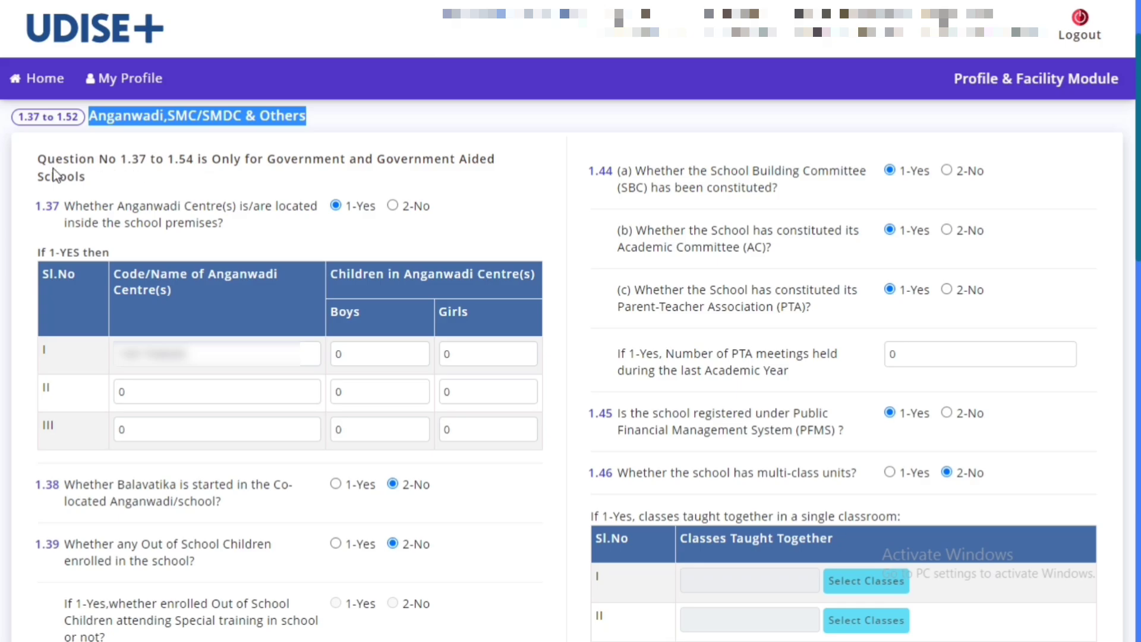
pyautogui.moveTo(76, 206); pyautogui.dragTo(316, 208)
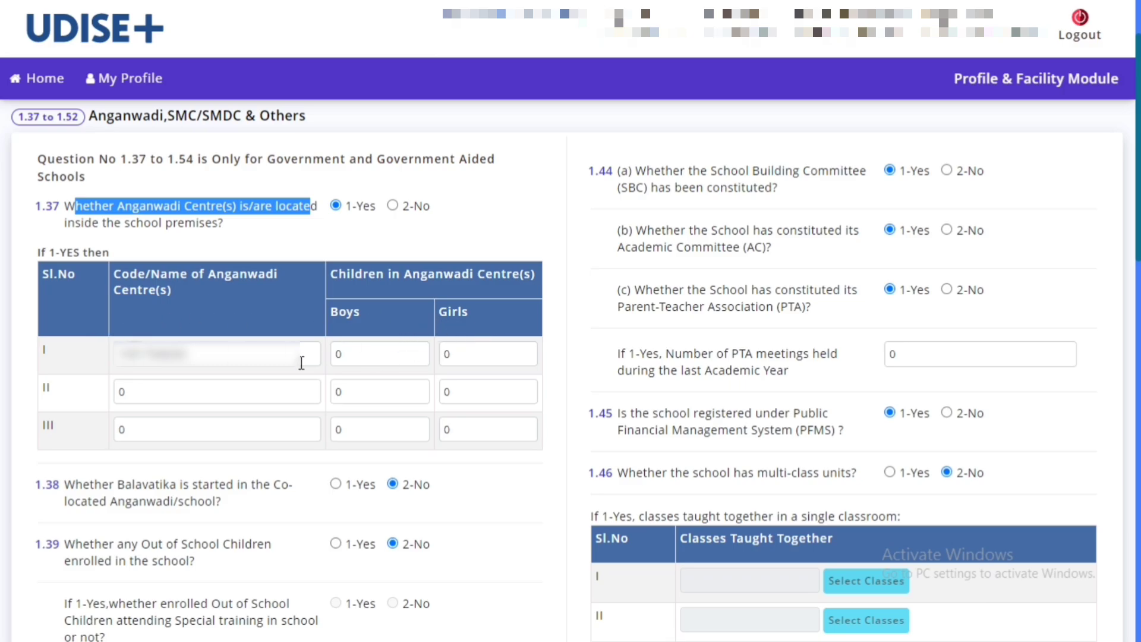
pyautogui.scroll(-1, 3, 237)
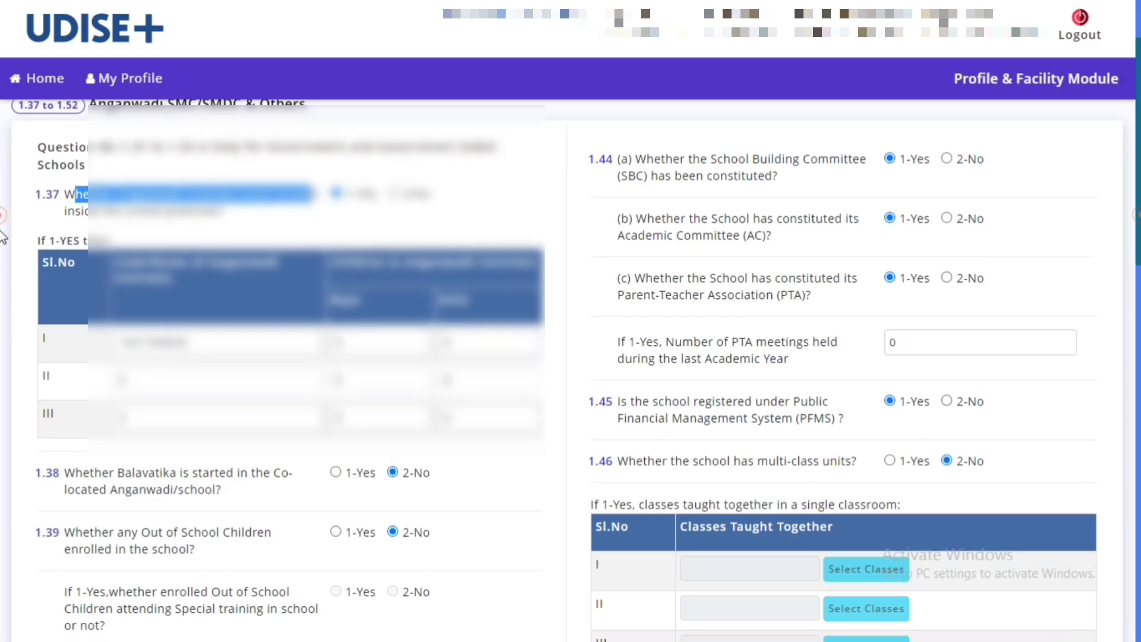
# Review question 1.43 on the School Management Committee, its meetings in the previous academic year, and the School Development Plan and its year.
pyautogui.scroll(-10, 3, 237)
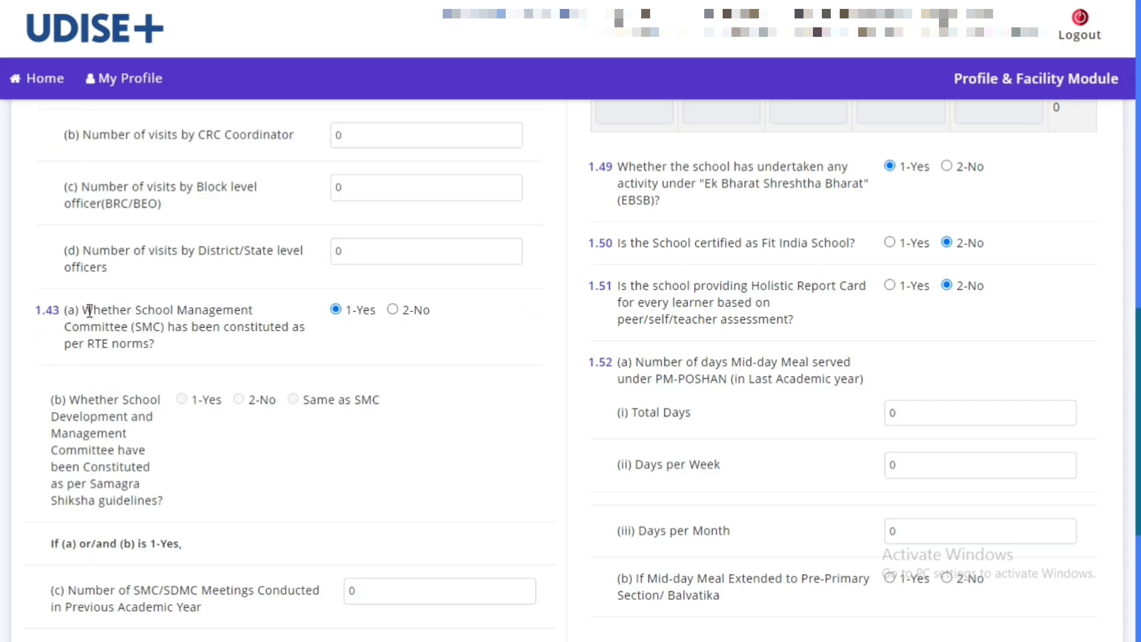
pyautogui.moveTo(83, 310); pyautogui.dragTo(253, 311)
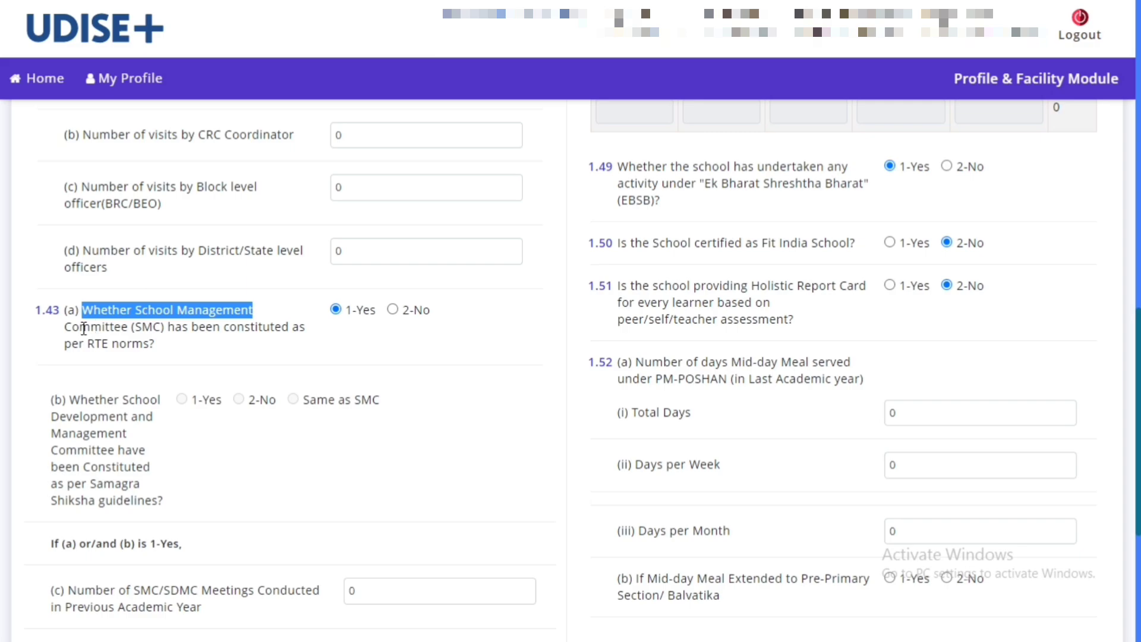
pyautogui.moveTo(81, 327); pyautogui.dragTo(297, 334)
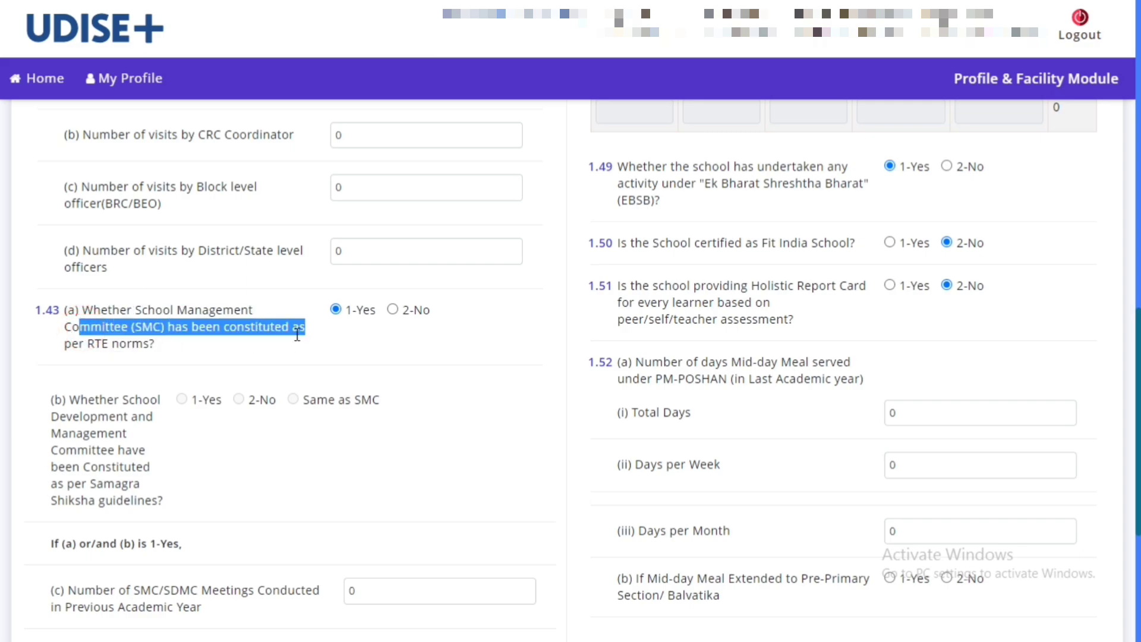
pyautogui.moveTo(72, 344); pyautogui.dragTo(149, 345)
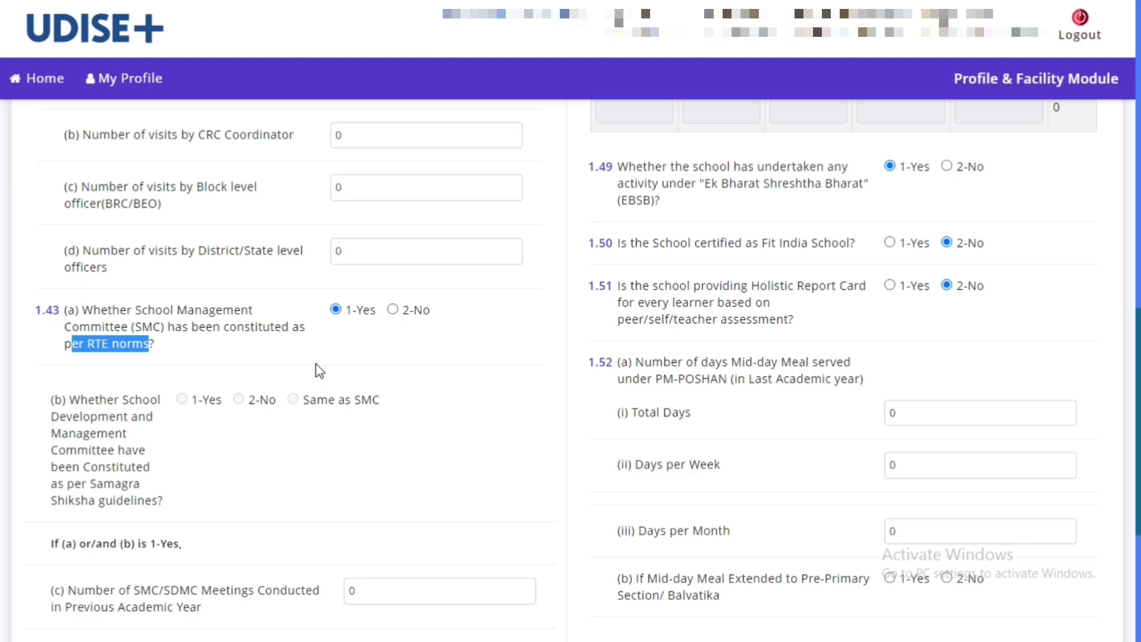
pyautogui.scroll(-5, 351, 401)
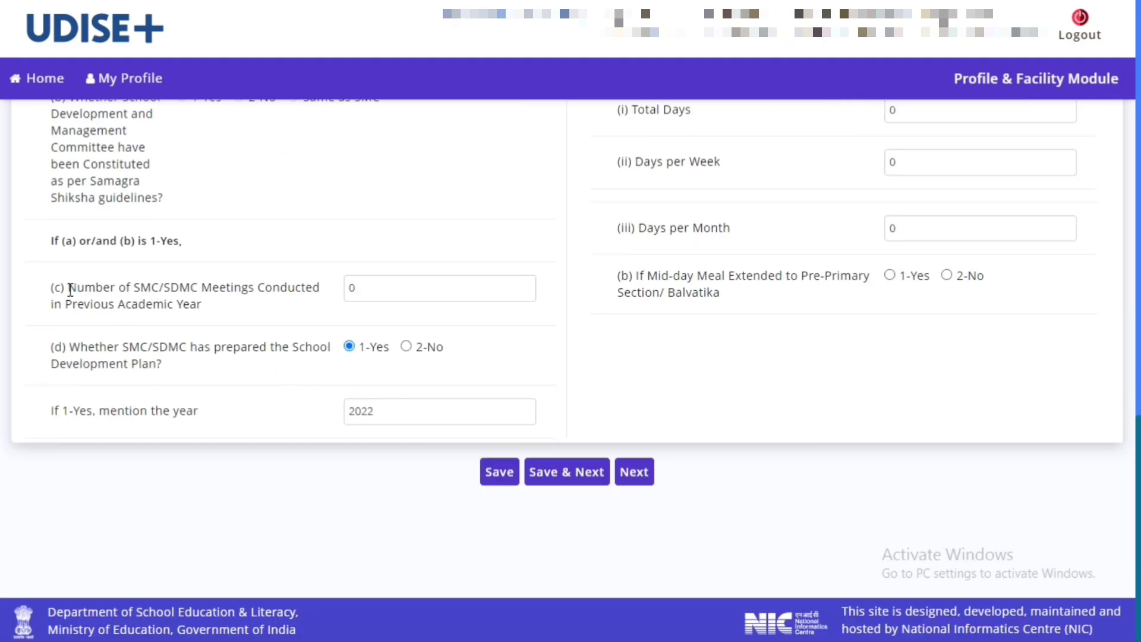
pyautogui.moveTo(70, 289); pyautogui.dragTo(310, 292)
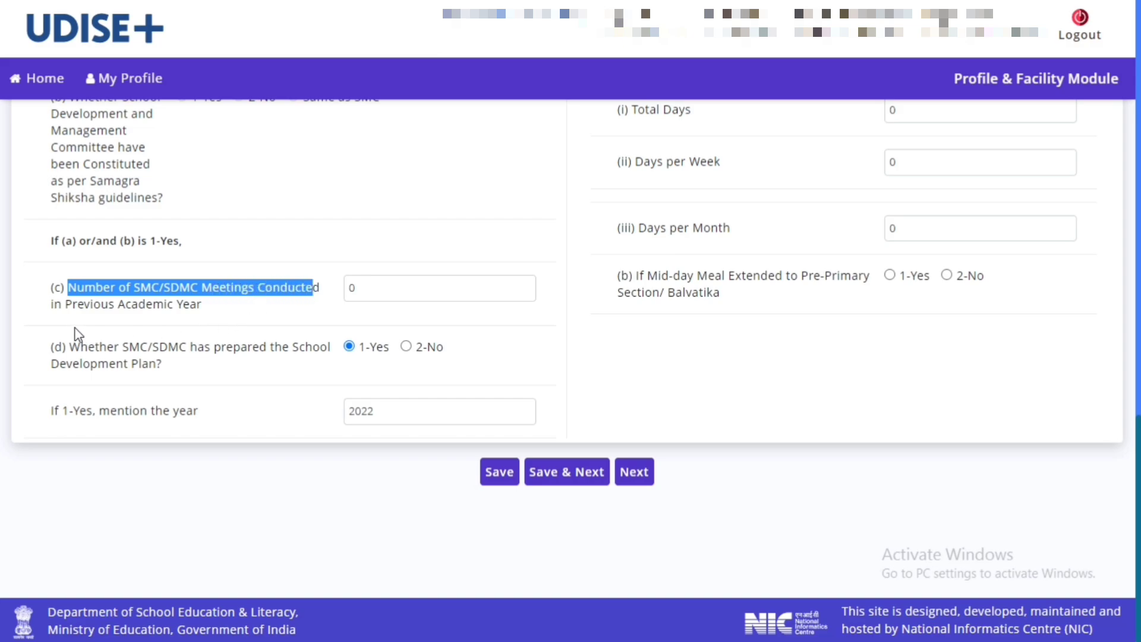
pyautogui.moveTo(63, 304); pyautogui.dragTo(190, 304)
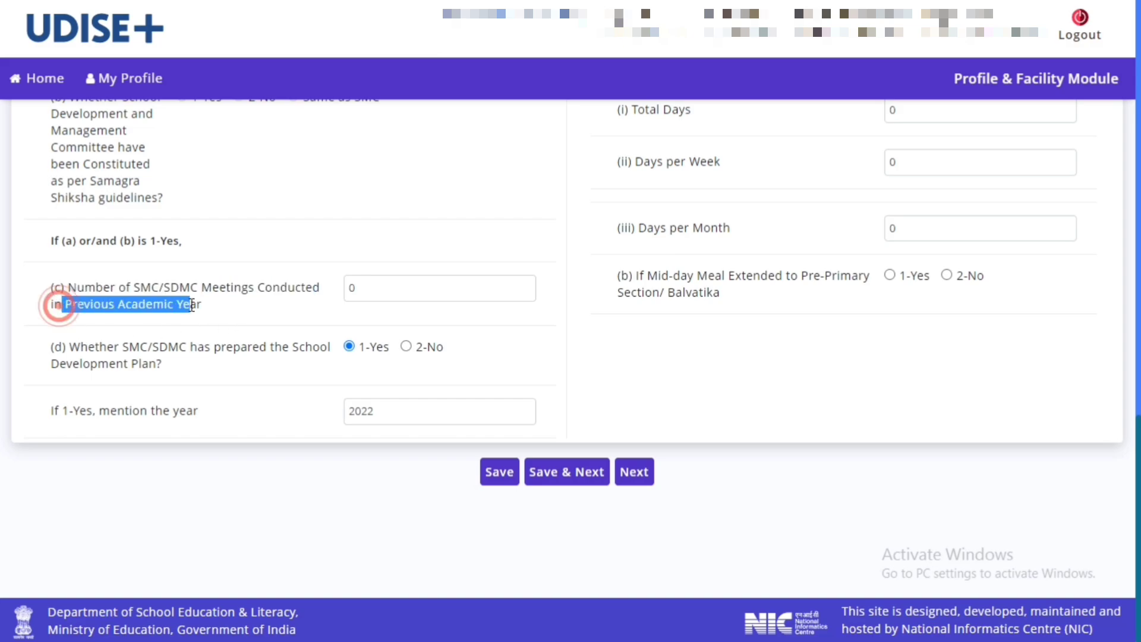
pyautogui.click(428, 293)
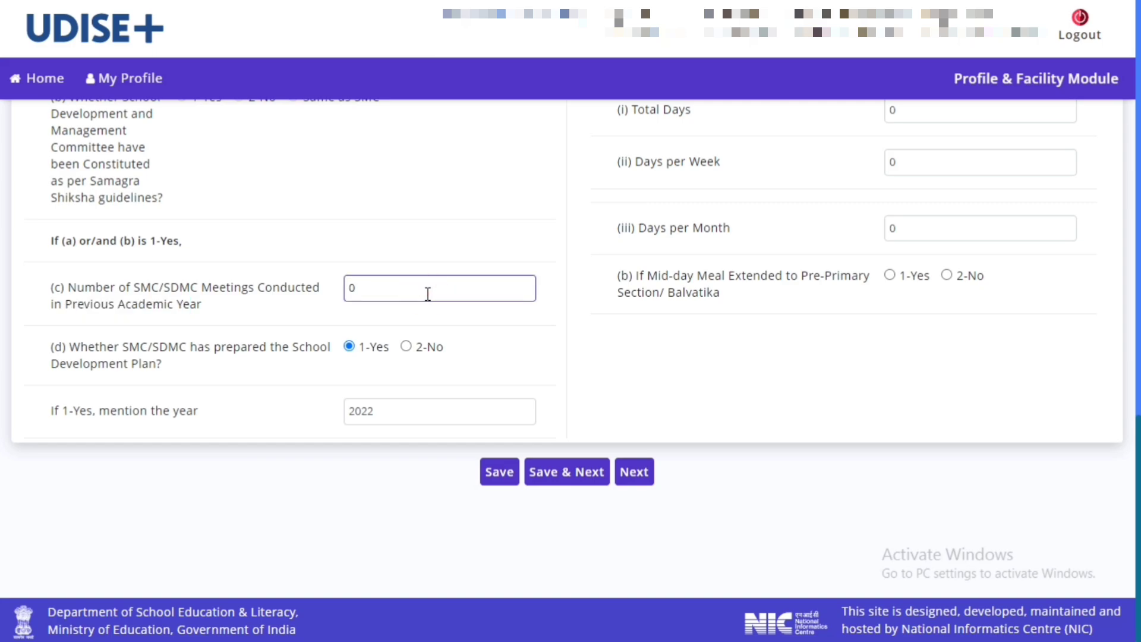
pyautogui.moveTo(79, 348); pyautogui.dragTo(321, 346)
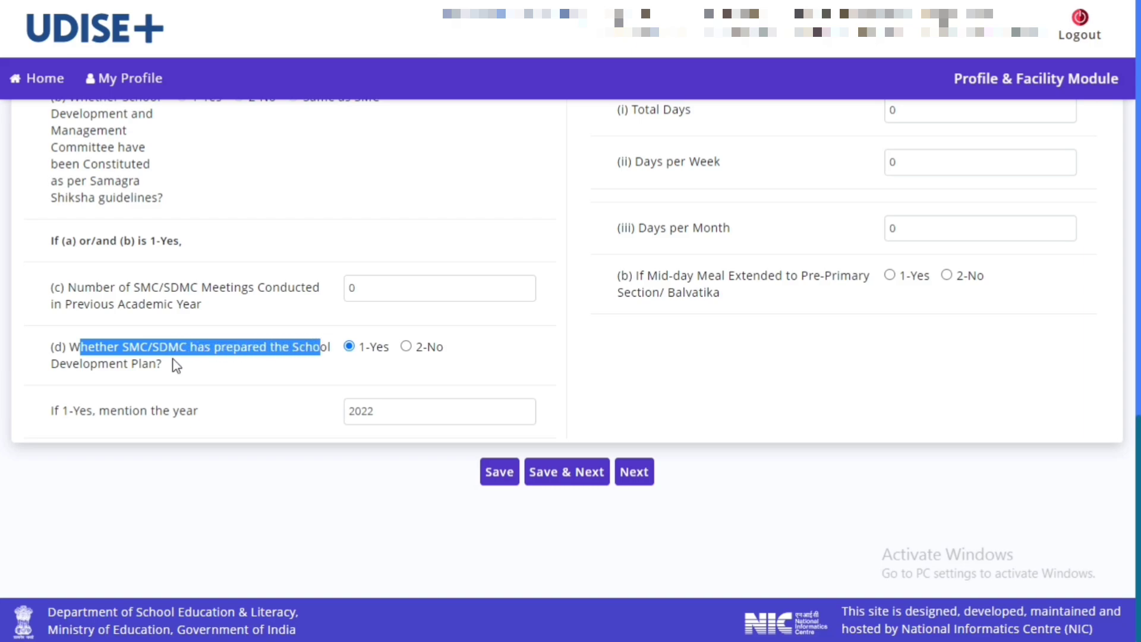
pyautogui.moveTo(58, 369); pyautogui.dragTo(150, 363)
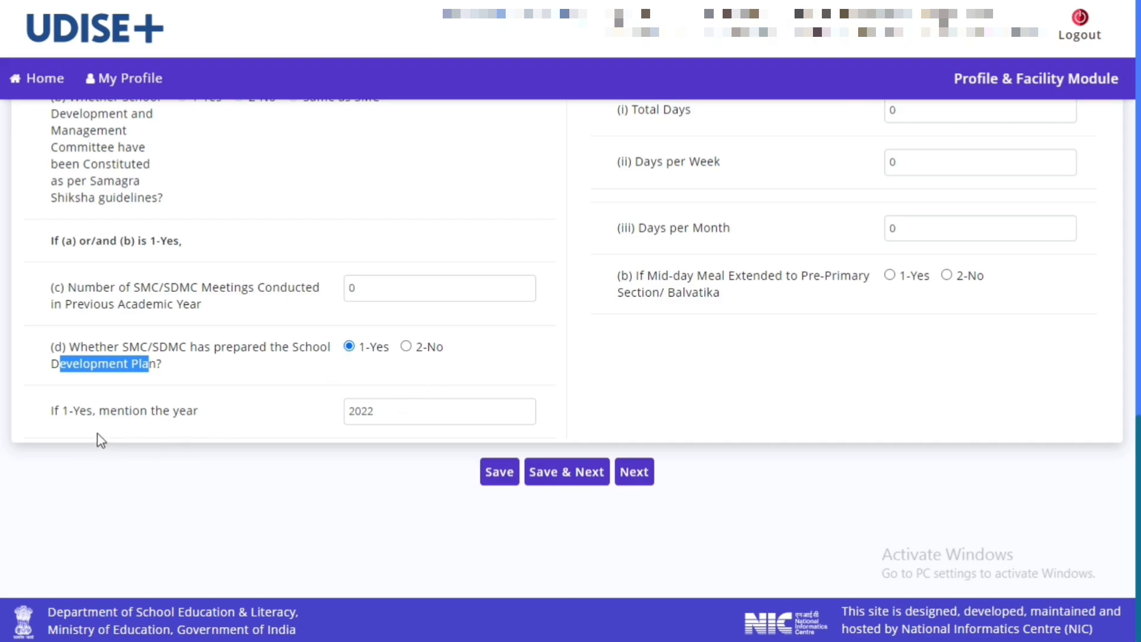
pyautogui.moveTo(107, 411); pyautogui.dragTo(194, 411)
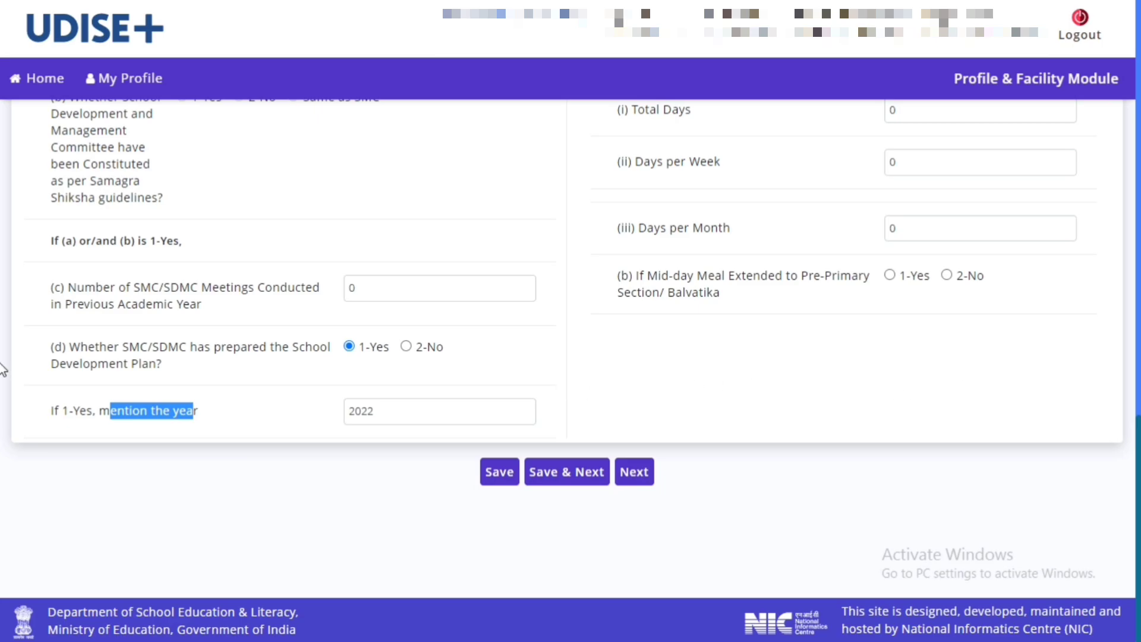
# Review question 1.44 on the School Building Committee, Academic Committee, Parent-Teacher Association and the number of PTA meetings held.
pyautogui.scroll(10, 2, 454)
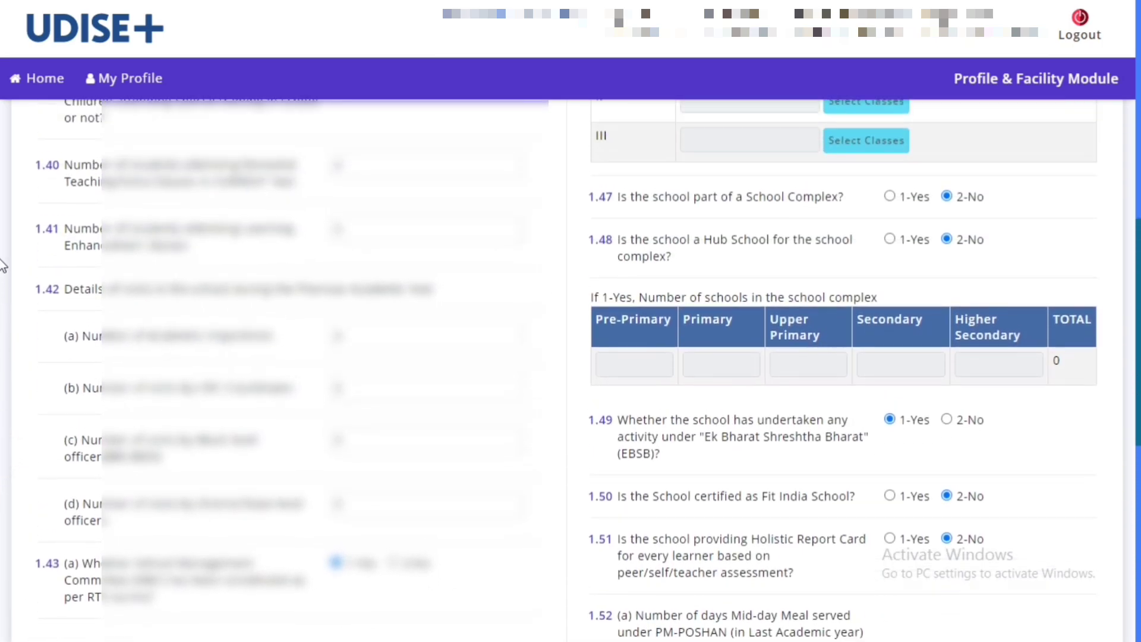
pyautogui.scroll(5, 1, 236)
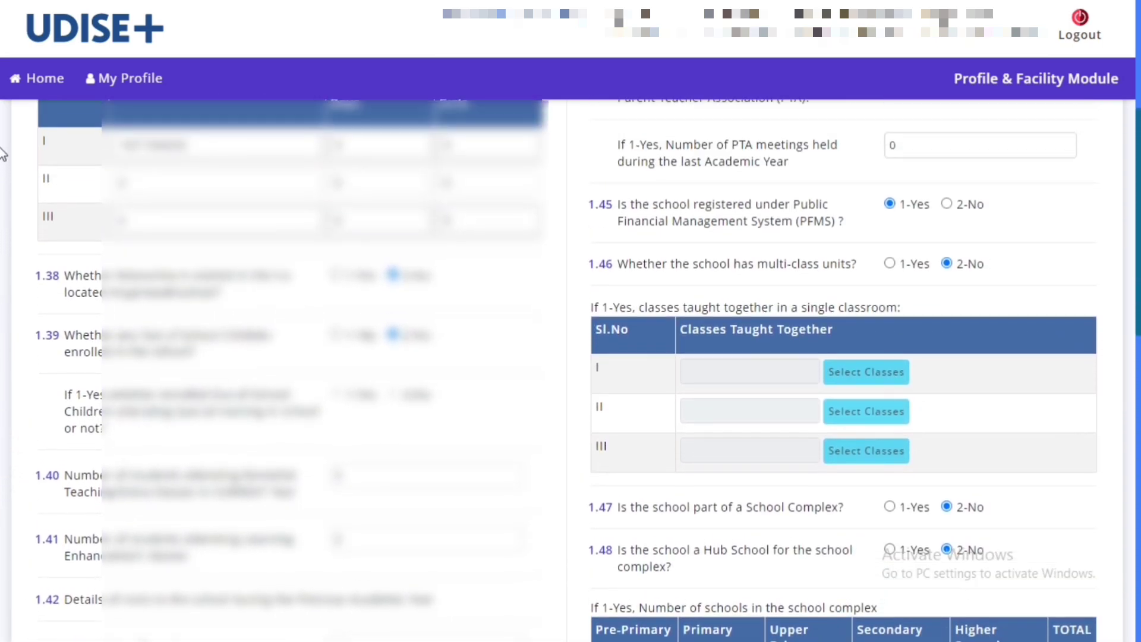
pyautogui.scroll(3, 2, 143)
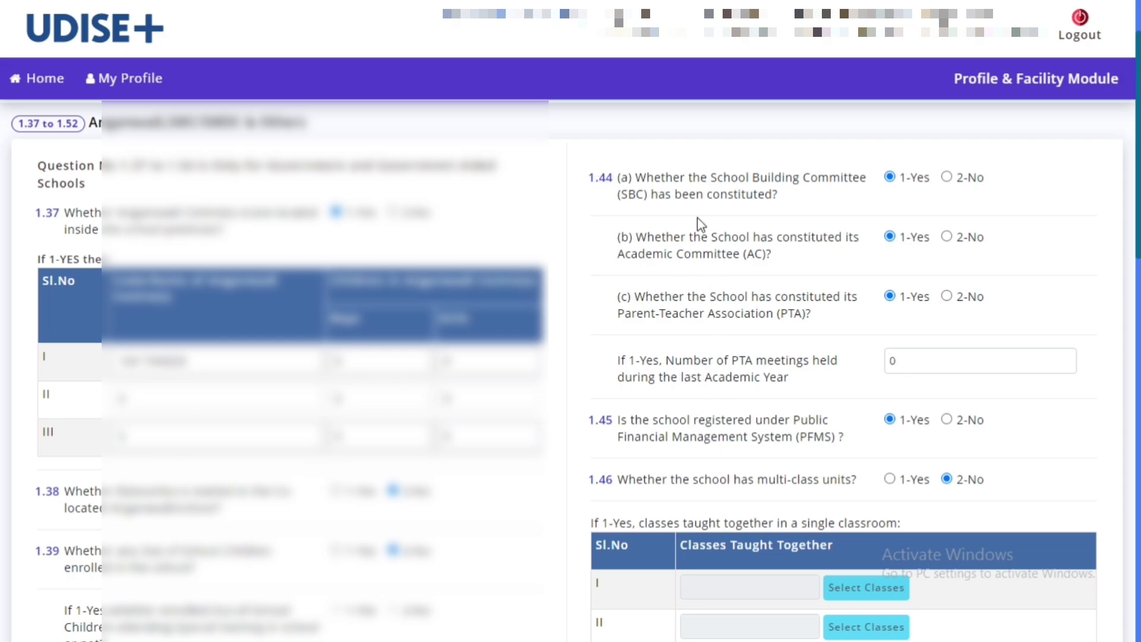
pyautogui.moveTo(654, 177); pyautogui.dragTo(856, 176)
pyautogui.moveTo(665, 195); pyautogui.dragTo(729, 196)
pyautogui.moveTo(656, 237); pyautogui.dragTo(848, 237)
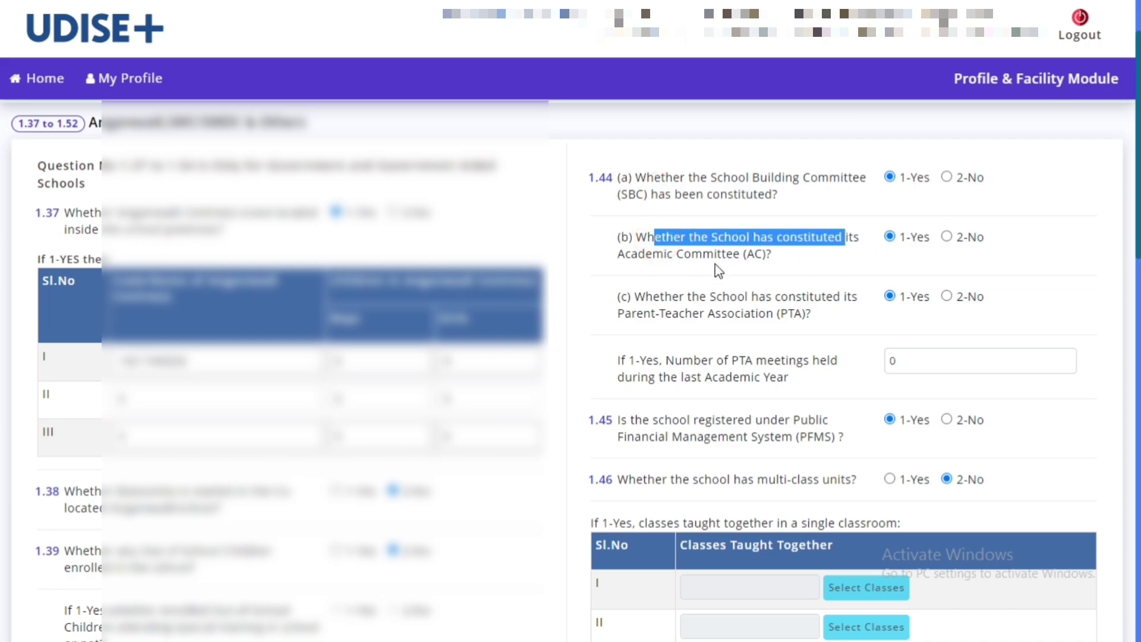
pyautogui.moveTo(632, 254); pyautogui.dragTo(713, 255)
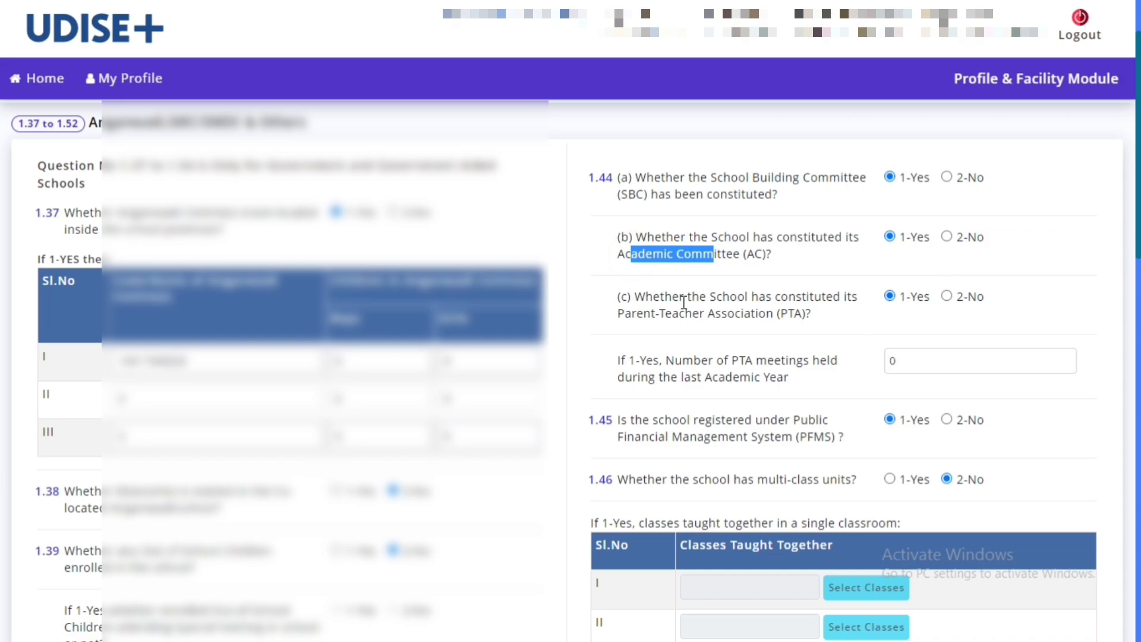
pyautogui.moveTo(660, 297); pyautogui.dragTo(843, 296)
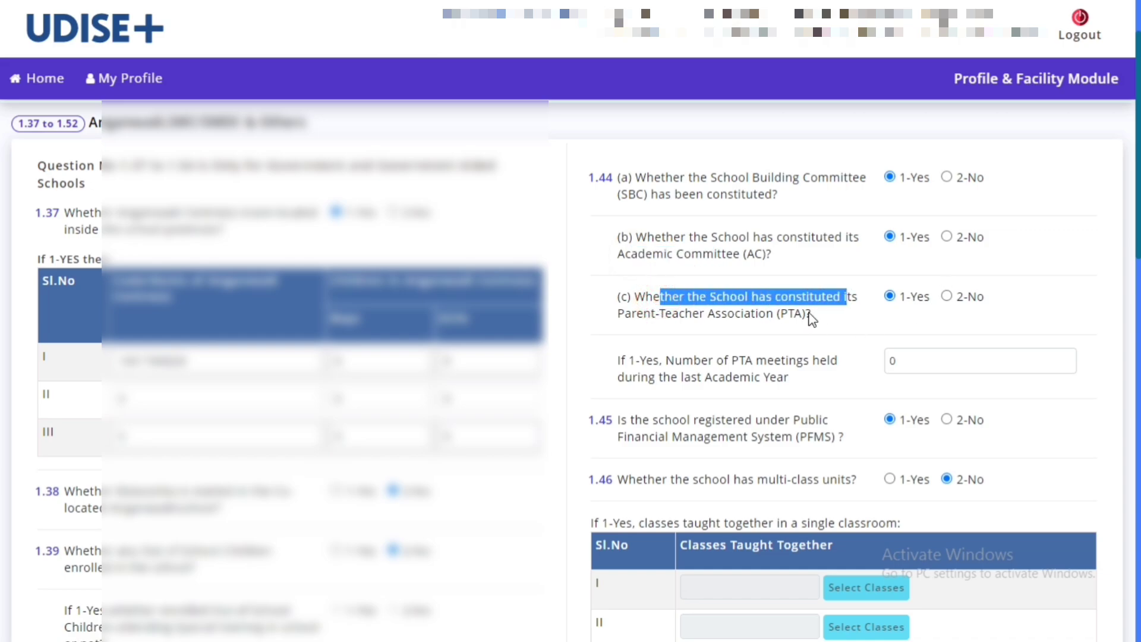
pyautogui.moveTo(646, 314); pyautogui.dragTo(812, 313)
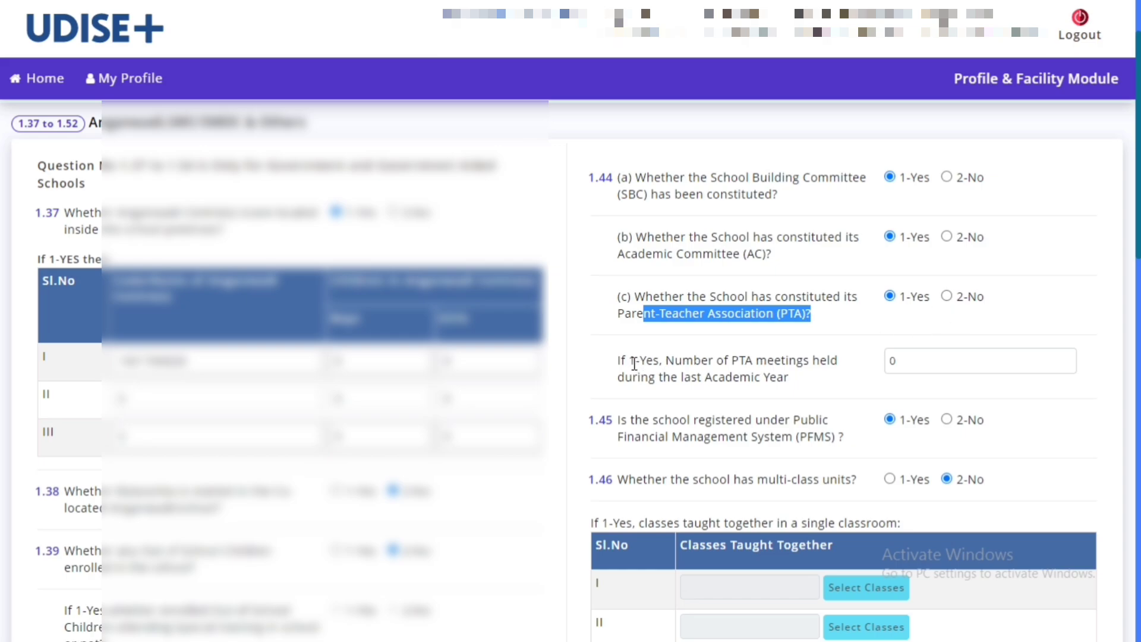
pyautogui.moveTo(621, 362); pyautogui.dragTo(822, 367)
pyautogui.moveTo(633, 383); pyautogui.dragTo(791, 382)
pyautogui.click(925, 361)
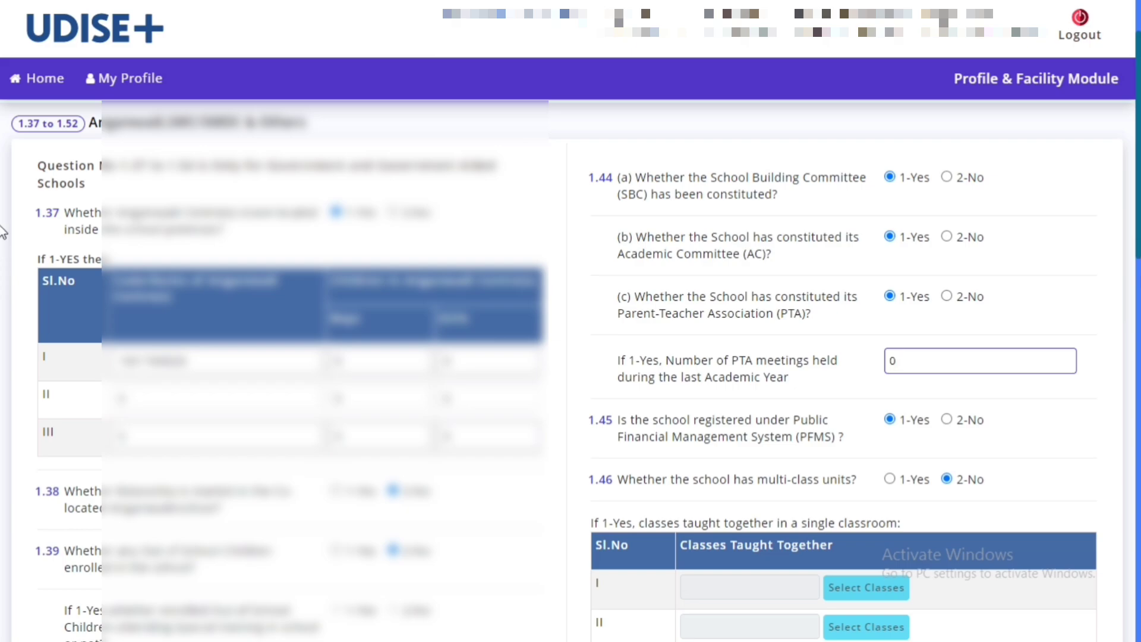
# Look through questions 1.45 to 1.50, reading those on Ek Bharat Shreshtha Bharat activities and Fit India School certification.
pyautogui.scroll(-3, 3, 295)
pyautogui.scroll(-4, 3, 297)
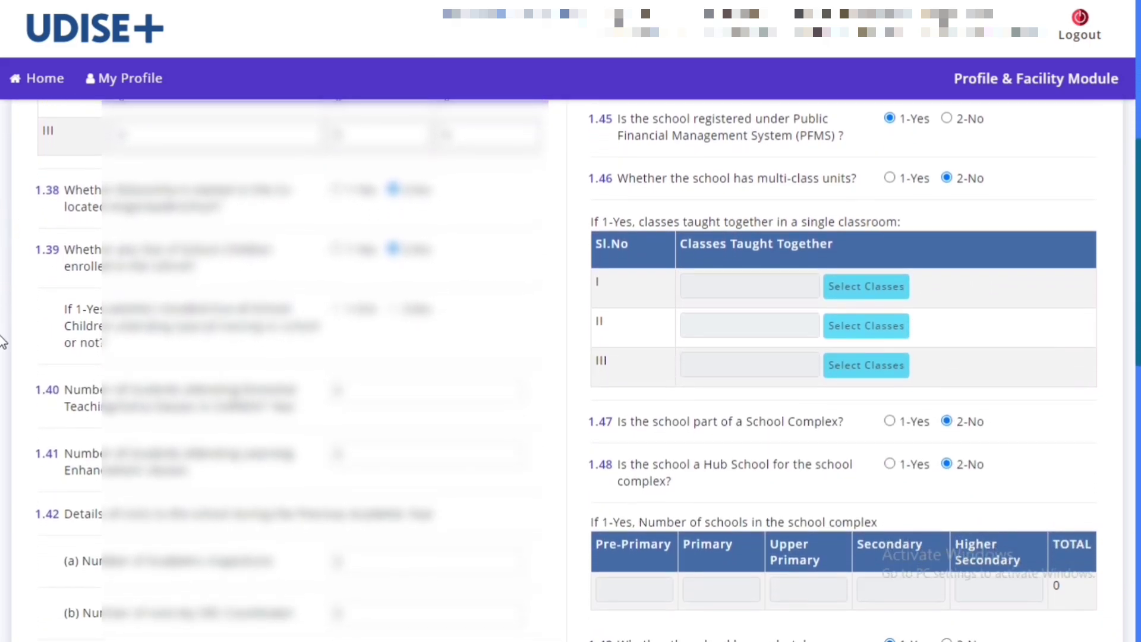
pyautogui.scroll(-3, 3, 369)
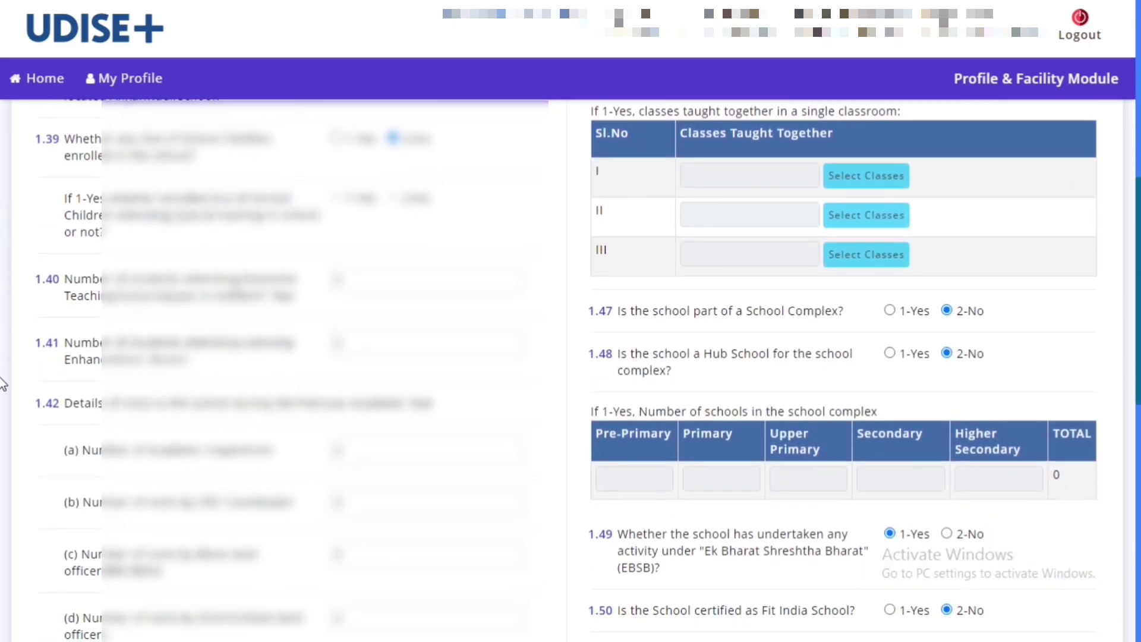
pyautogui.scroll(-3, 2, 422)
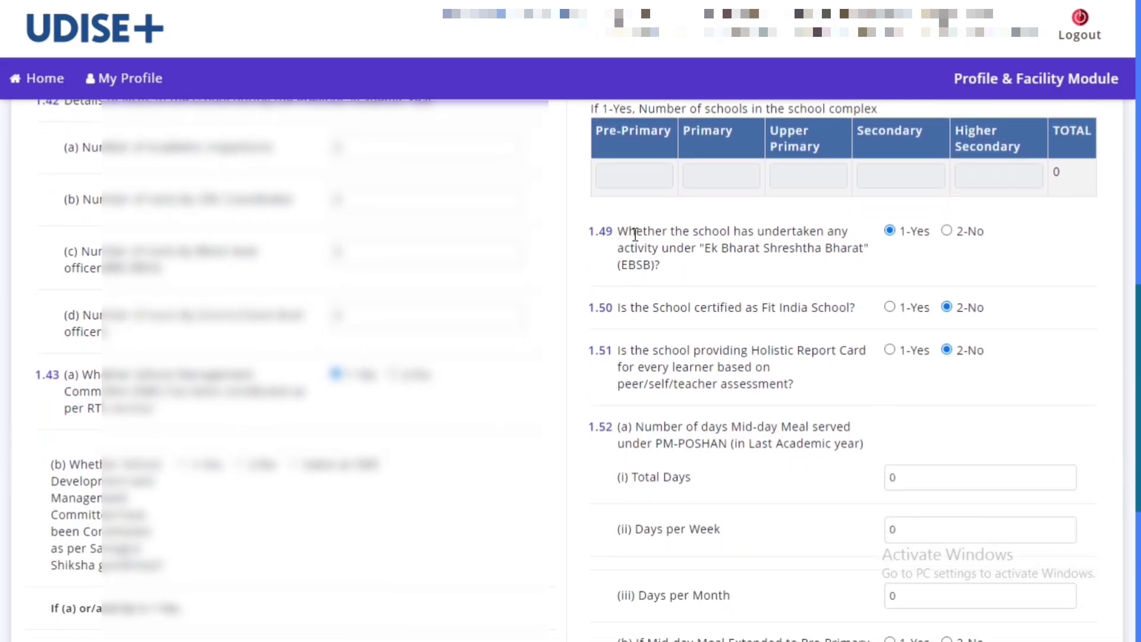
pyautogui.moveTo(635, 231); pyautogui.dragTo(839, 245)
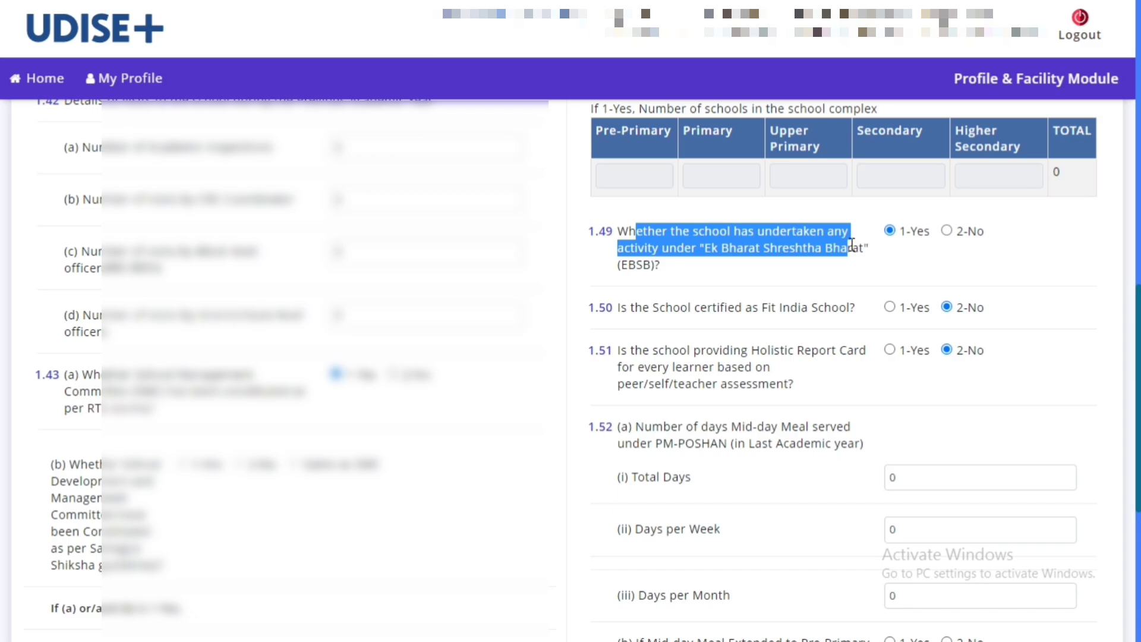
pyautogui.moveTo(856, 245); pyautogui.dragTo(862, 245)
pyautogui.moveTo(631, 307); pyautogui.dragTo(771, 326)
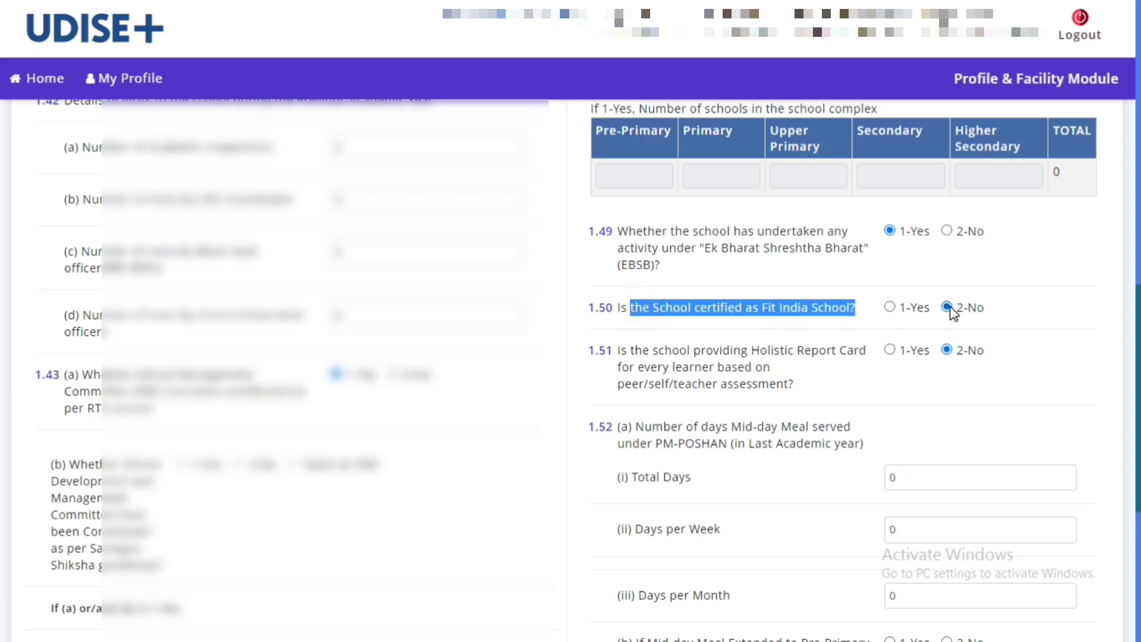
# Review question 1.52 on the total, weekly and monthly days Mid-day Meal was served under PM-POSHAN in the last academic year.
pyautogui.scroll(-2, 3, 357)
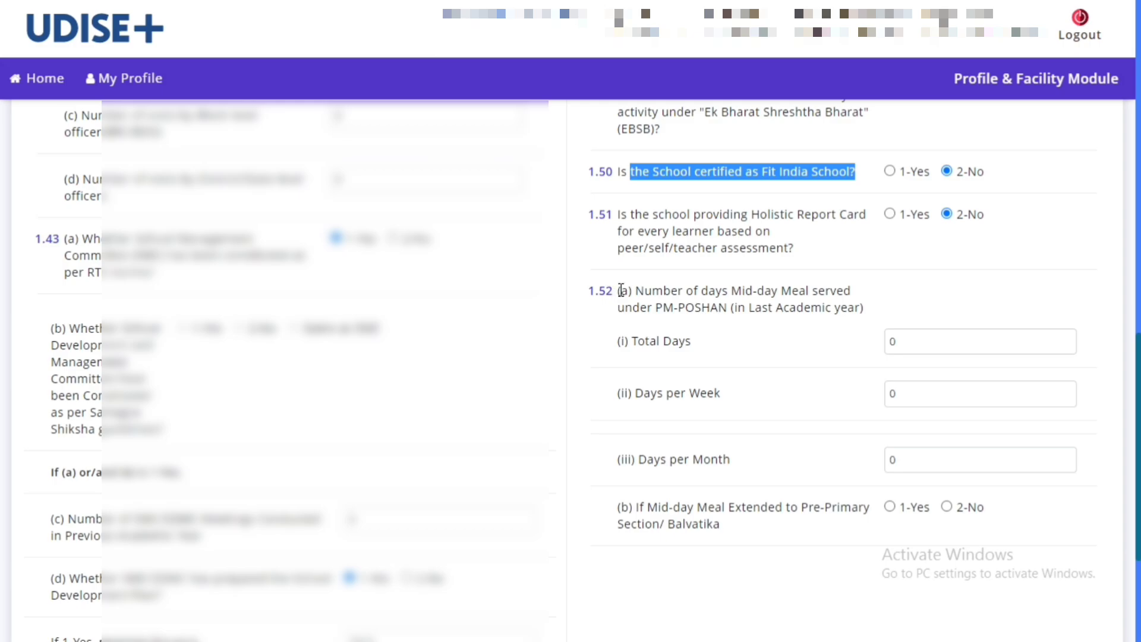
pyautogui.moveTo(643, 293); pyautogui.dragTo(849, 296)
pyautogui.moveTo(624, 310); pyautogui.dragTo(858, 309)
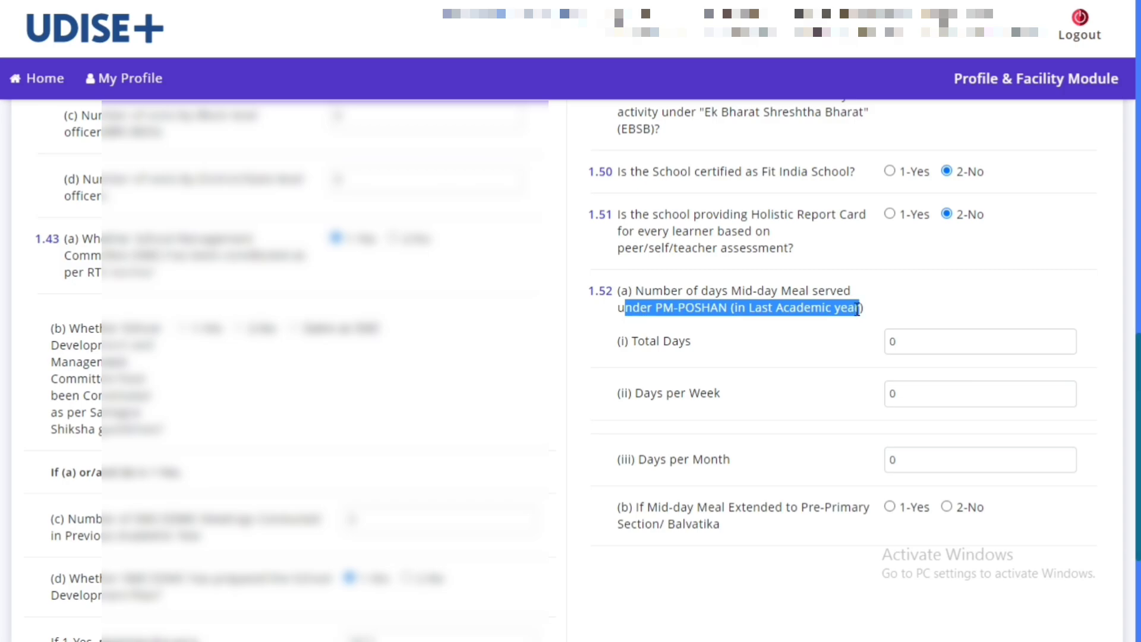
pyautogui.moveTo(686, 343); pyautogui.dragTo(637, 343)
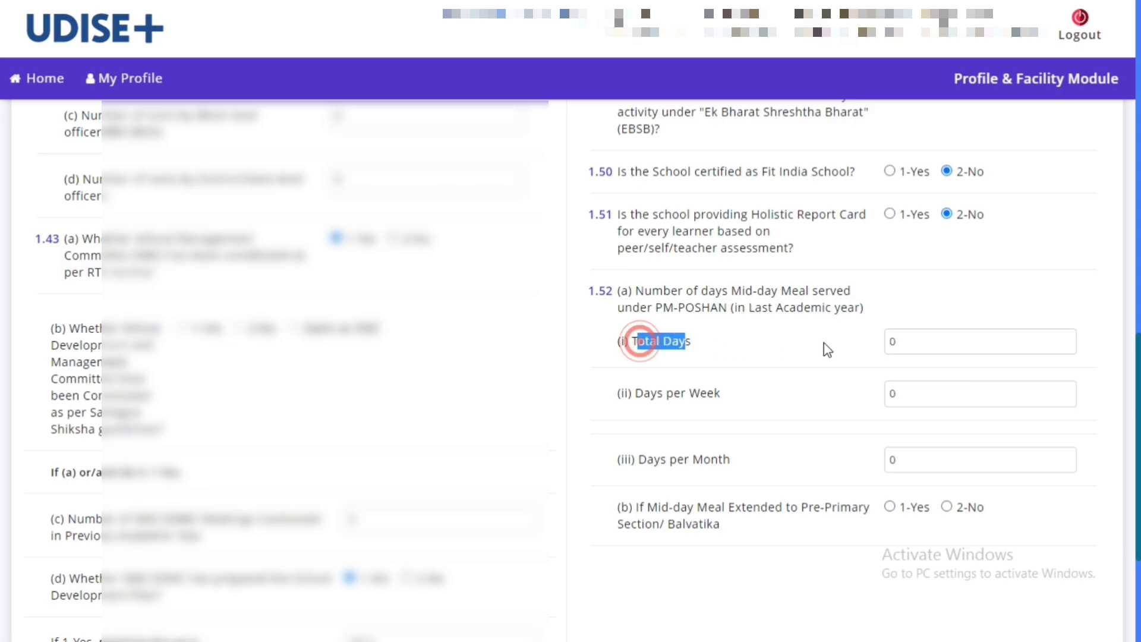
pyautogui.click(922, 336)
pyautogui.moveTo(639, 395); pyautogui.dragTo(732, 411)
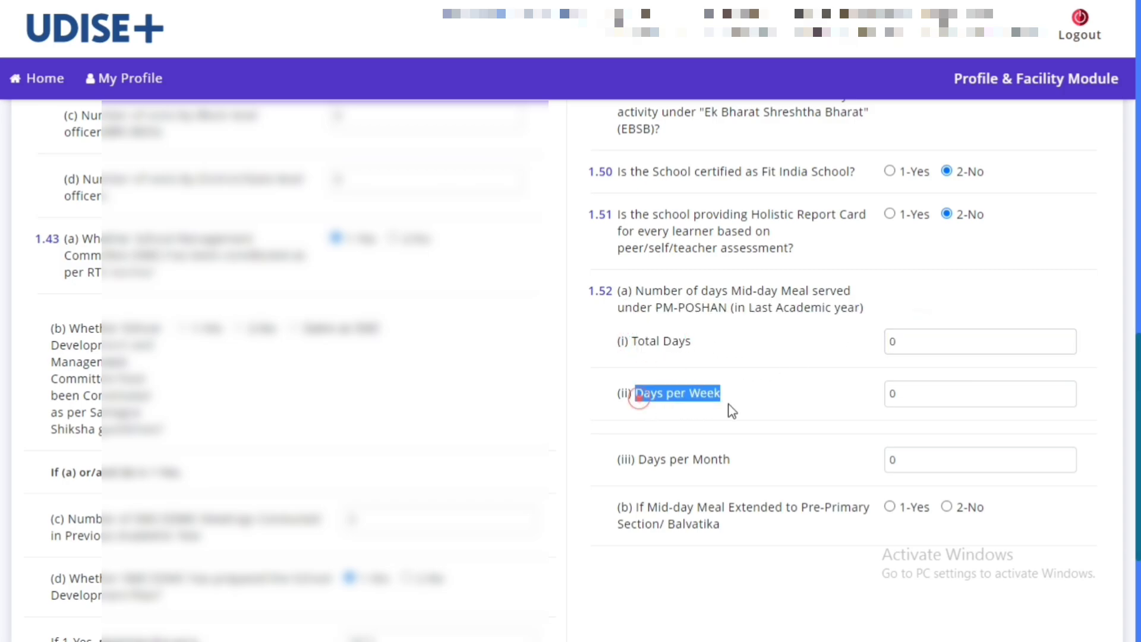
pyautogui.click(919, 395)
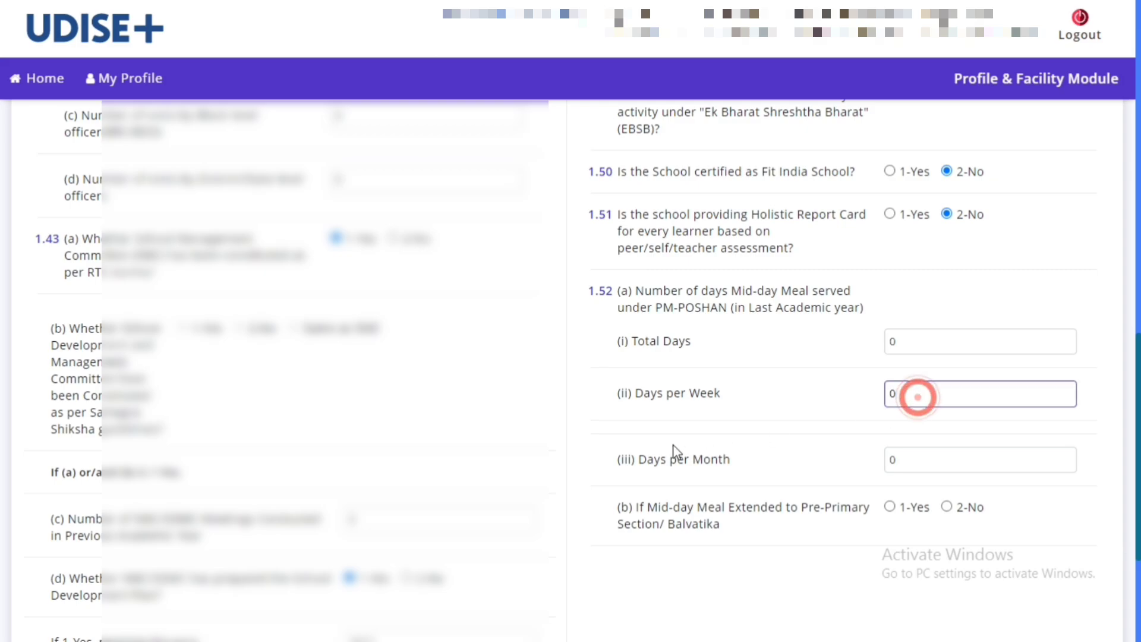
pyautogui.moveTo(647, 461); pyautogui.dragTo(723, 461)
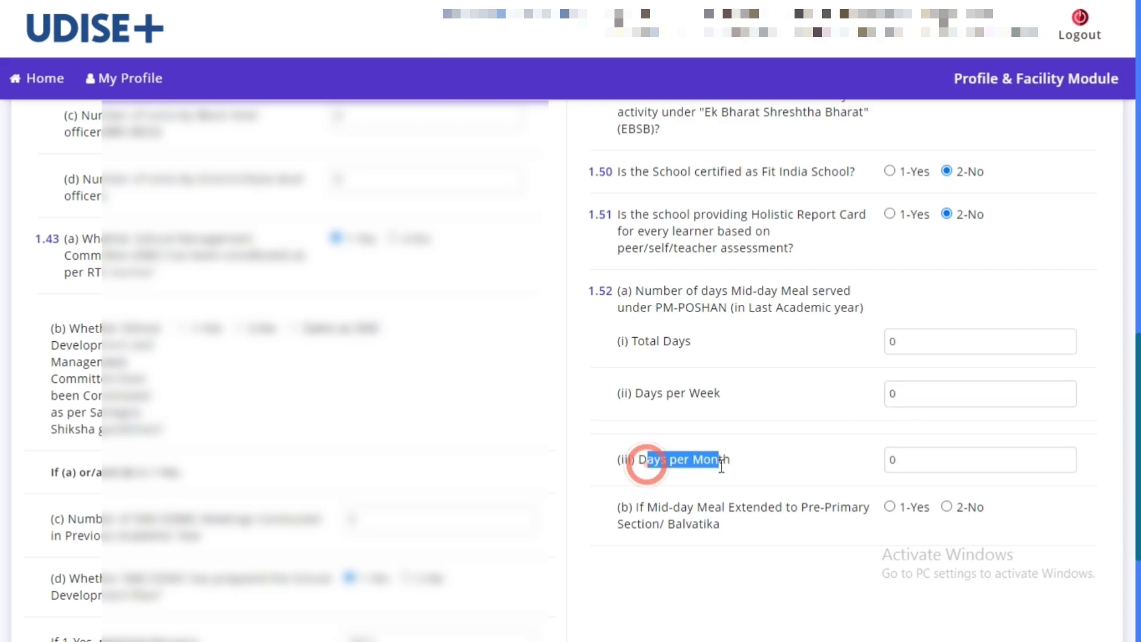
pyautogui.click(935, 459)
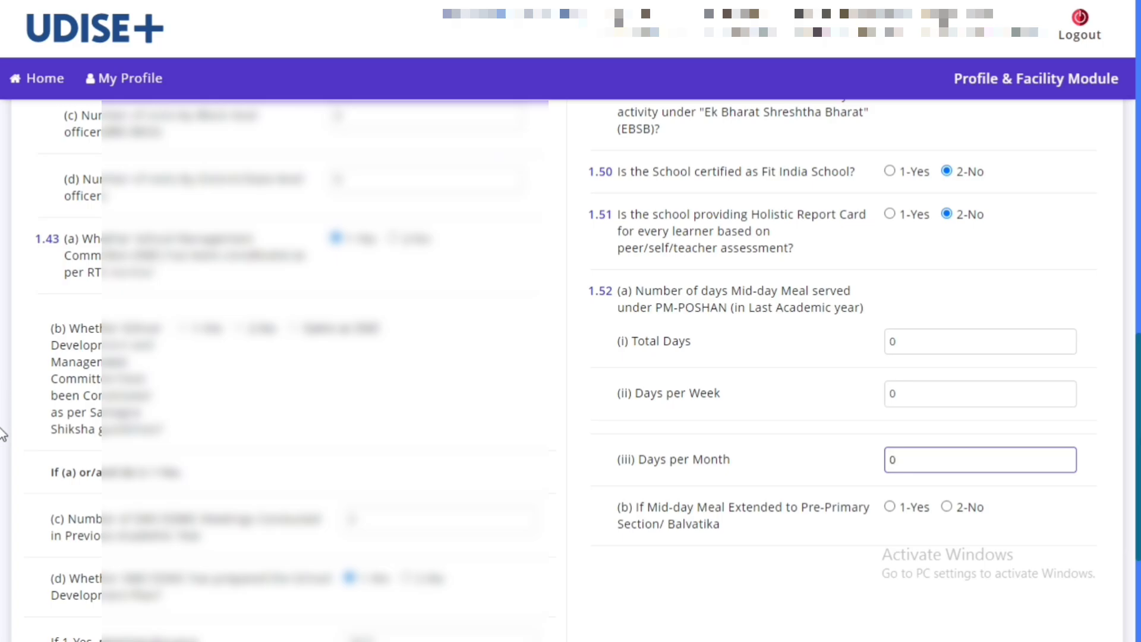
# Save the Anganwadi, SMC/SMDC & Others form and proceed to the next form.
pyautogui.scroll(-4, 3, 495)
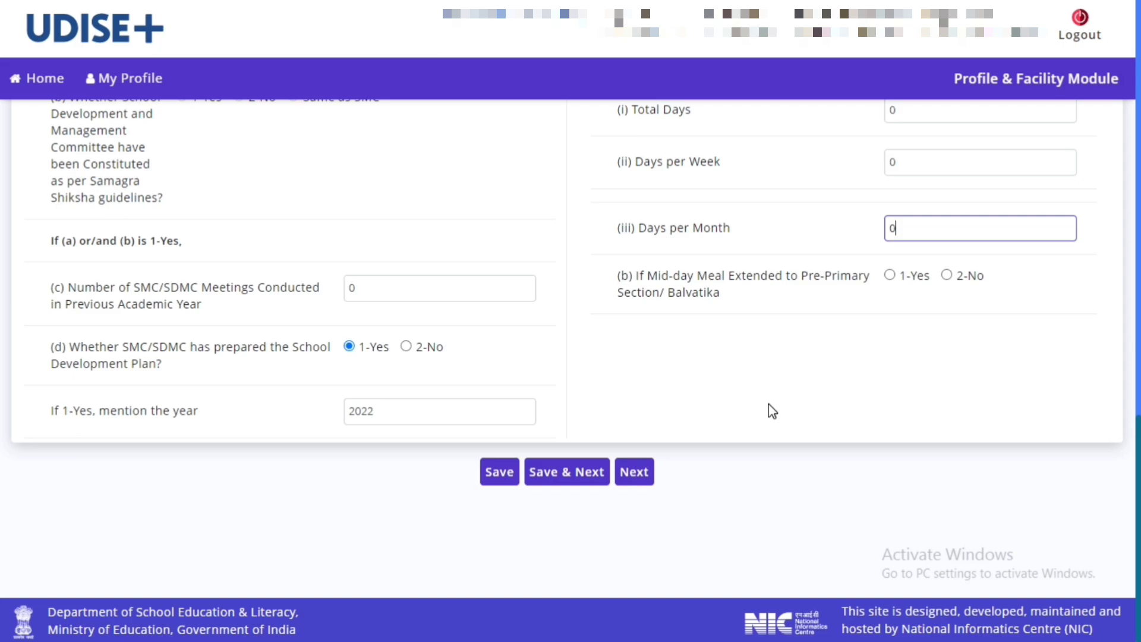
pyautogui.click(566, 481)
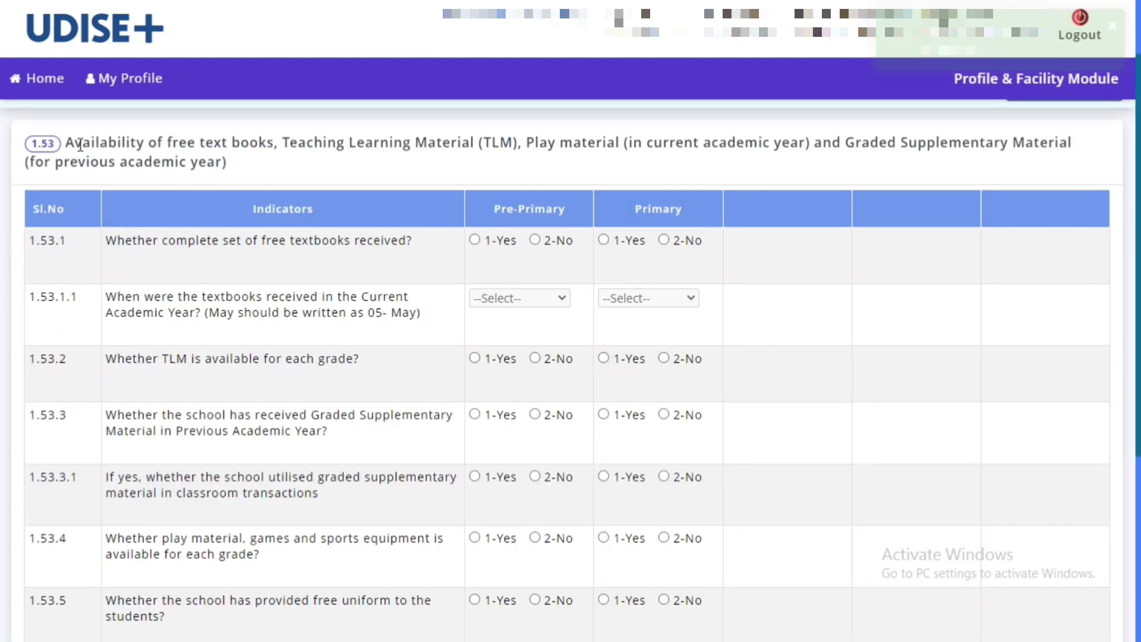
# Review question 1.53 on free textbooks, TLM, play material and graded supplementary material, and save it to proceed to question 1.54.
pyautogui.moveTo(70, 143); pyautogui.dragTo(1069, 143)
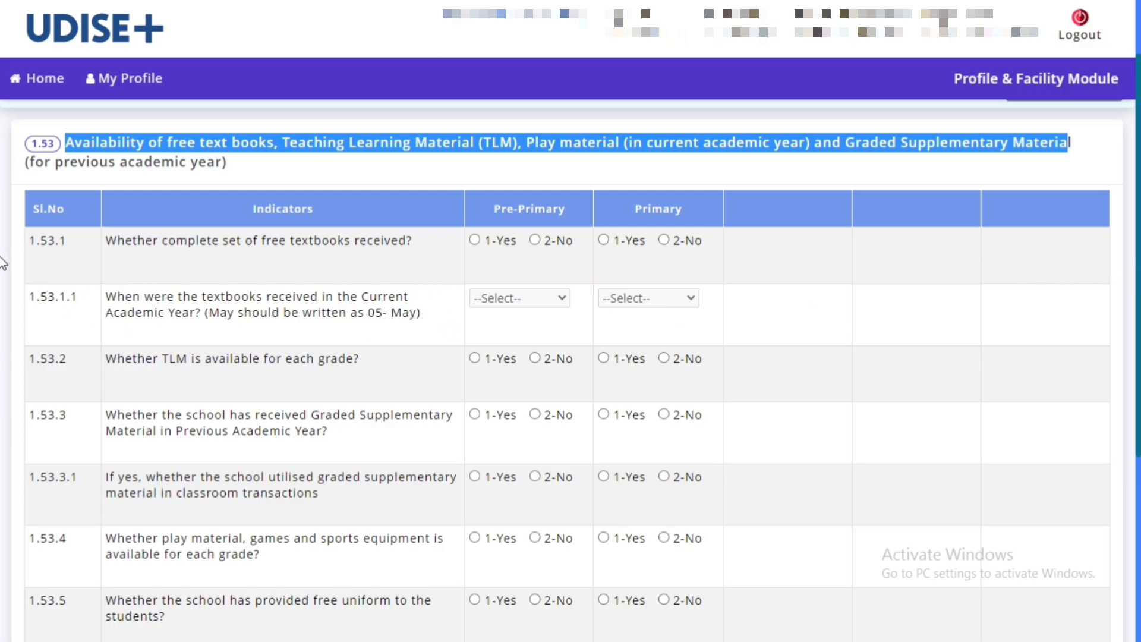
pyautogui.scroll(-3, 3, 261)
pyautogui.scroll(-2, 2, 395)
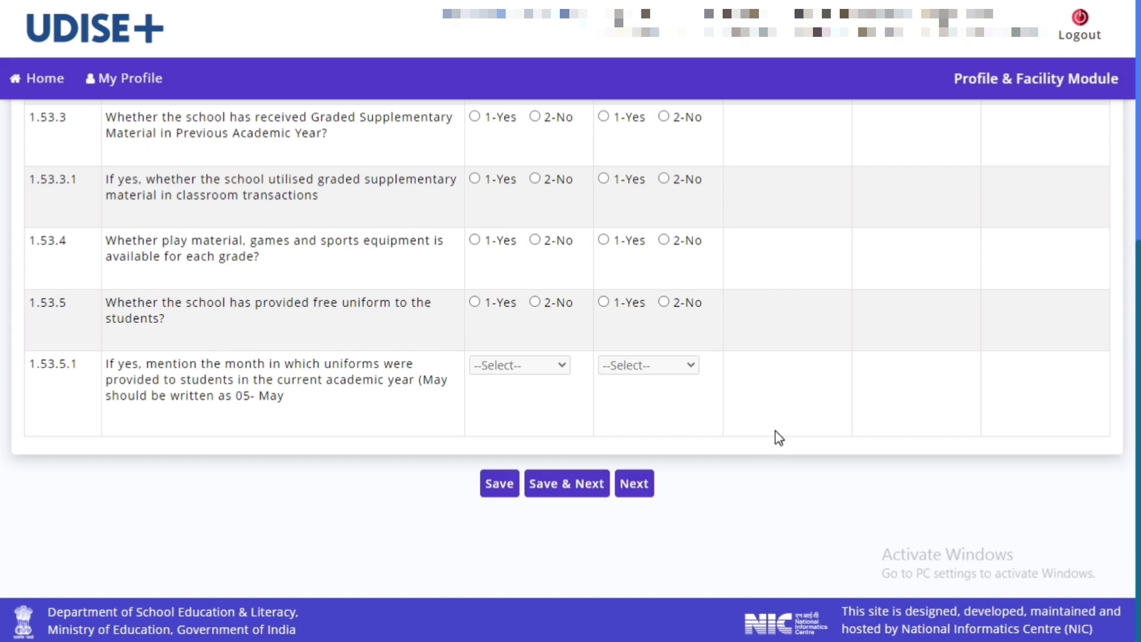
pyautogui.click(578, 497)
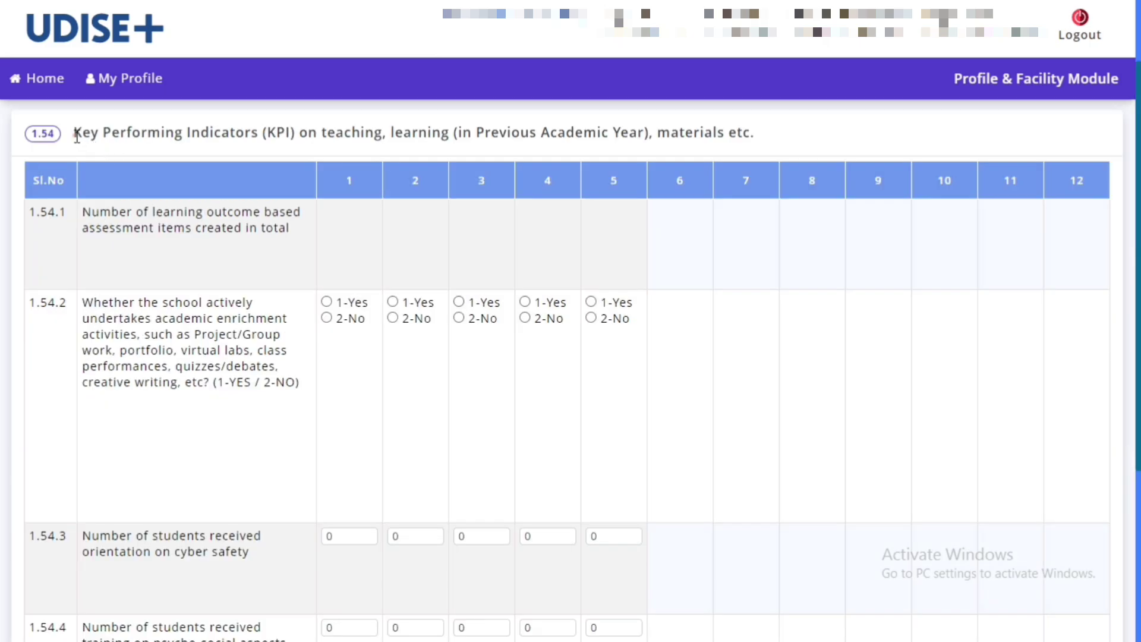
# Review question 1.54 on Key Performing Indicators for teaching and learning, and save it to proceed to Section 1B.
pyautogui.moveTo(77, 137); pyautogui.dragTo(751, 140)
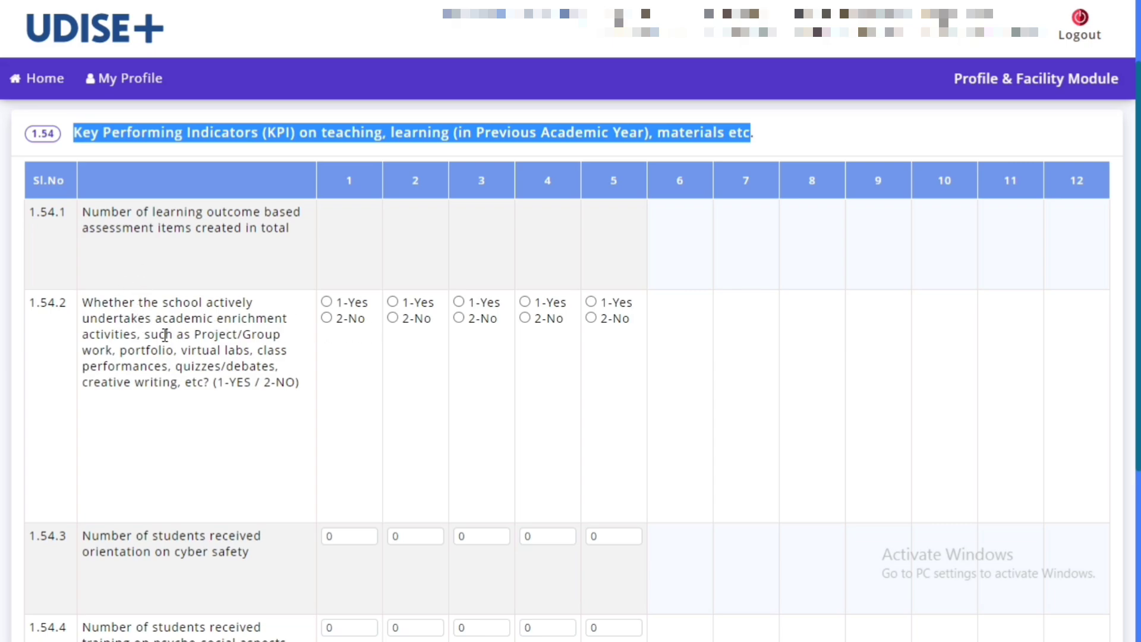
pyautogui.scroll(-2, 3, 285)
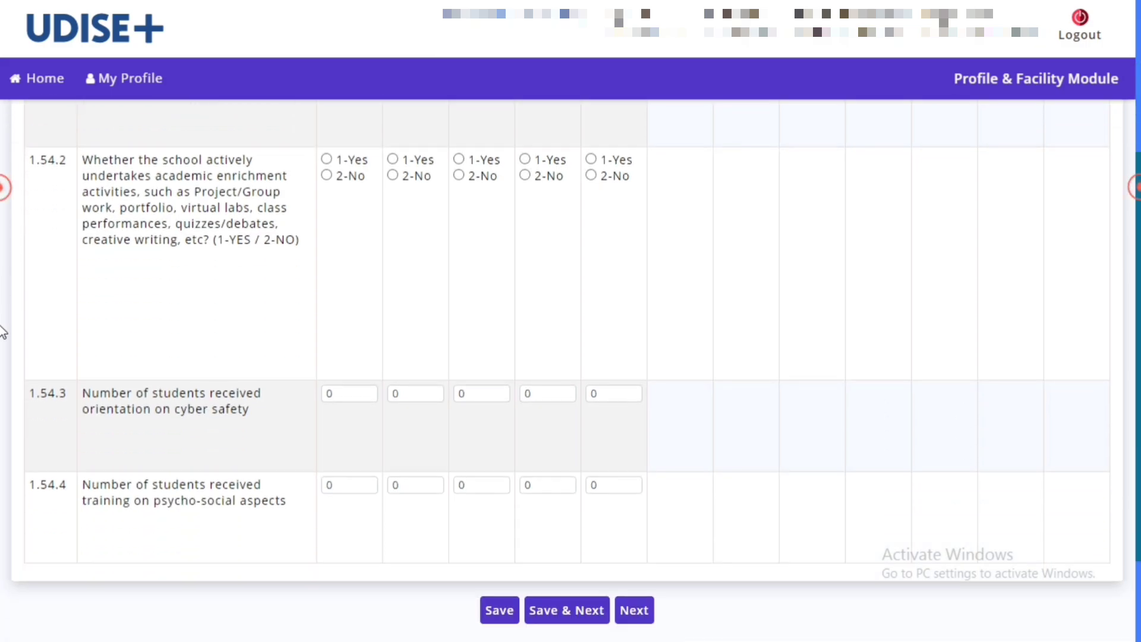
pyautogui.scroll(-2, 2, 332)
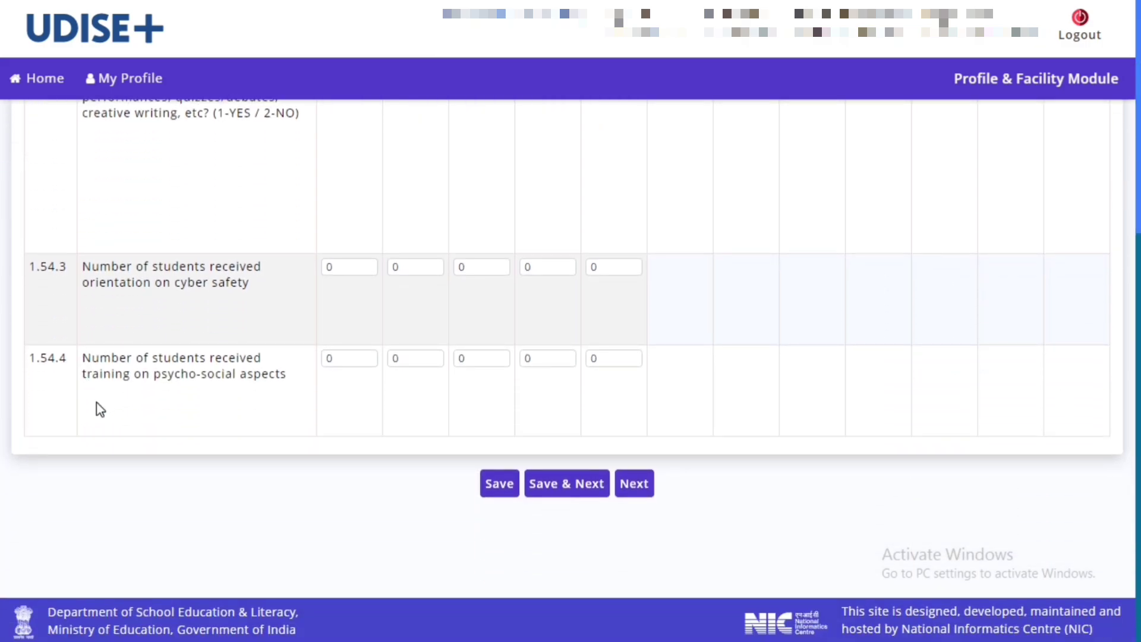
pyautogui.click(565, 490)
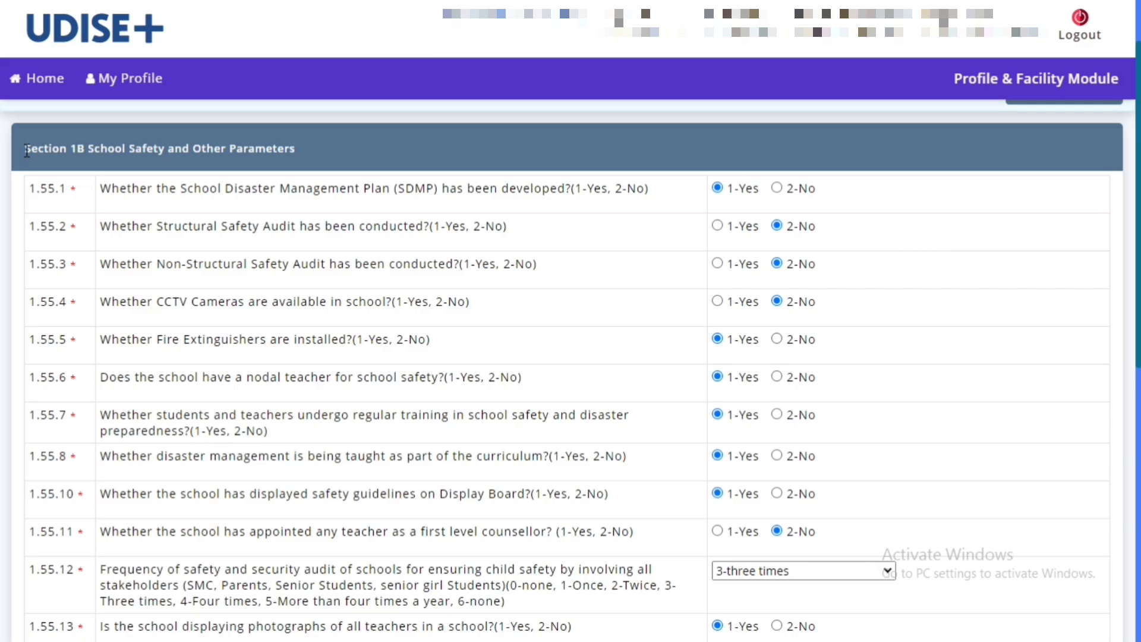
# Review the Section 1B School Safety questions 1.55.1 to 1.55.10, including disaster management plan, safety audits, CCTV, fire extinguishers, nodal teacher and displayed guidelines.
pyautogui.moveTo(27, 152); pyautogui.dragTo(291, 152)
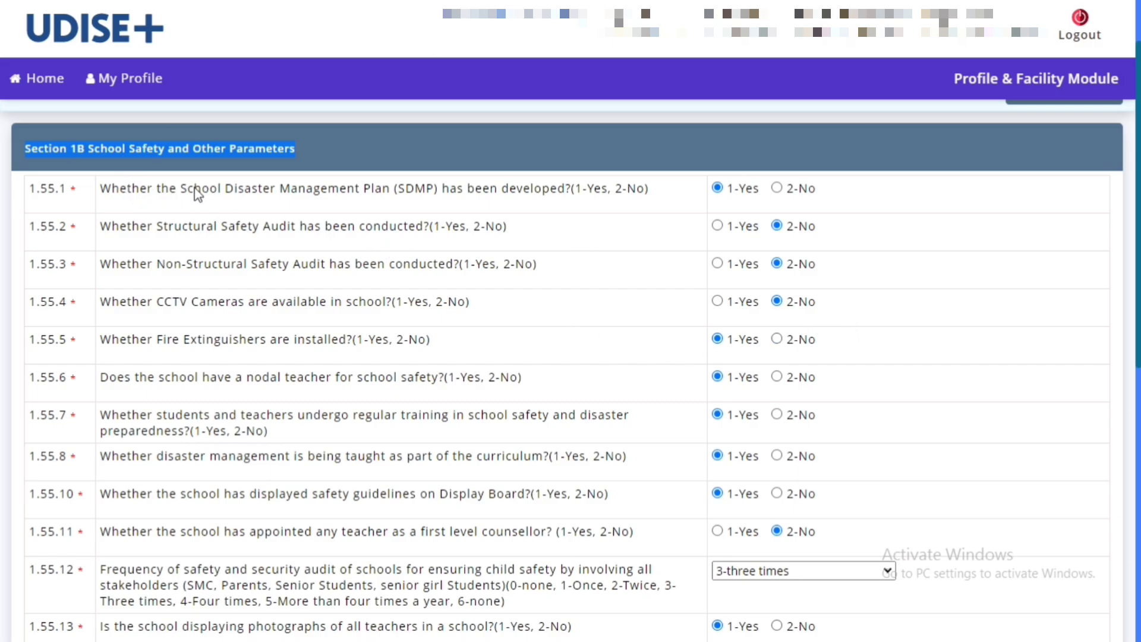
pyautogui.moveTo(201, 188); pyautogui.dragTo(578, 185)
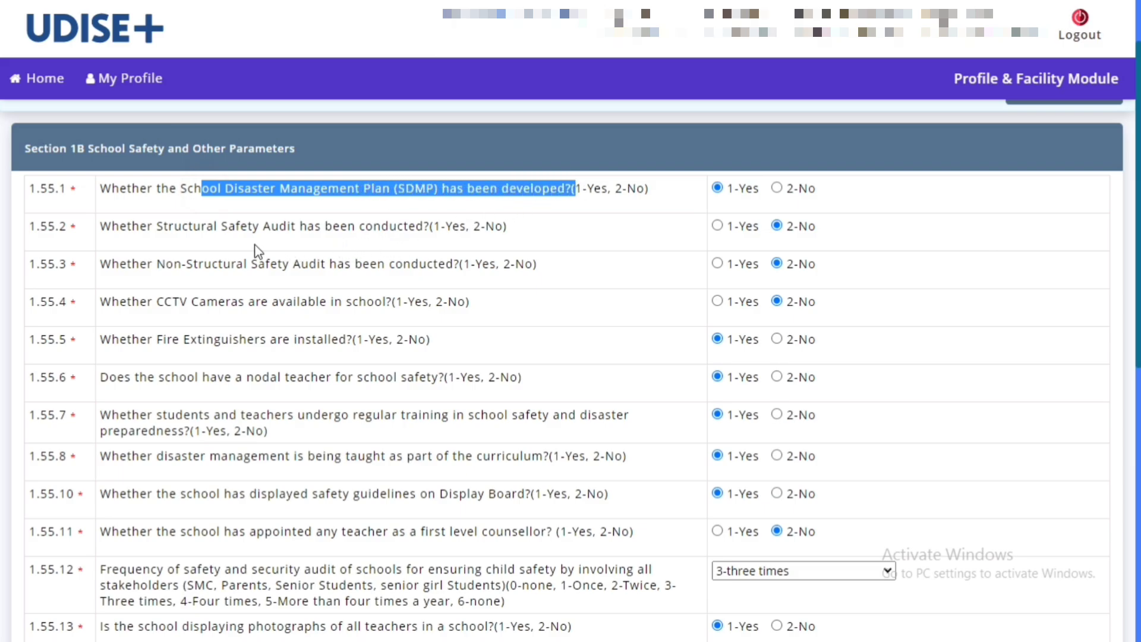
pyautogui.moveTo(167, 228); pyautogui.dragTo(427, 239)
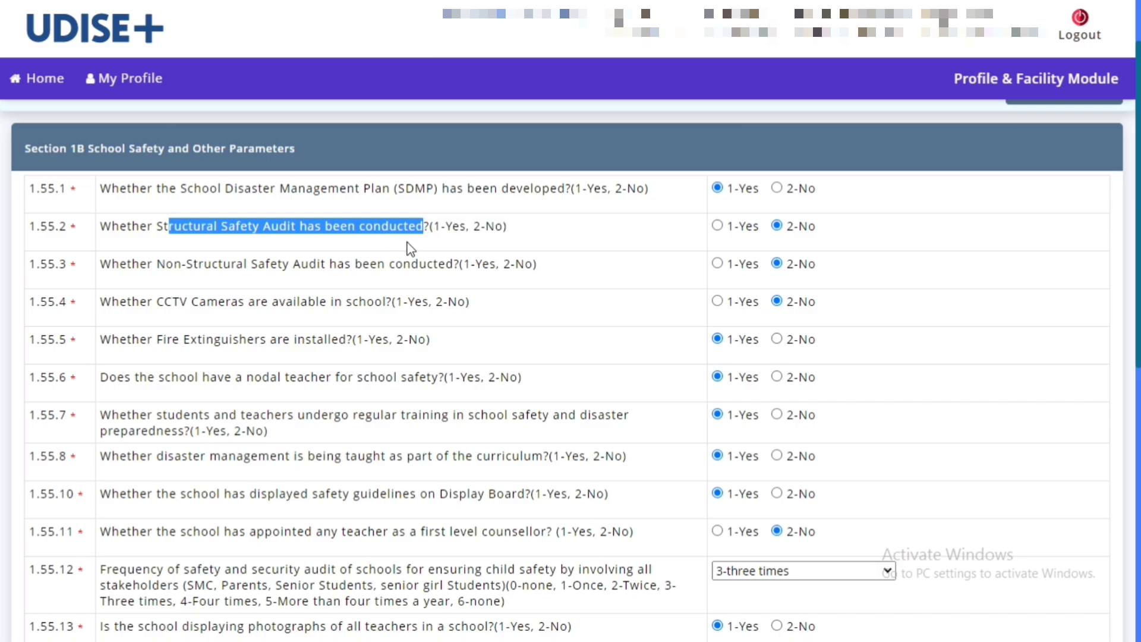
pyautogui.moveTo(126, 302); pyautogui.dragTo(381, 304)
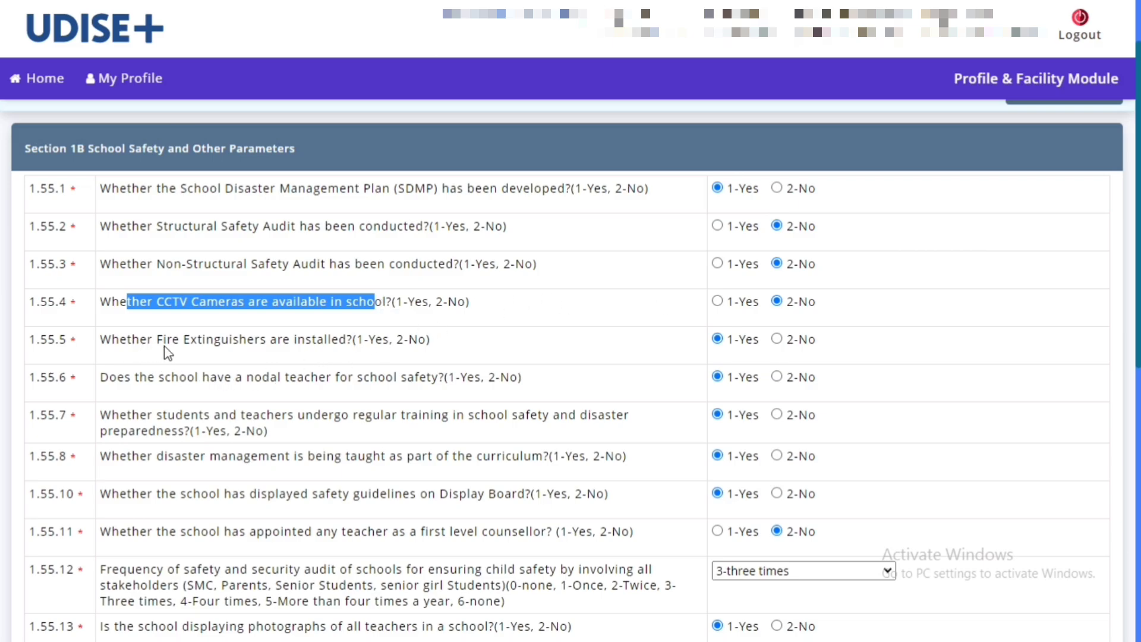
pyautogui.moveTo(162, 342); pyautogui.dragTo(340, 343)
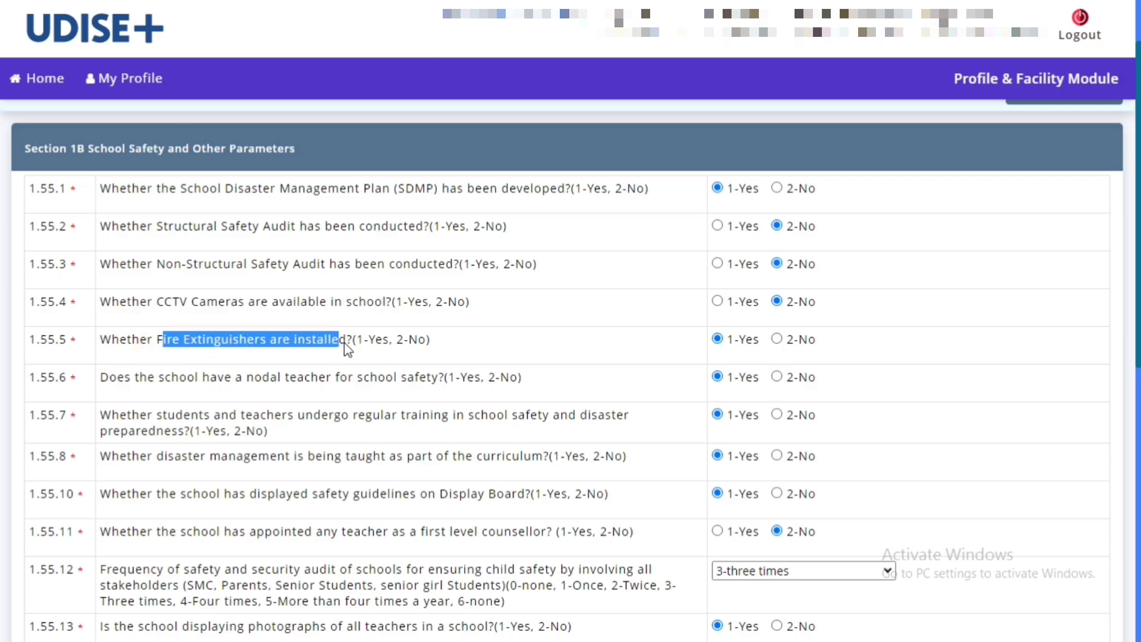
pyautogui.scroll(-2, 1, 356)
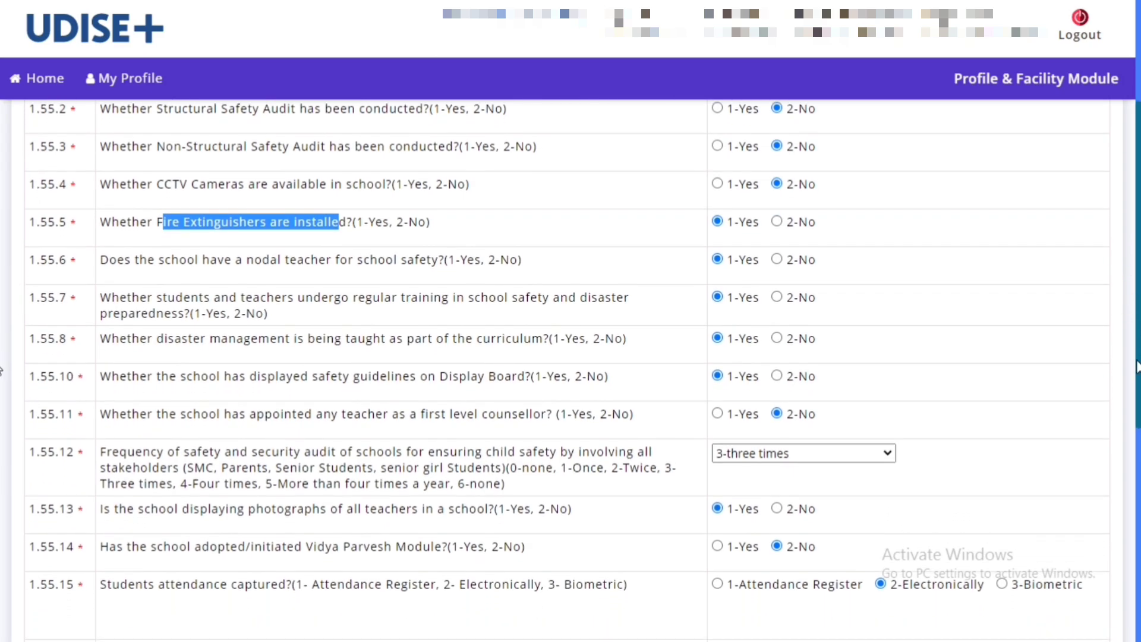
pyautogui.moveTo(147, 264); pyautogui.dragTo(440, 265)
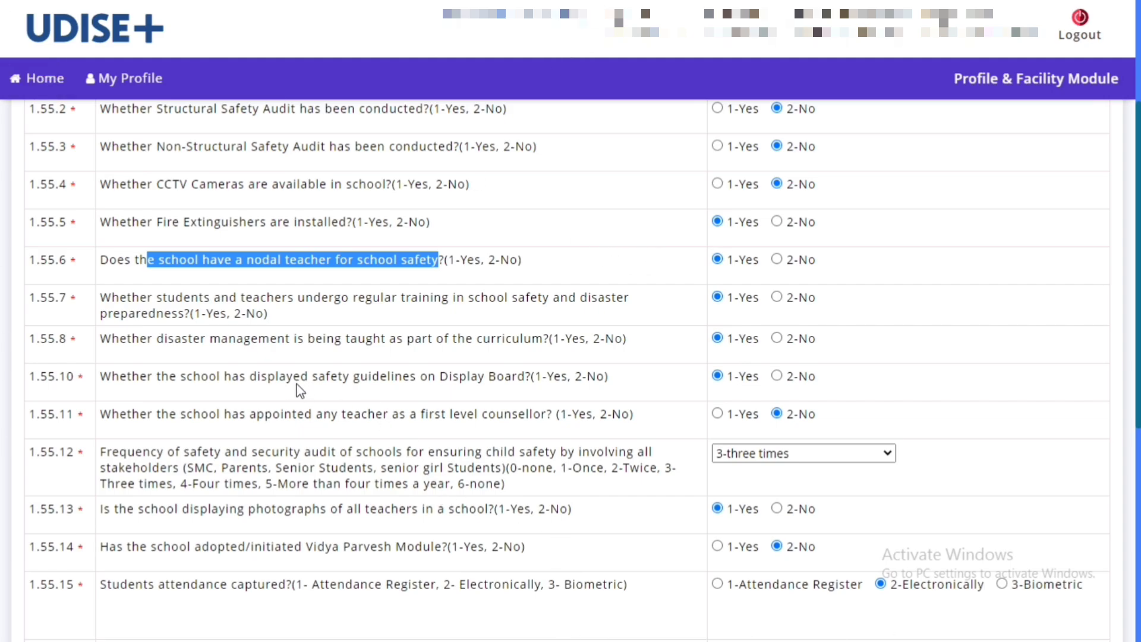
pyautogui.moveTo(201, 381); pyautogui.dragTo(355, 391)
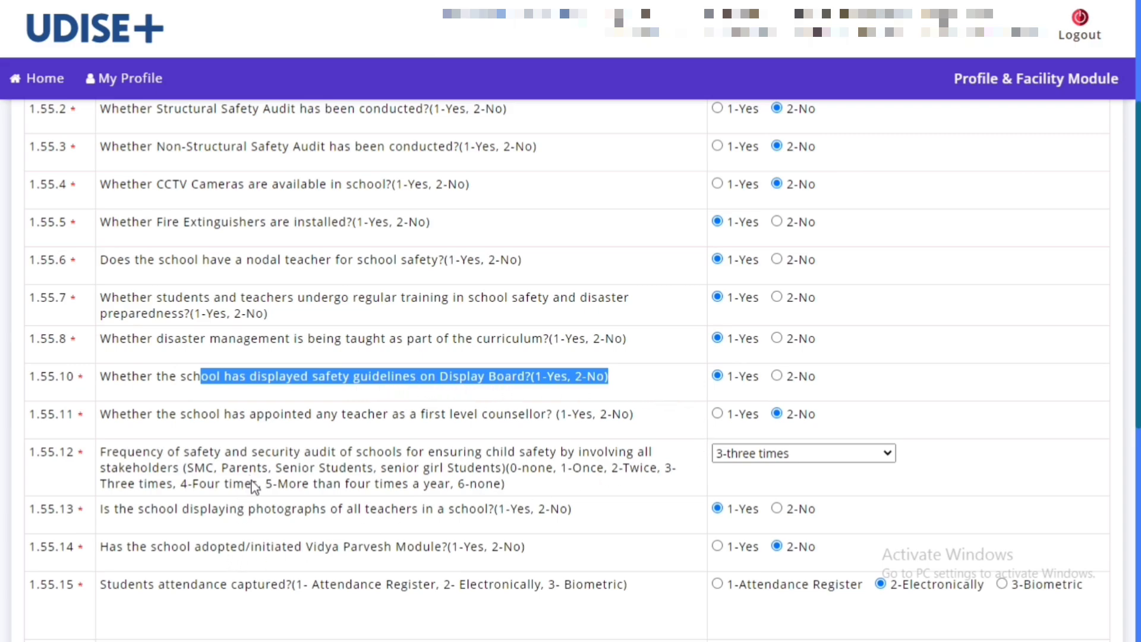
# Review questions 1.55.14 to 1.55.18 on the Vidya Parvesh Module, student and teacher attendance capture, Youth Club and Eco Club.
pyautogui.scroll(-3, 2, 409)
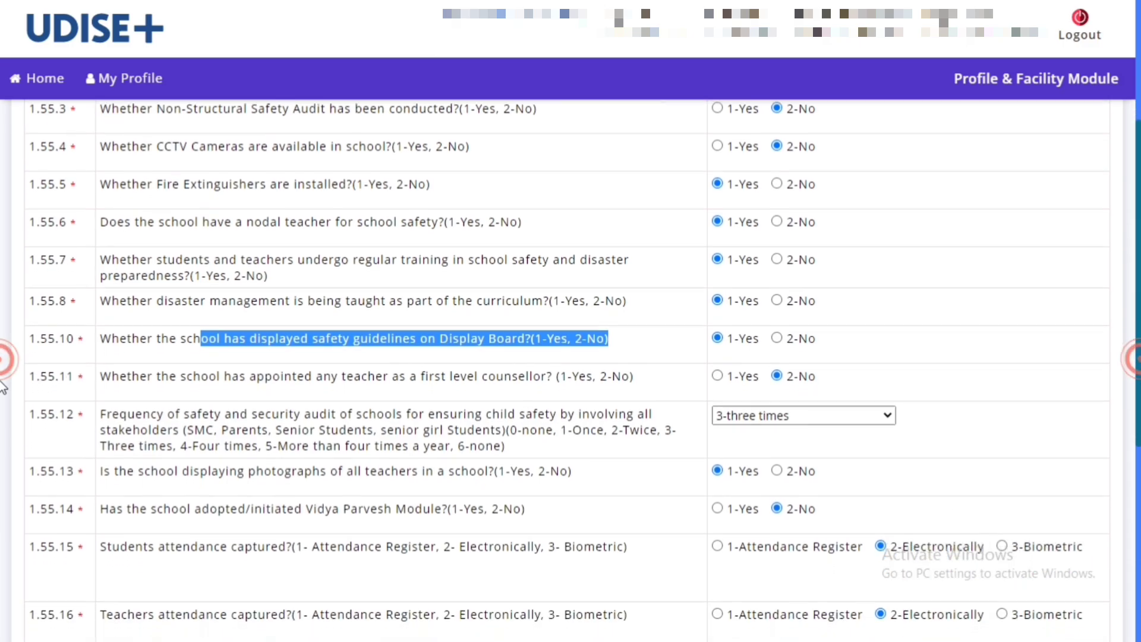
pyautogui.scroll(-2, 3, 463)
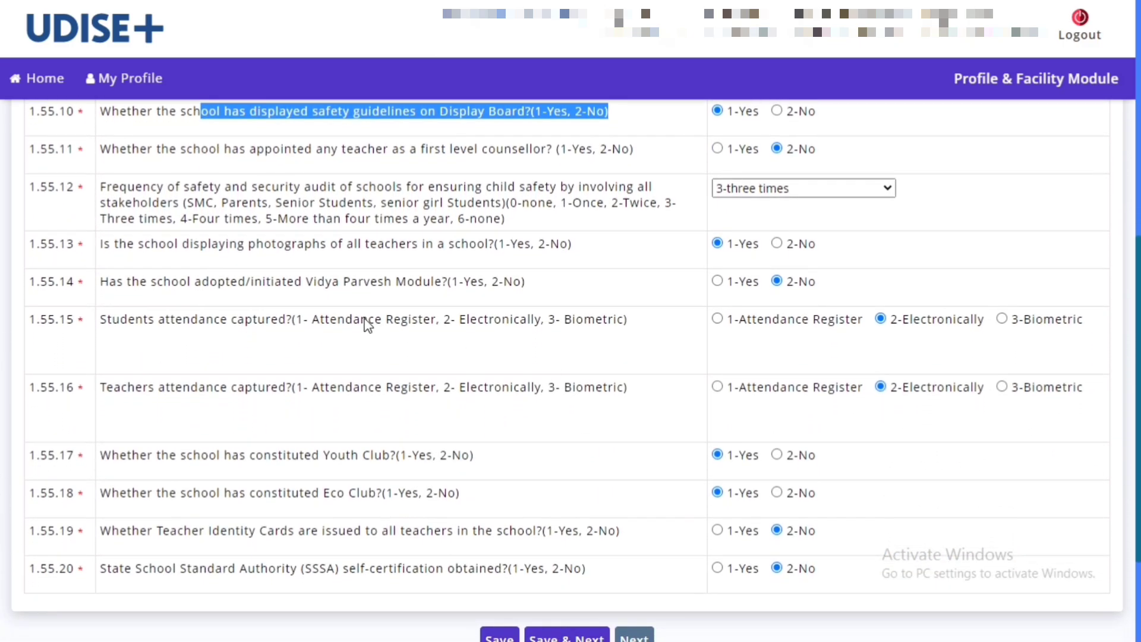
pyautogui.click(126, 289)
pyautogui.moveTo(125, 287); pyautogui.dragTo(207, 294)
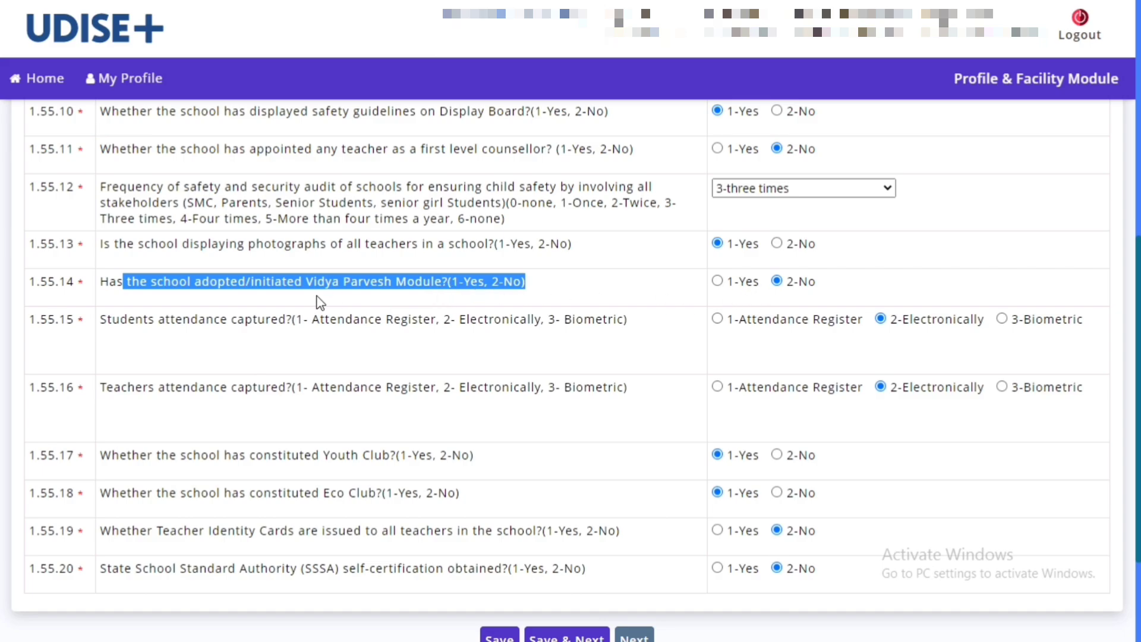
pyautogui.click(112, 328)
pyautogui.moveTo(110, 323); pyautogui.dragTo(268, 331)
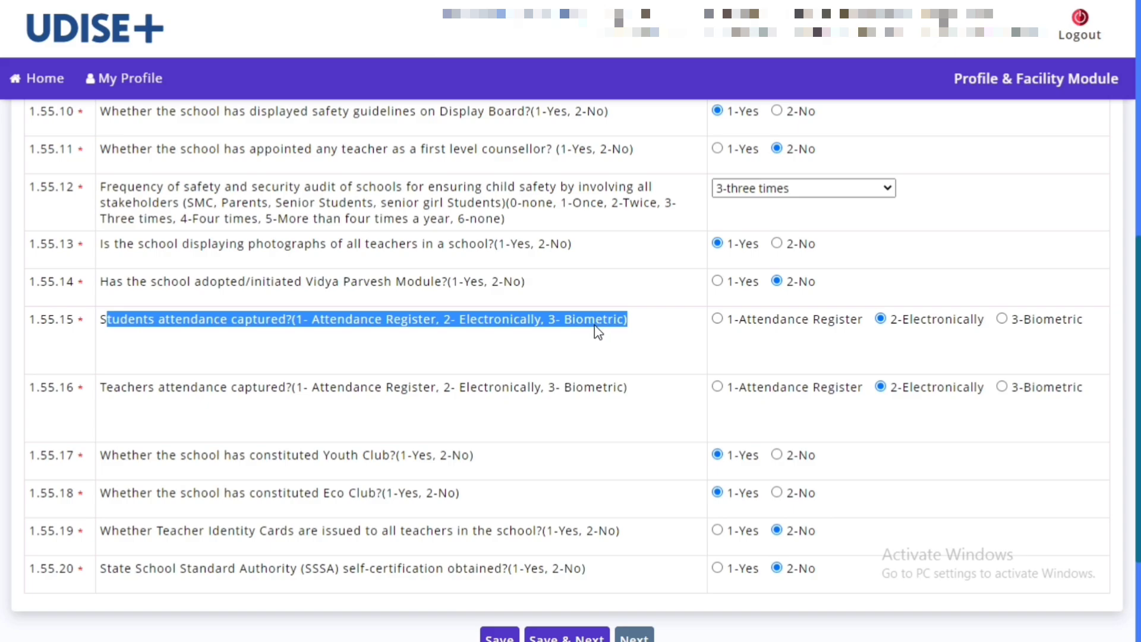
pyautogui.moveTo(117, 389); pyautogui.dragTo(484, 410)
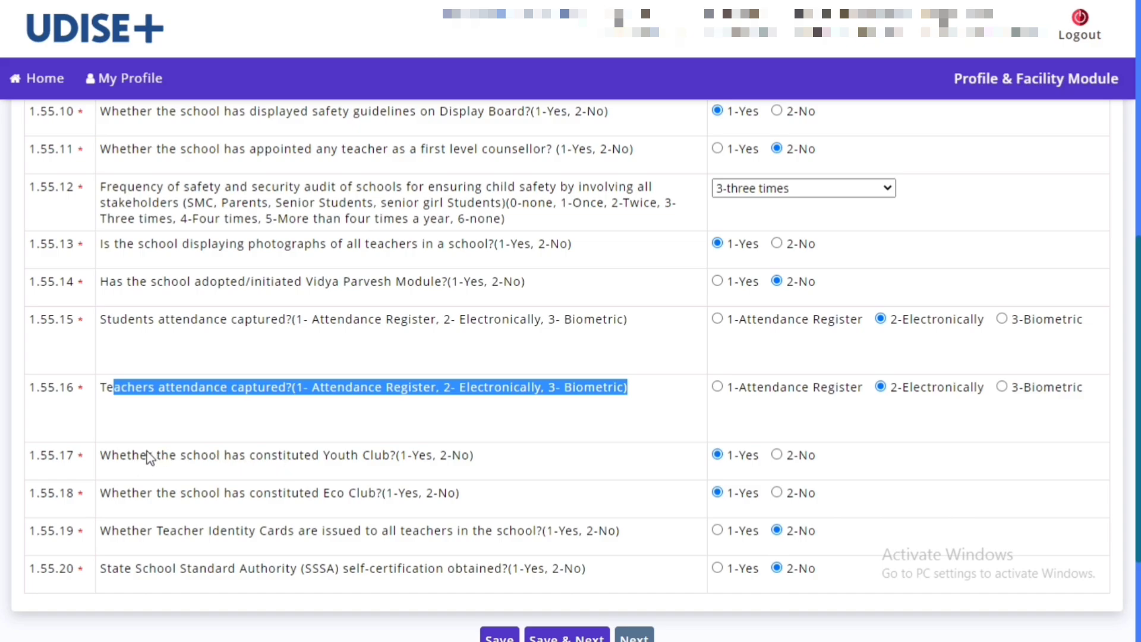
pyautogui.click(124, 458)
pyautogui.moveTo(206, 462); pyautogui.dragTo(366, 465)
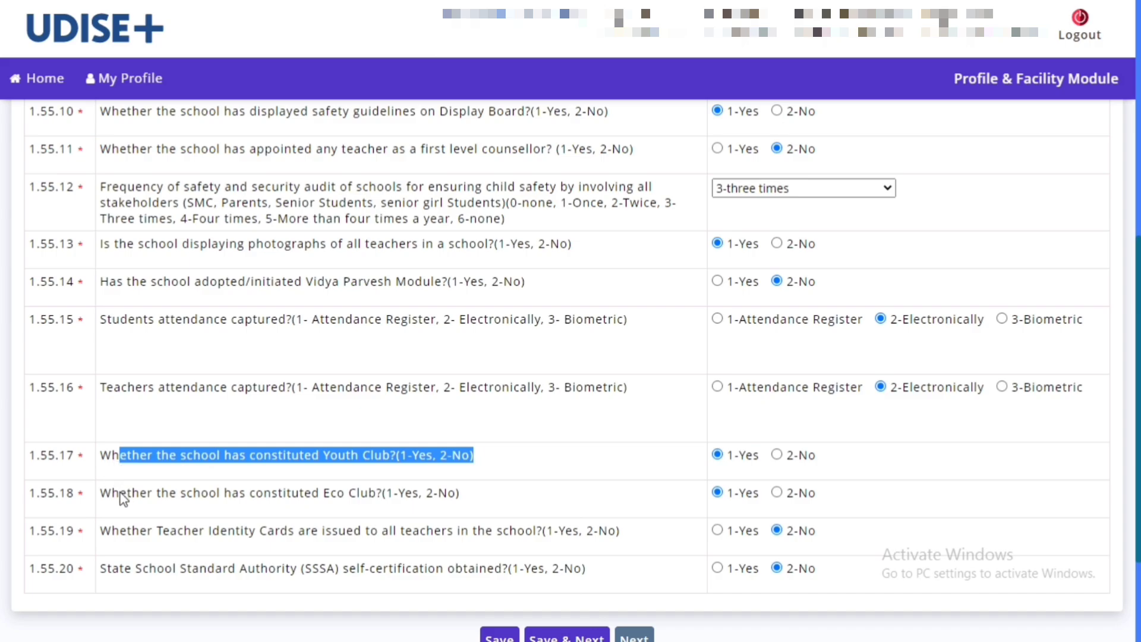
pyautogui.moveTo(121, 498); pyautogui.dragTo(369, 499)
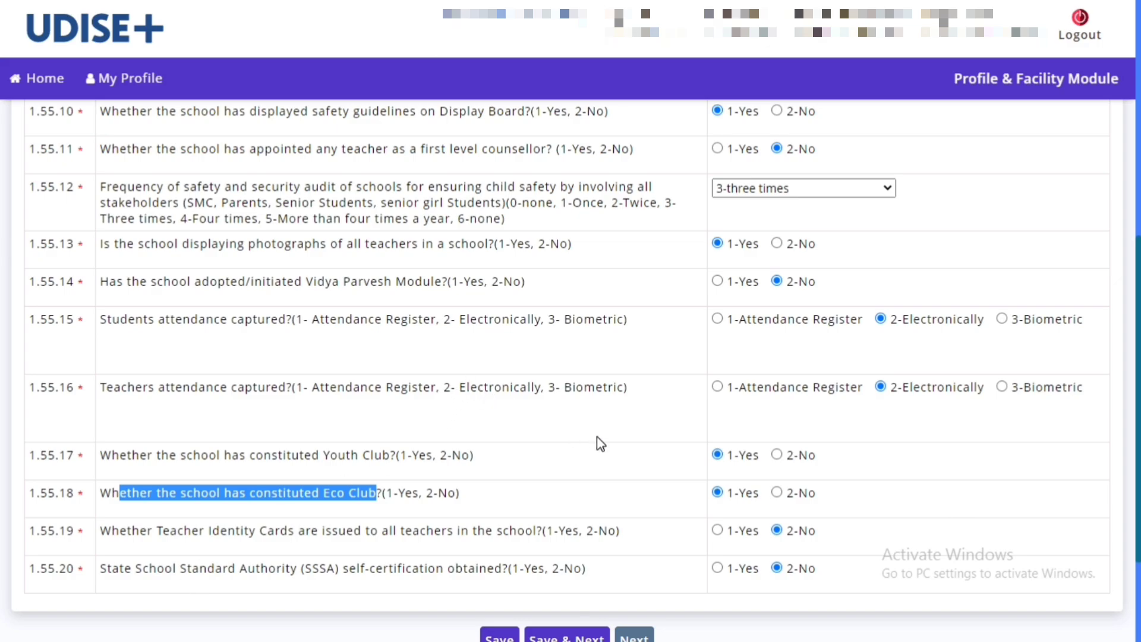
# Save the Section 1B School Safety form and proceed to Section 1C.
pyautogui.scroll(-3, 598, 445)
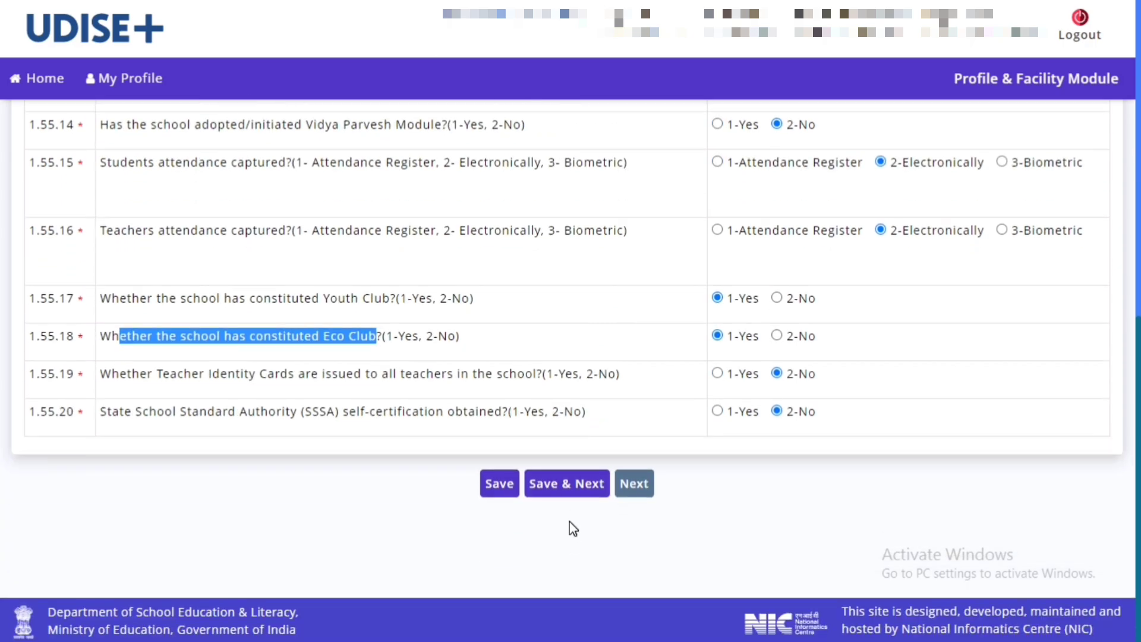
pyautogui.click(583, 493)
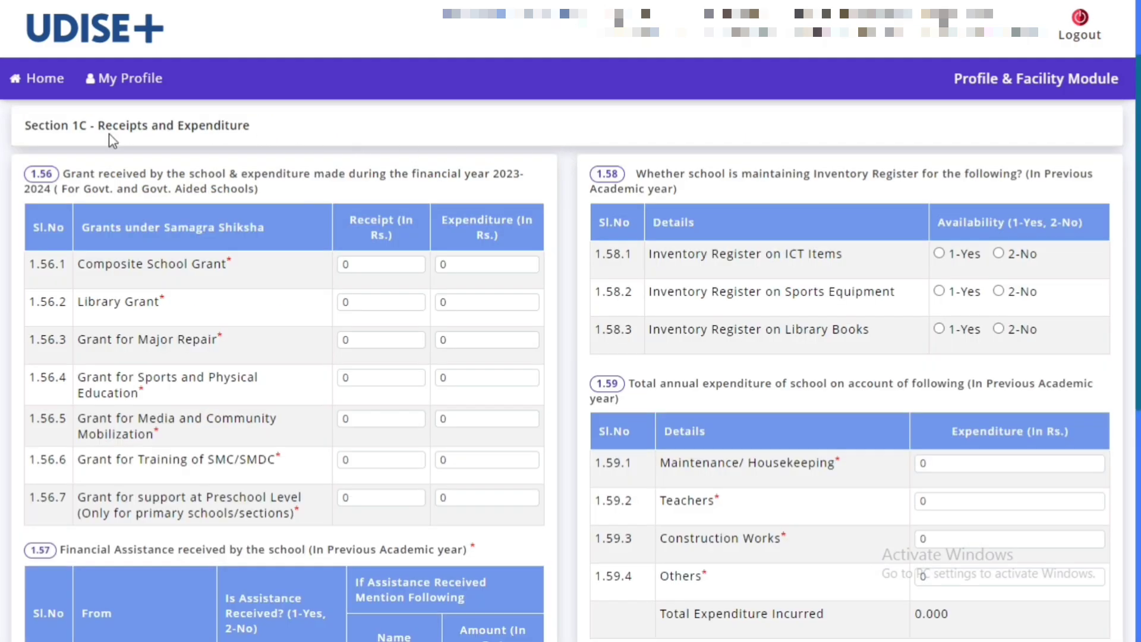
# Read the Section 1C Receipts and Expenditure heading and question 1.56 on grants received and spent in financial year 2023-2024.
pyautogui.moveTo(24, 125); pyautogui.dragTo(252, 135)
pyautogui.moveTo(70, 176); pyautogui.dragTo(517, 176)
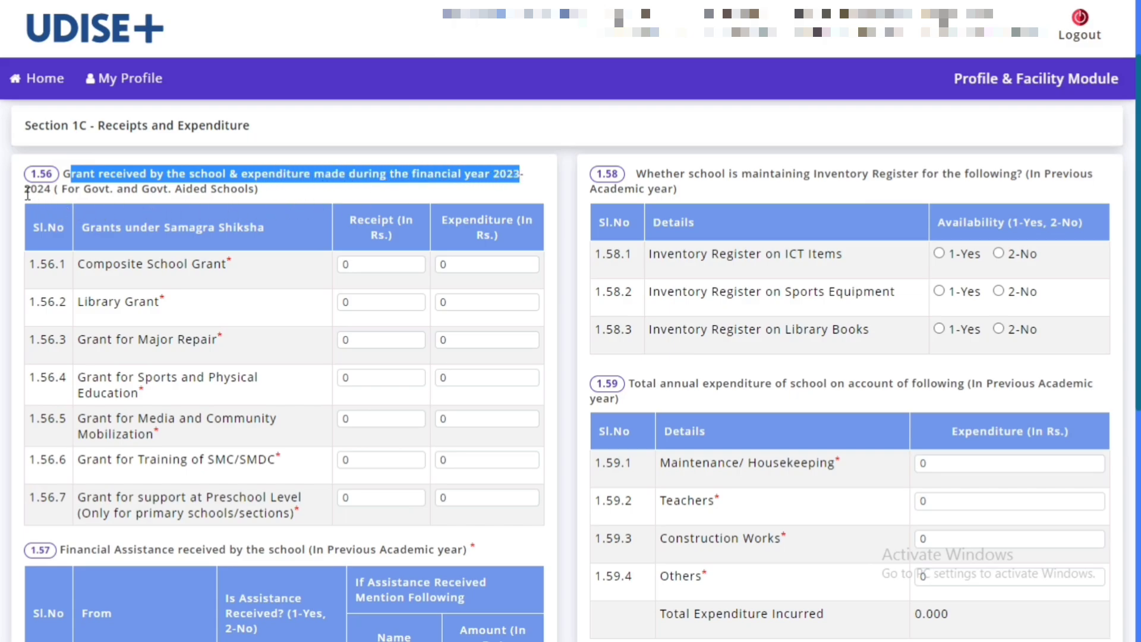
pyautogui.moveTo(25, 191); pyautogui.dragTo(255, 192)
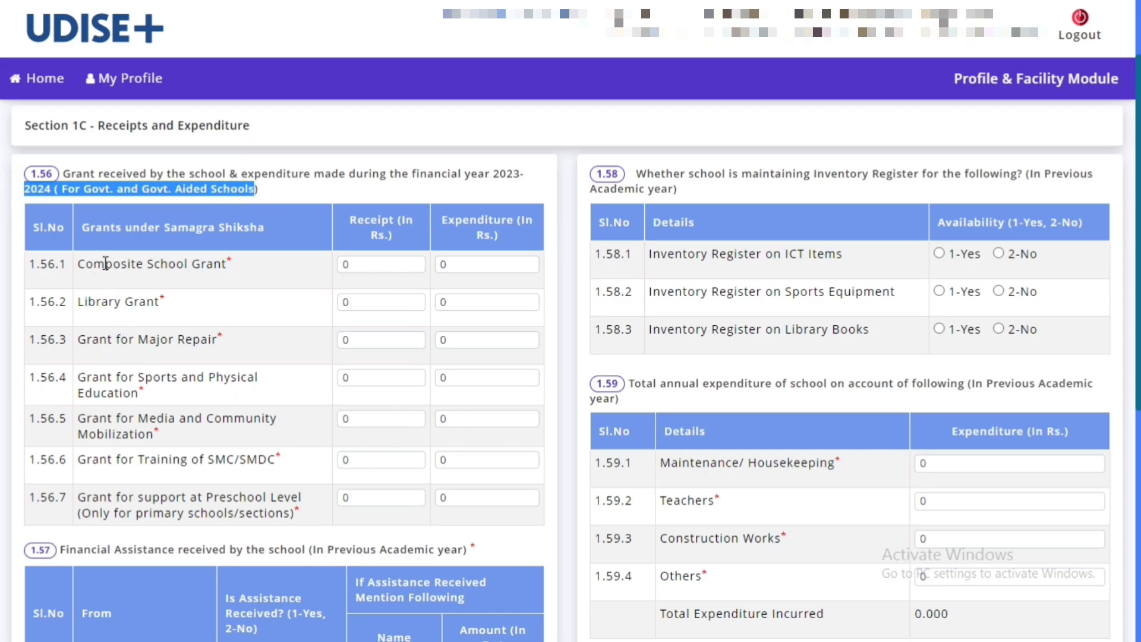
# Review the Samagra Shiksha grant rows 1.56.1 to 1.56.7, from Composite School Grant to support at Preschool Level.
pyautogui.moveTo(106, 263); pyautogui.dragTo(213, 264)
pyautogui.moveTo(102, 301); pyautogui.dragTo(149, 305)
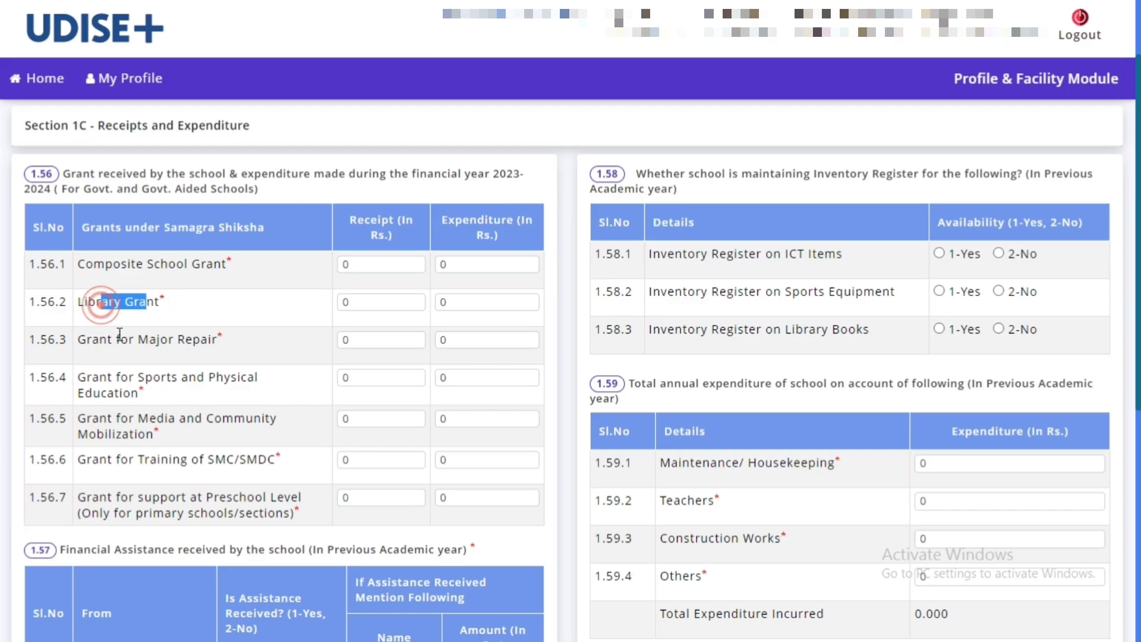
pyautogui.moveTo(107, 344); pyautogui.dragTo(212, 344)
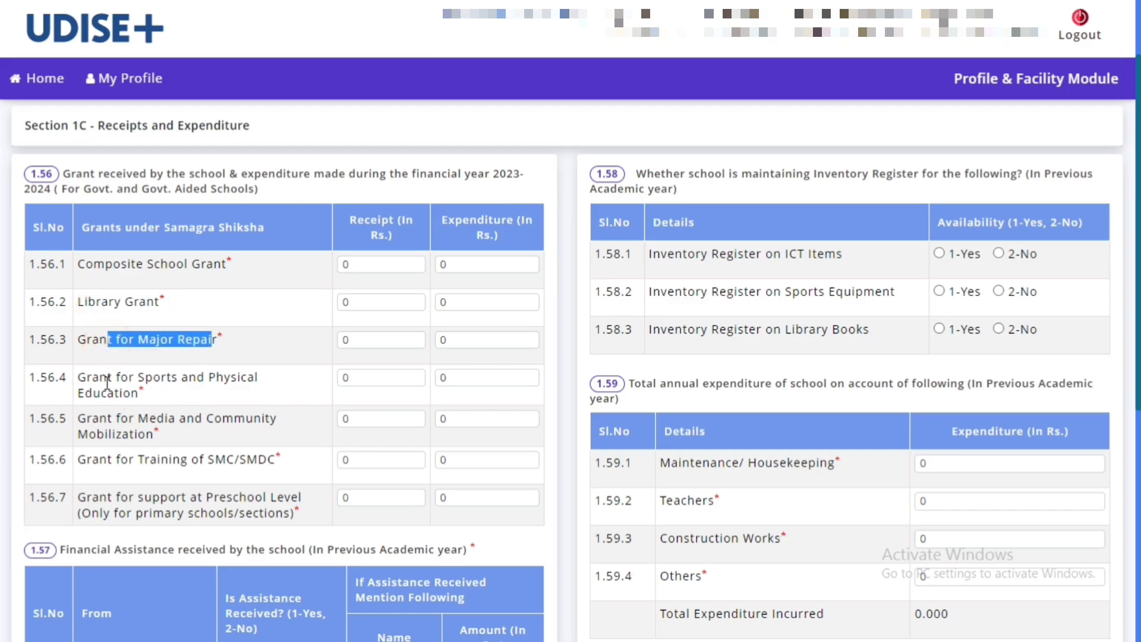
pyautogui.moveTo(100, 378); pyautogui.dragTo(241, 378)
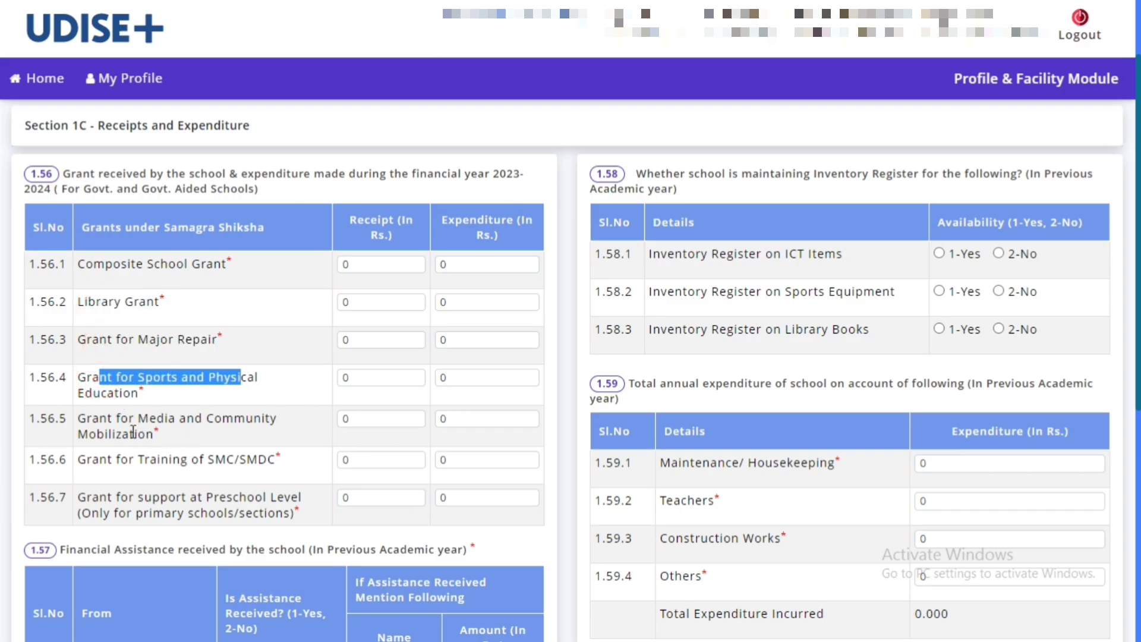
pyautogui.moveTo(109, 420); pyautogui.dragTo(246, 434)
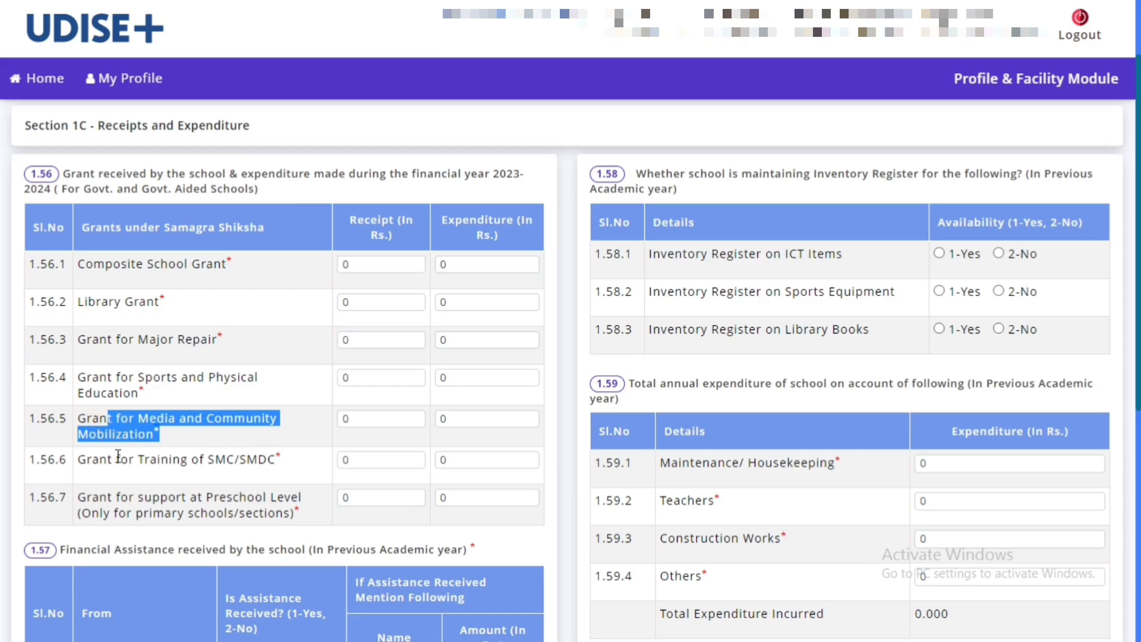
pyautogui.moveTo(100, 461); pyautogui.dragTo(274, 463)
pyautogui.moveTo(99, 498); pyautogui.dragTo(294, 498)
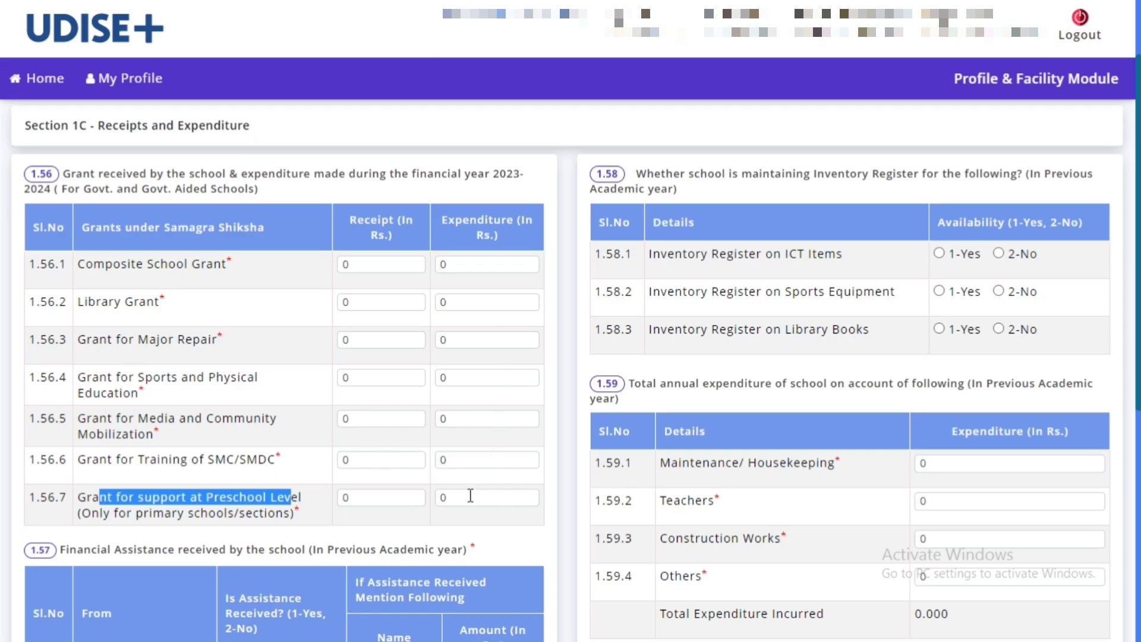
# Review questions 1.57 to 1.59 on financial assistance received, inventory registers maintained and the school's total annual expenditure.
pyautogui.scroll(-7, 469, 497)
pyautogui.scroll(3, 1, 453)
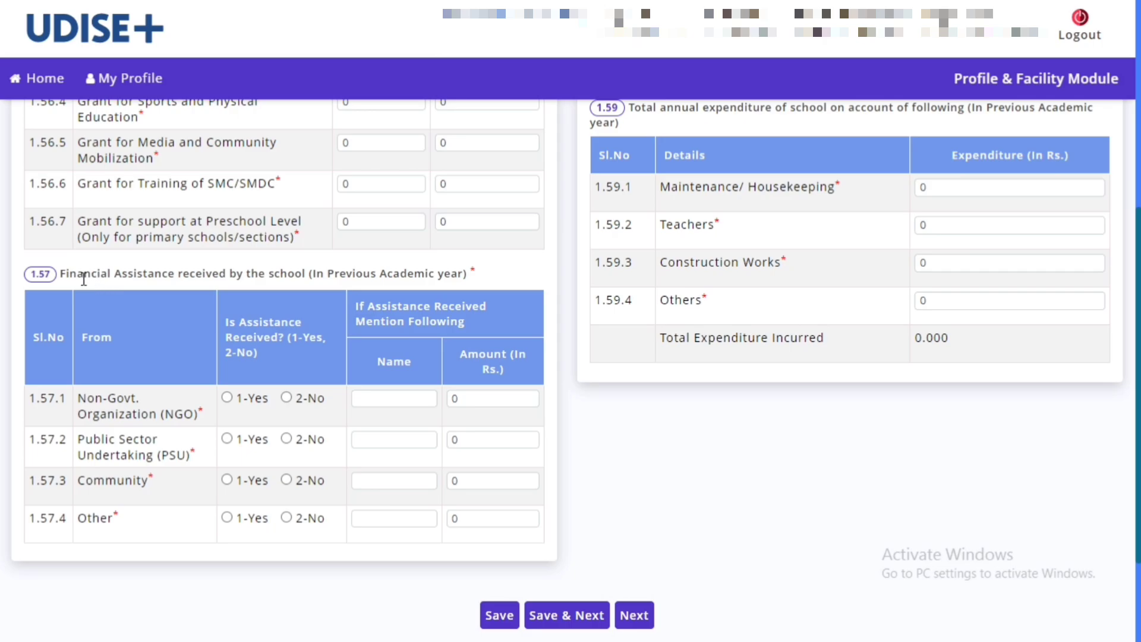
pyautogui.moveTo(84, 279); pyautogui.dragTo(259, 283)
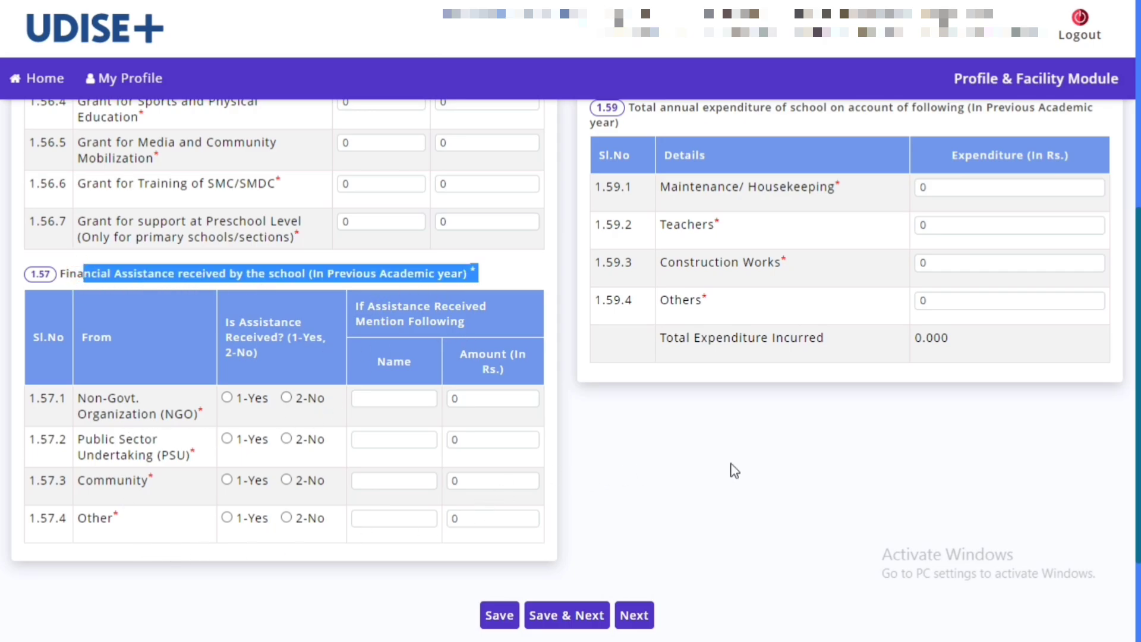
pyautogui.scroll(6, 2, 386)
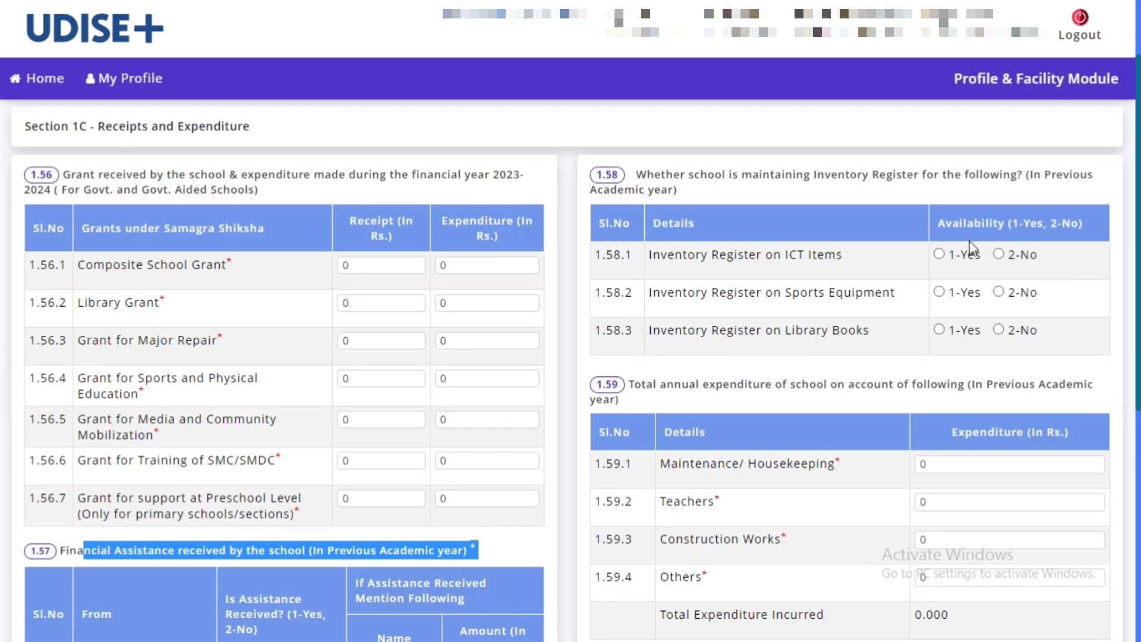
pyautogui.moveTo(661, 174); pyautogui.dragTo(1069, 173)
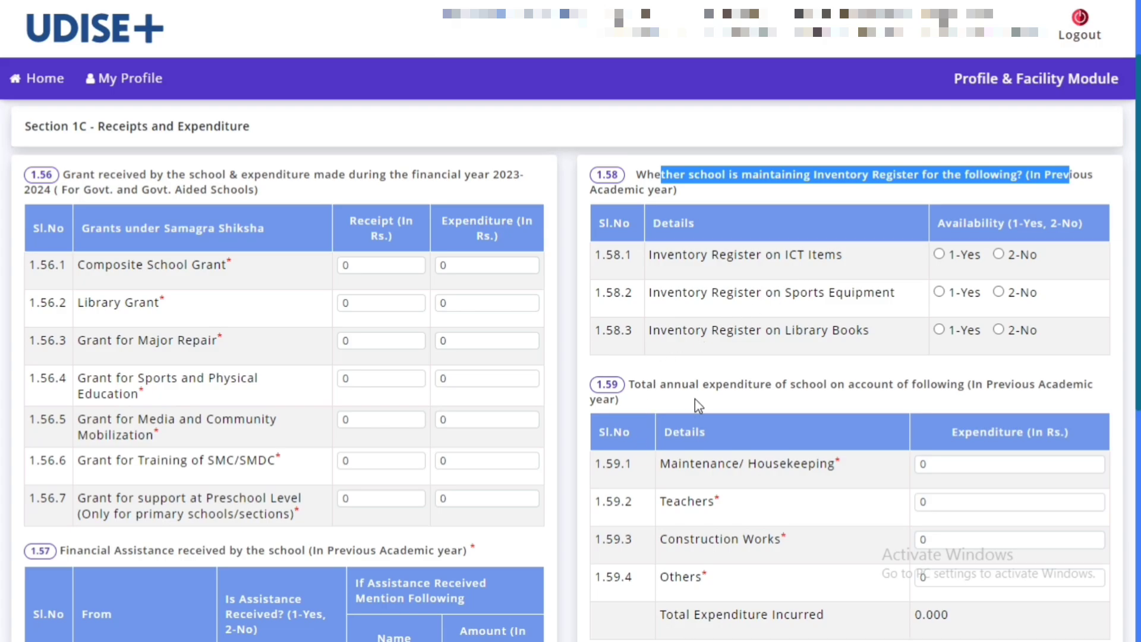
pyautogui.moveTo(647, 385); pyautogui.dragTo(1087, 388)
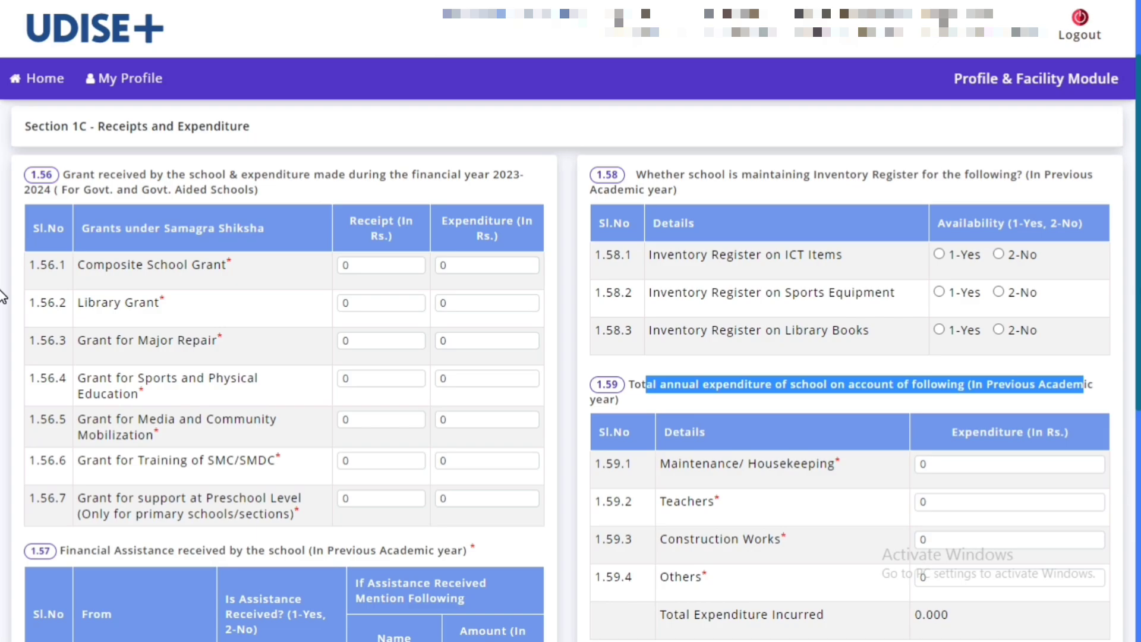
# Save the Section 1C Receipts and Expenditure form and proceed to Section 2 on physical facilities.
pyautogui.scroll(-6, 1, 295)
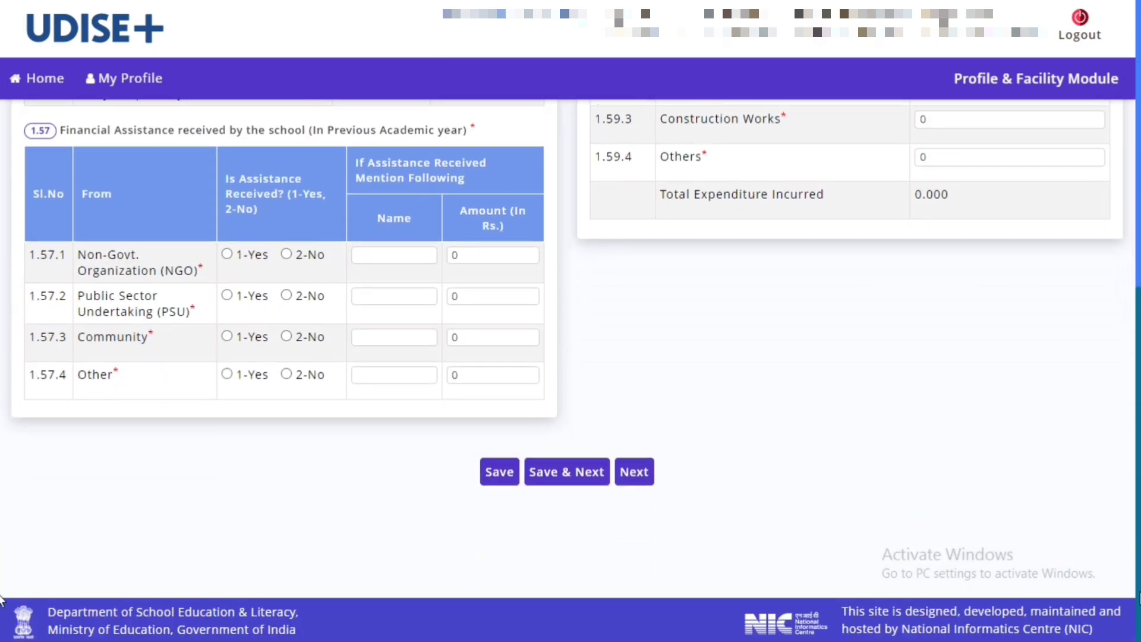
pyautogui.click(558, 476)
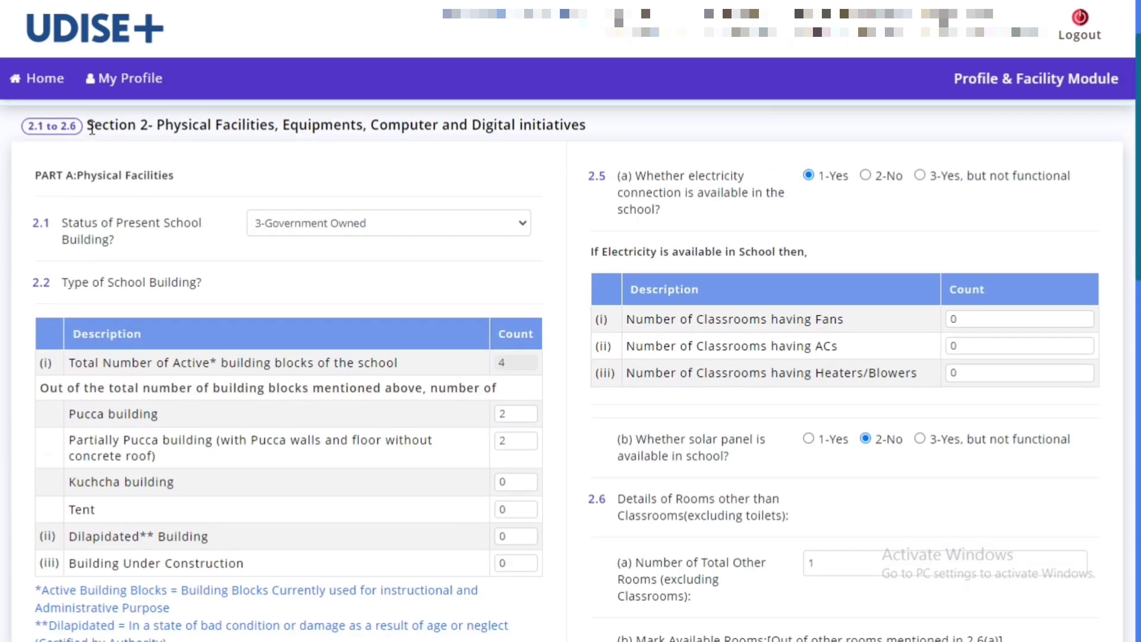
# Read the Section 2 heading and questions 2.1 and 2.2 on the status and type of school building.
pyautogui.moveTo(88, 125); pyautogui.dragTo(588, 129)
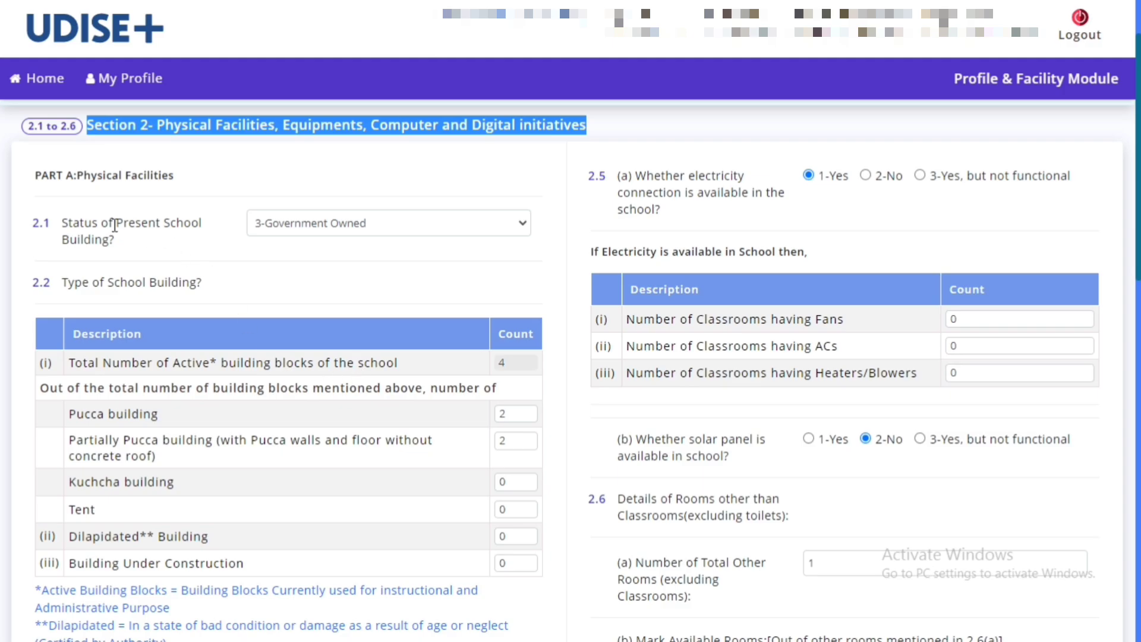
pyautogui.moveTo(67, 223); pyautogui.dragTo(186, 220)
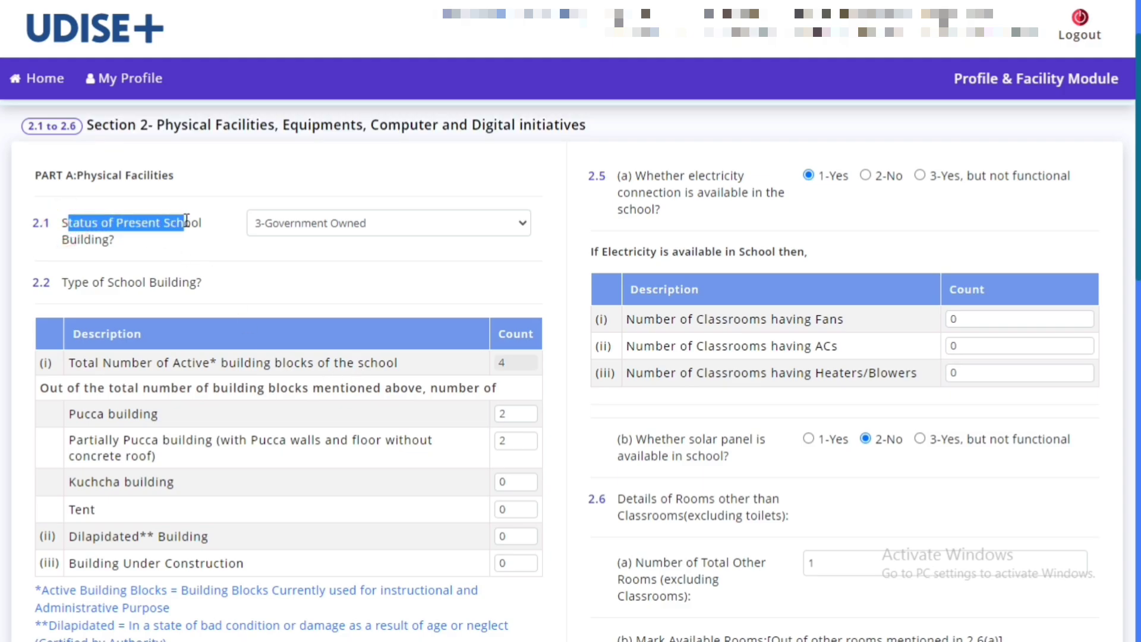
pyautogui.doubleClick(77, 241)
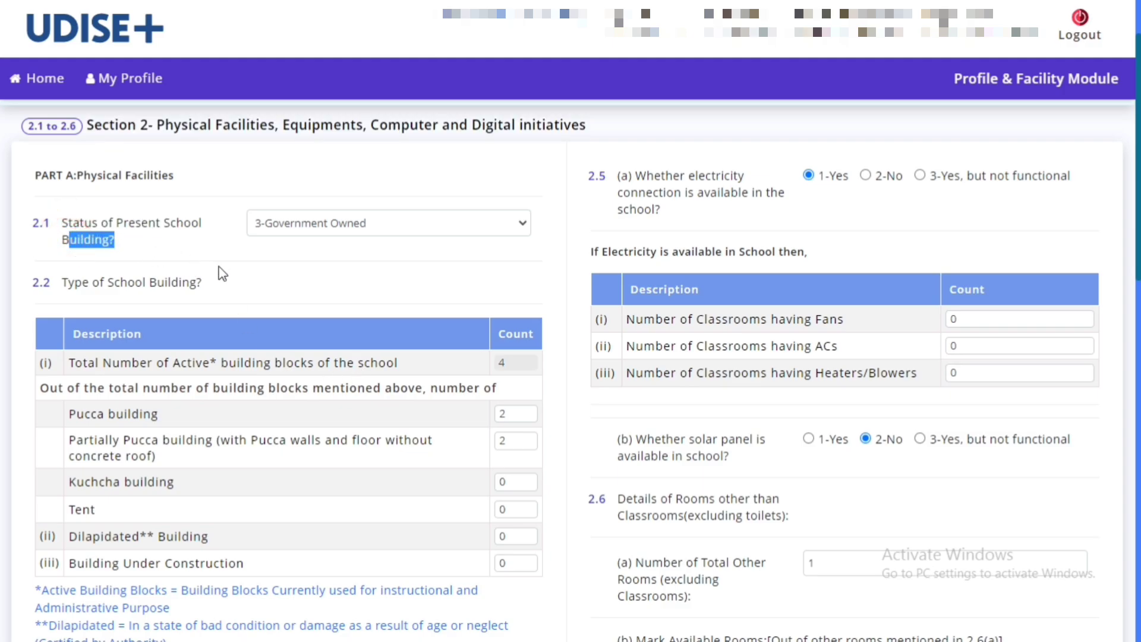
pyautogui.click(235, 275)
pyautogui.click(243, 270)
pyautogui.moveTo(72, 283); pyautogui.dragTo(192, 285)
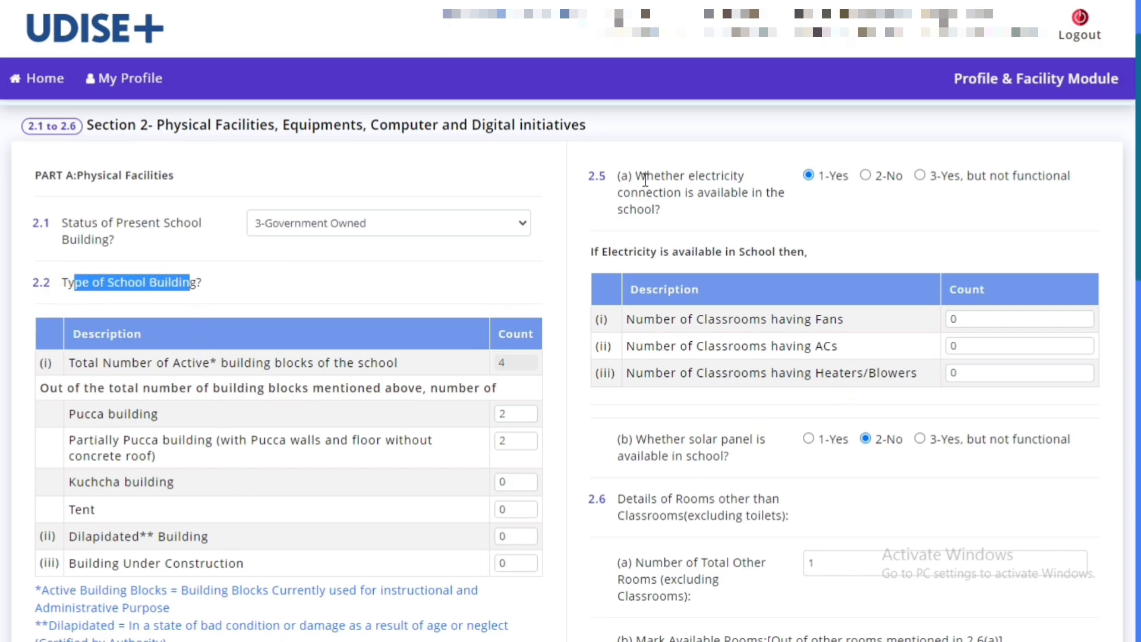
# Review question 2.5(a) on the electricity connection and the counts of classrooms having fans, ACs and heaters/blowers.
pyautogui.moveTo(649, 181); pyautogui.dragTo(773, 193)
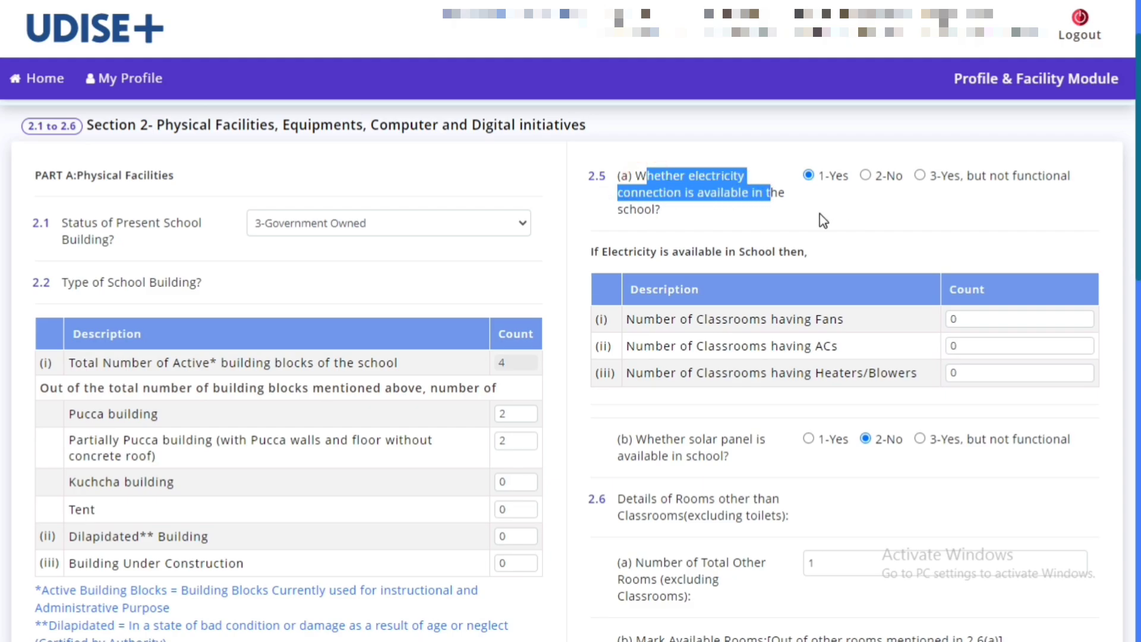
pyautogui.moveTo(594, 252); pyautogui.dragTo(805, 252)
pyautogui.moveTo(654, 319); pyautogui.dragTo(825, 322)
pyautogui.click(646, 353)
pyautogui.moveTo(647, 354); pyautogui.dragTo(834, 351)
pyautogui.moveTo(657, 374); pyautogui.dragTo(907, 378)
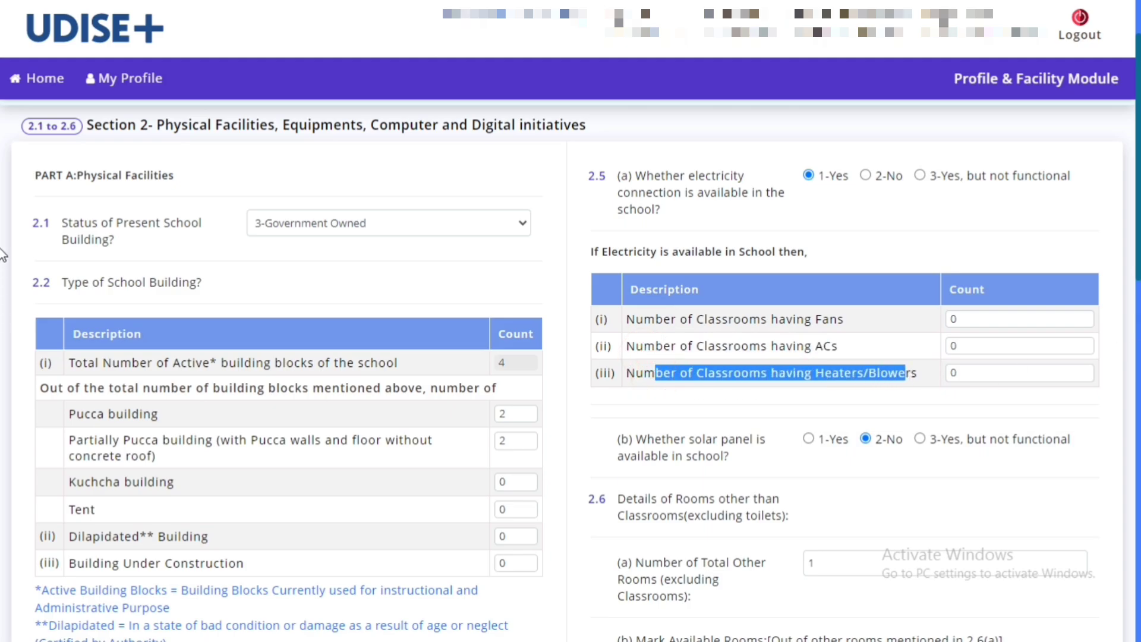
# Review question 2.3 on the boundary wall type and question 2.6 on rooms other than classrooms, including the available rooms list.
pyautogui.scroll(-3, 2, 267)
pyautogui.scroll(-2, 2, 315)
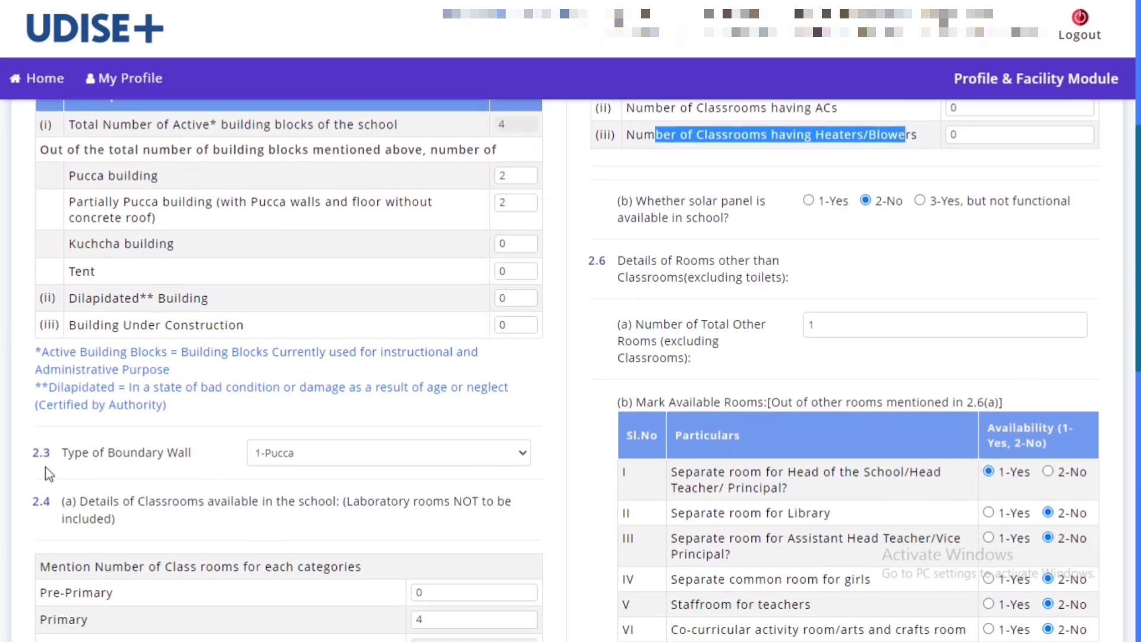
pyautogui.moveTo(34, 453); pyautogui.dragTo(177, 454)
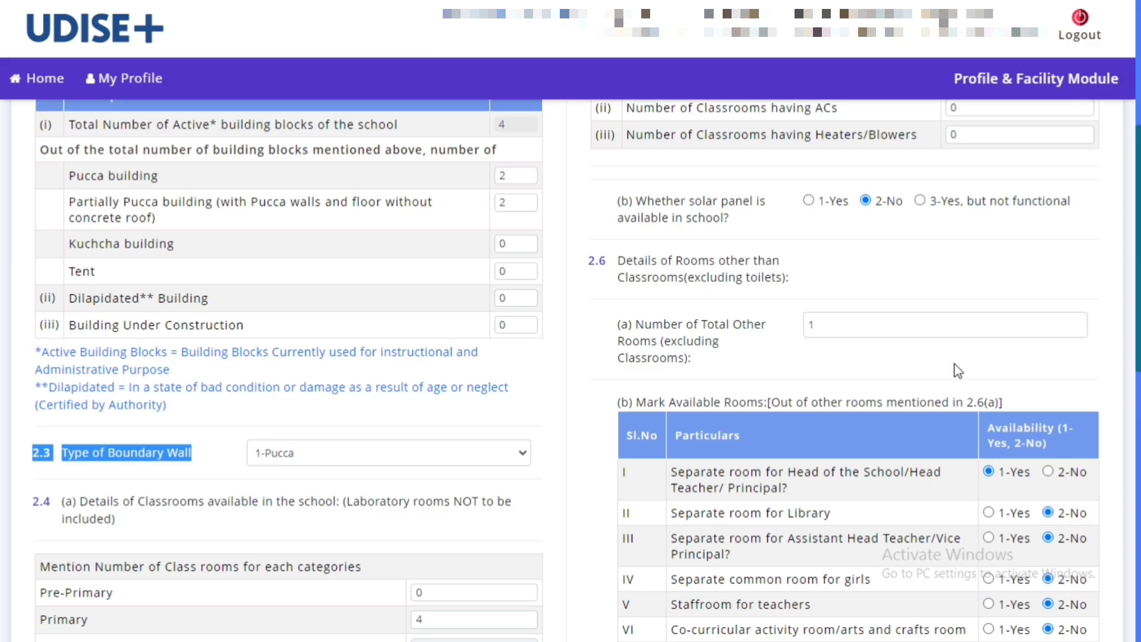
pyautogui.scroll(-3, 3, 297)
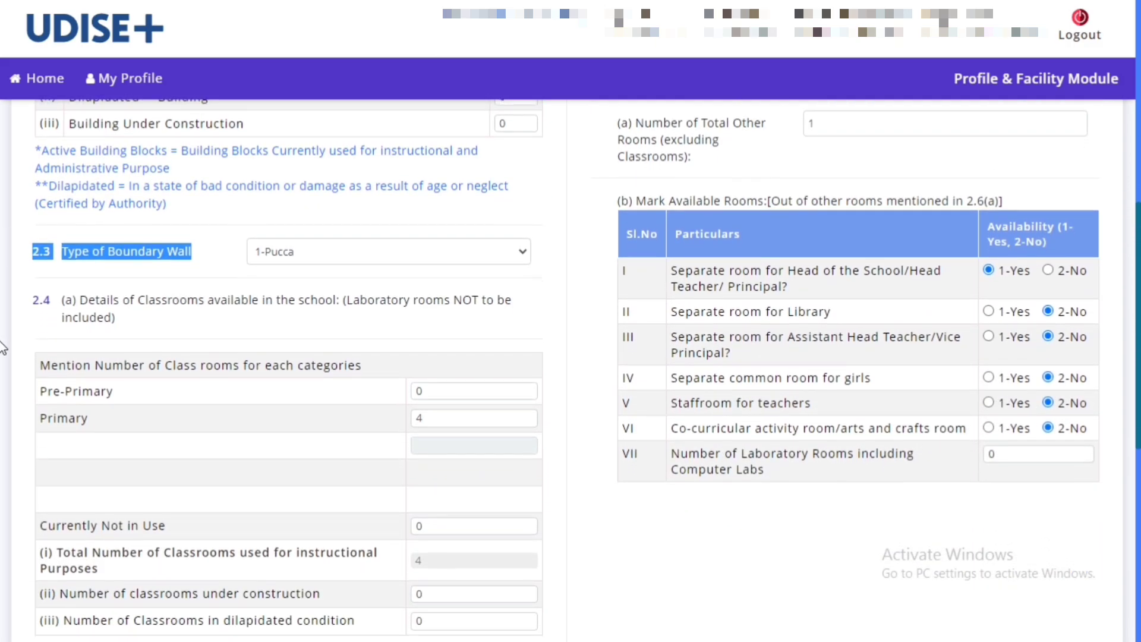
pyautogui.scroll(-2, 2, 351)
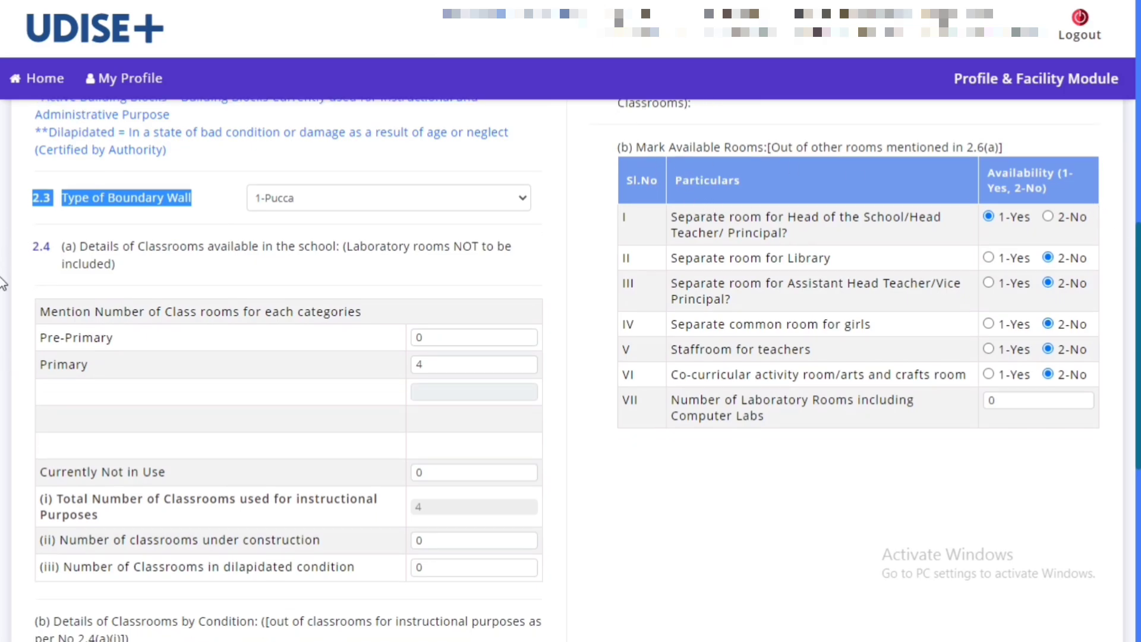
pyautogui.scroll(1, 1135, 256)
pyautogui.scroll(2, 1136, 256)
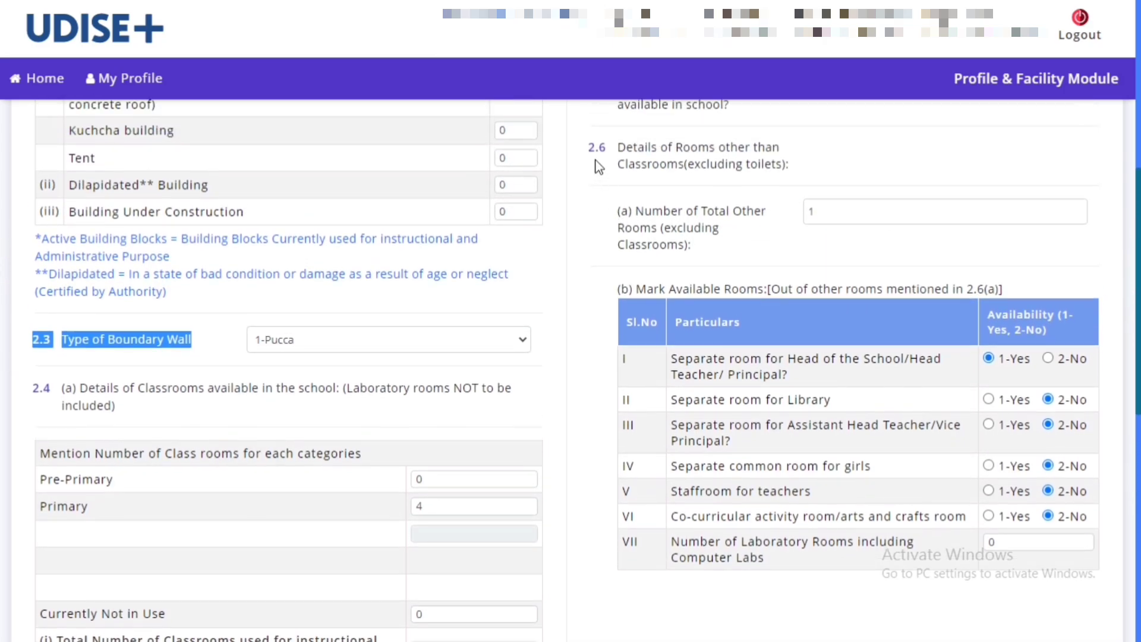
pyautogui.click(647, 292)
pyautogui.moveTo(647, 293); pyautogui.dragTo(758, 292)
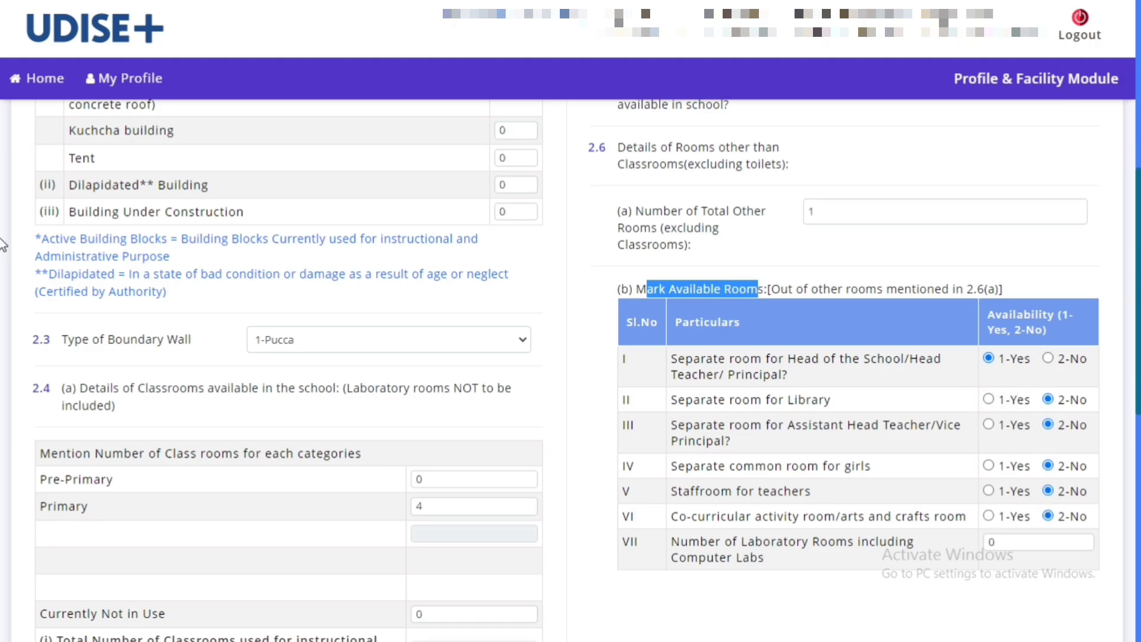
# Review question 2.4(a) on classrooms available per category, under construction and in dilapidated condition.
pyautogui.scroll(-5, 3, 247)
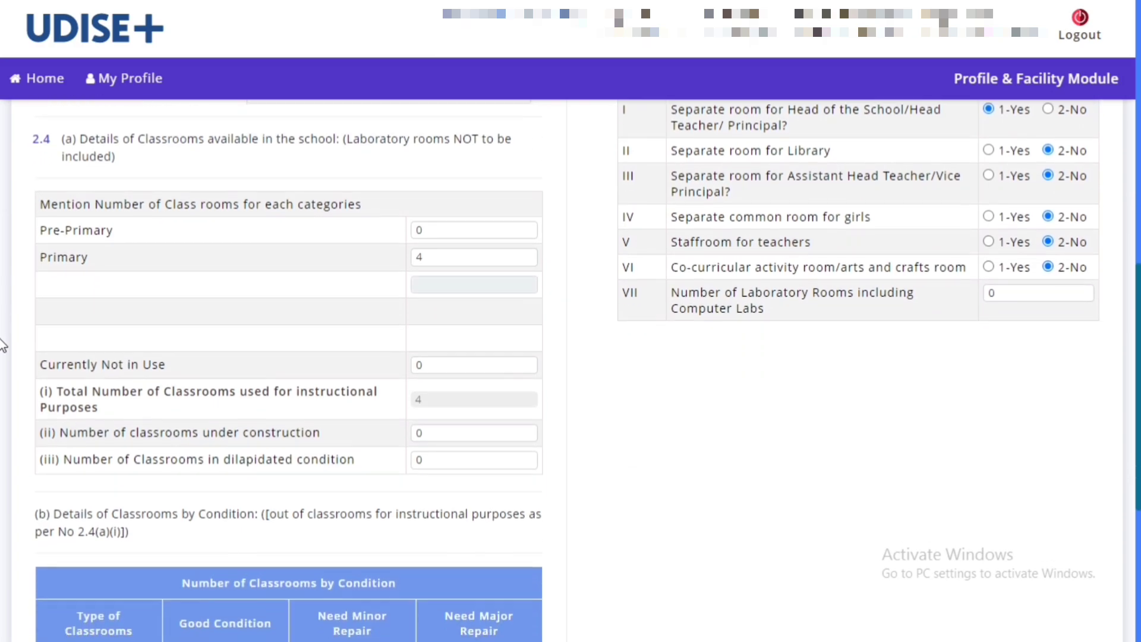
pyautogui.scroll(-2, 3, 369)
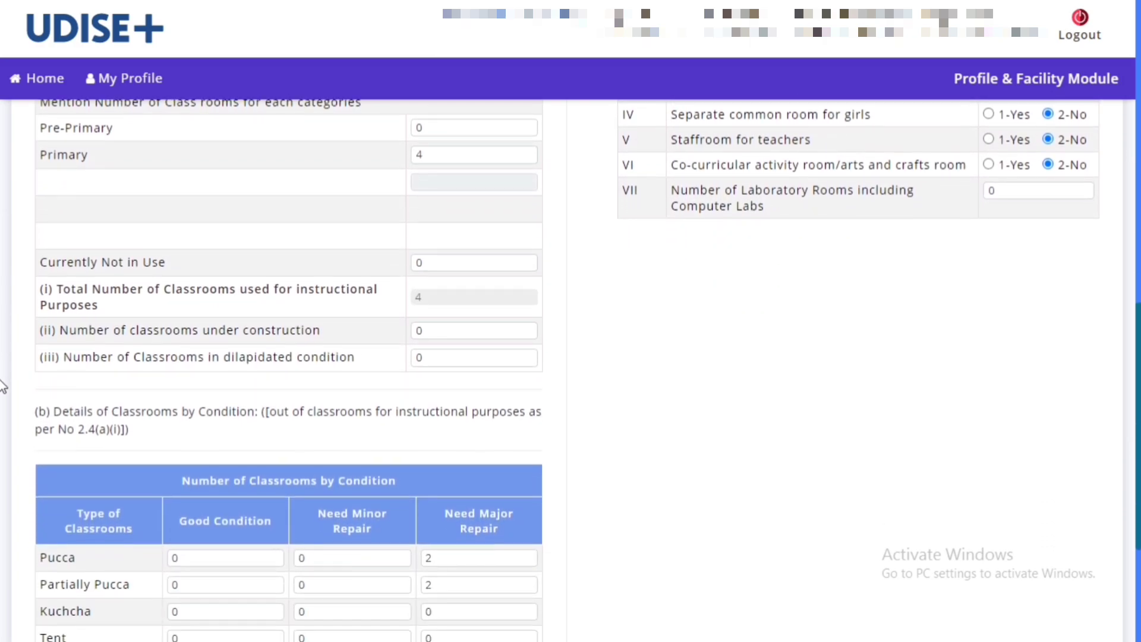
pyautogui.scroll(-3, 3, 392)
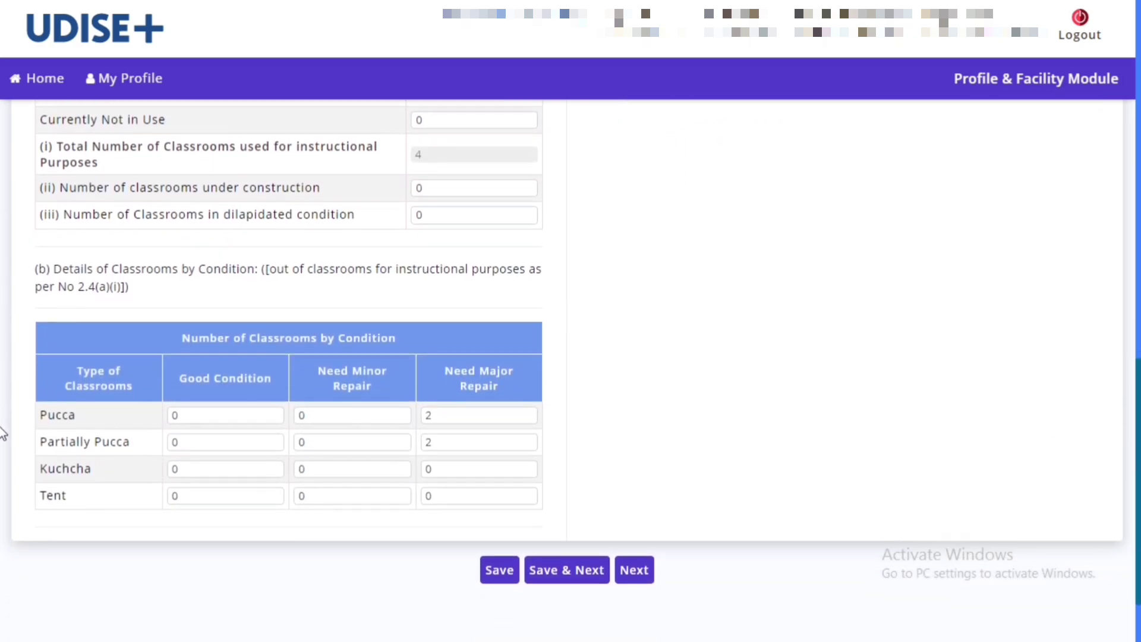
pyautogui.moveTo(1138, 393); pyautogui.dragTo(1138, 360)
pyautogui.scroll(3, 3, 303)
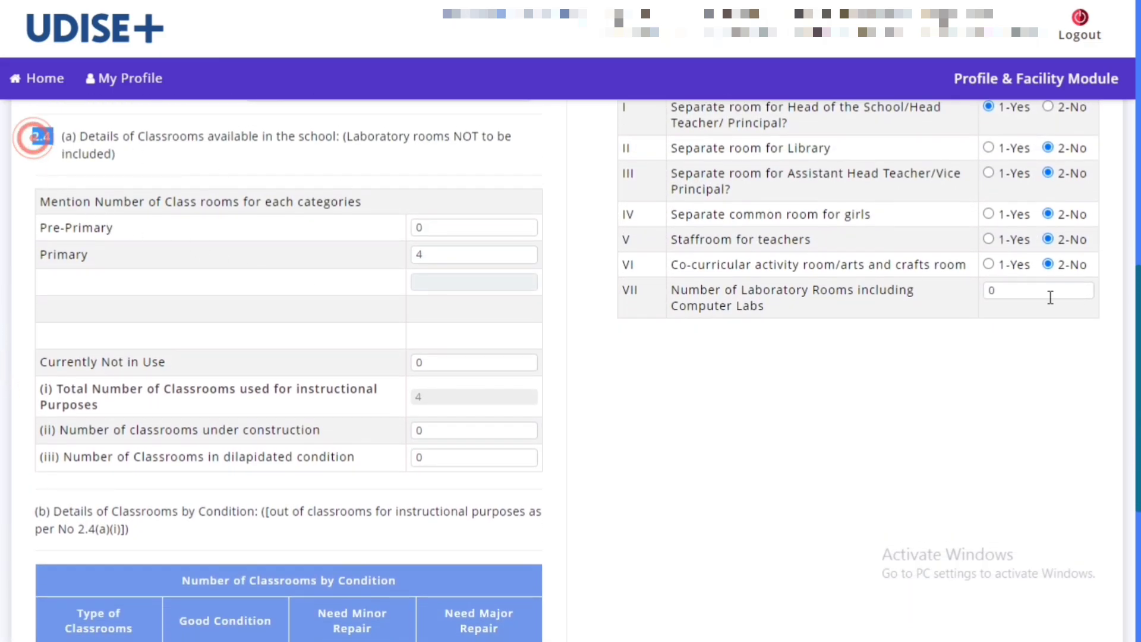
pyautogui.scroll(-3, 3, 414)
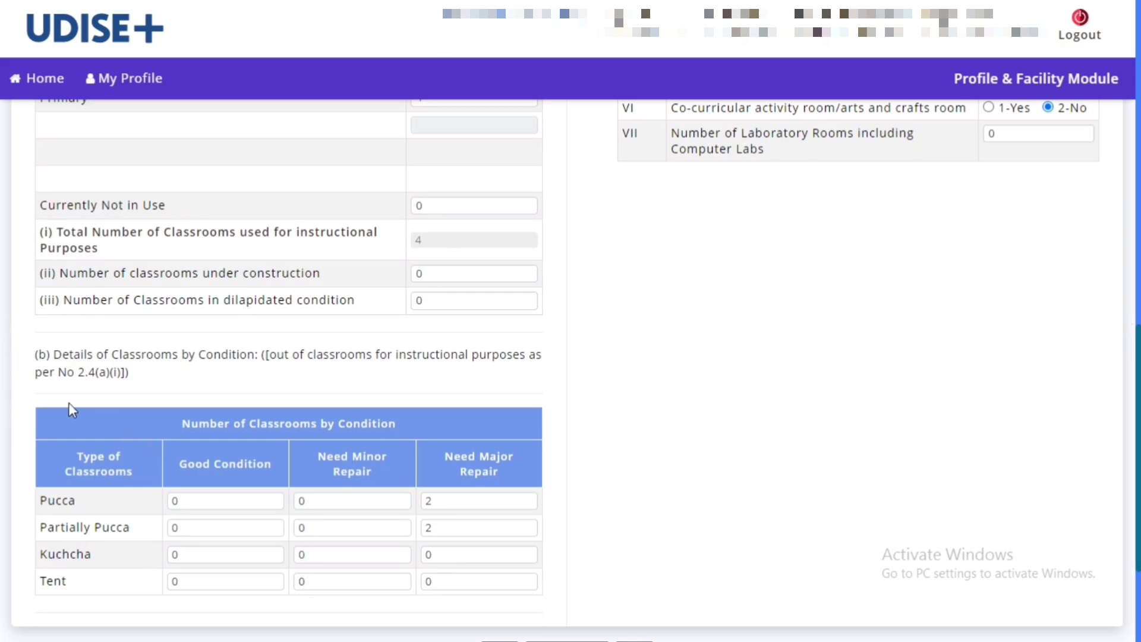
# Examine the 2.4(b) classrooms by condition table, covering classroom types, good condition, minor repair and major repair.
pyautogui.moveTo(81, 354); pyautogui.dragTo(250, 360)
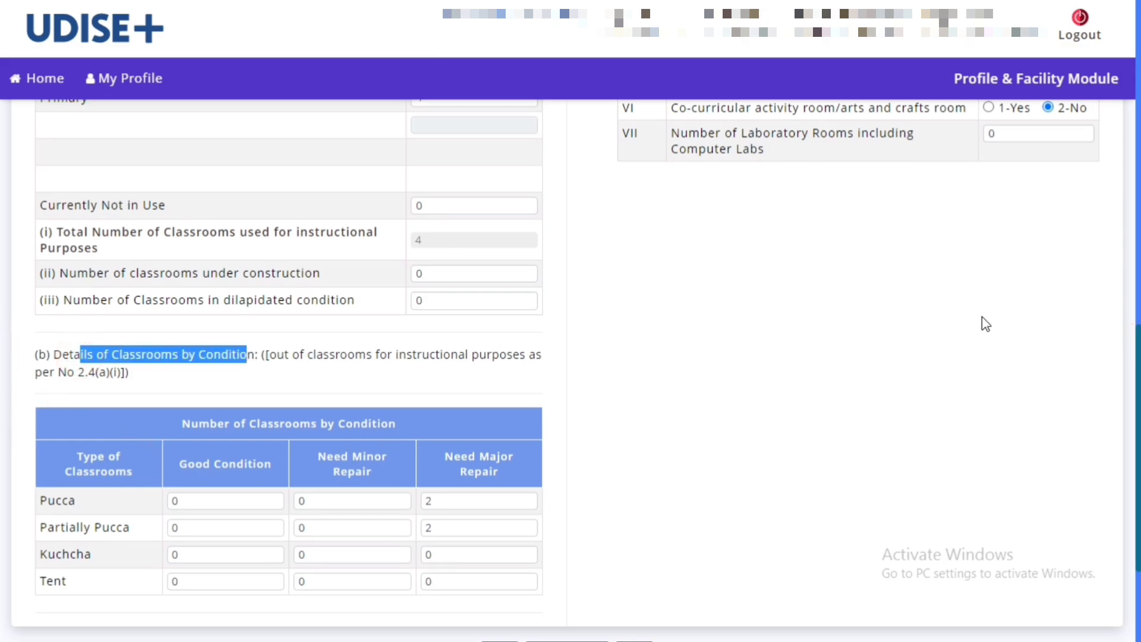
pyautogui.scroll(-2, 3, 378)
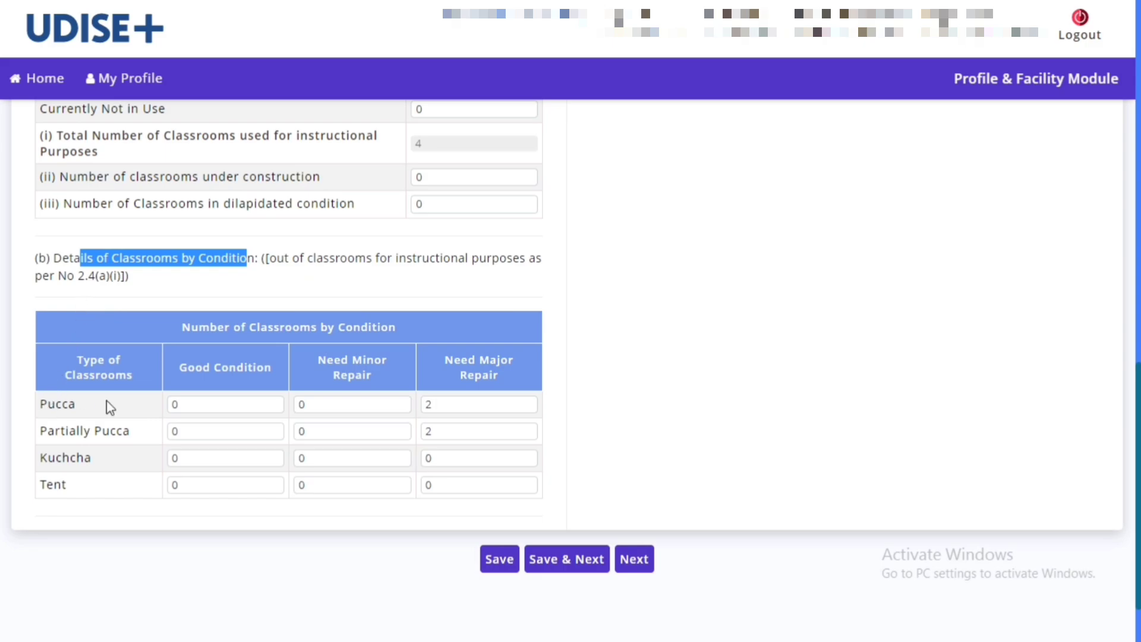
pyautogui.moveTo(191, 332); pyautogui.dragTo(380, 329)
pyautogui.moveTo(77, 360); pyautogui.dragTo(391, 379)
pyautogui.click(186, 369)
pyautogui.moveTo(463, 360); pyautogui.dragTo(496, 374)
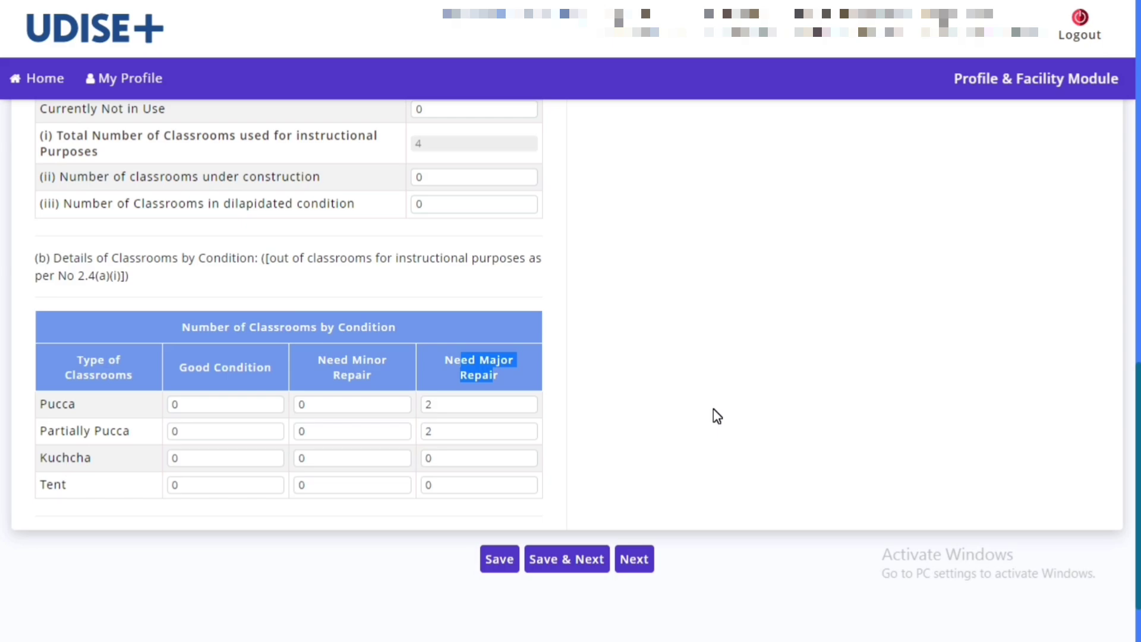
# Save the Section 2 questions 2.1 to 2.6 and proceed to the Toilet Facility form.
pyautogui.click(565, 570)
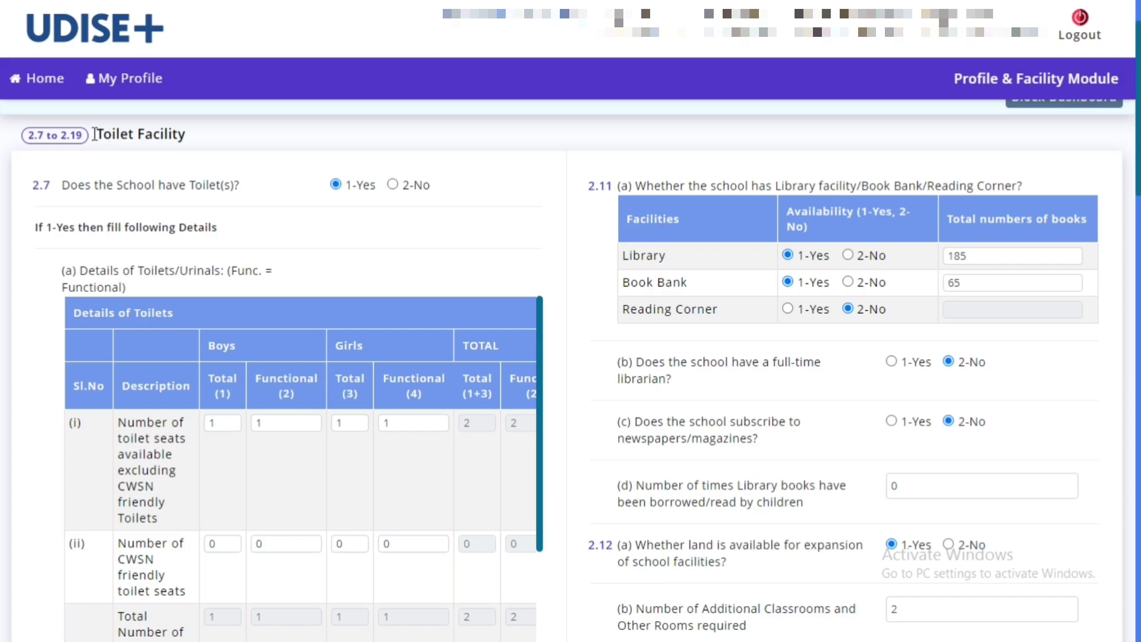
# Review question 2.7 on toilets, covering the toilet and urinal details table and part (c) on hand washing with soap near the toilets.
pyautogui.moveTo(99, 134); pyautogui.dragTo(185, 135)
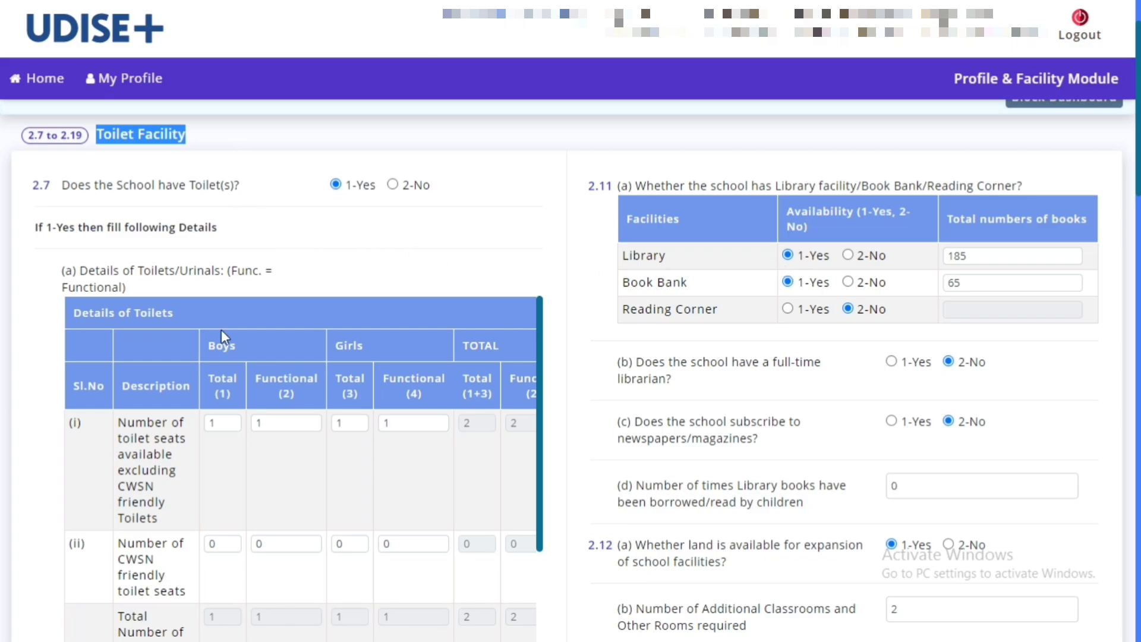
pyautogui.moveTo(71, 189); pyautogui.dragTo(229, 185)
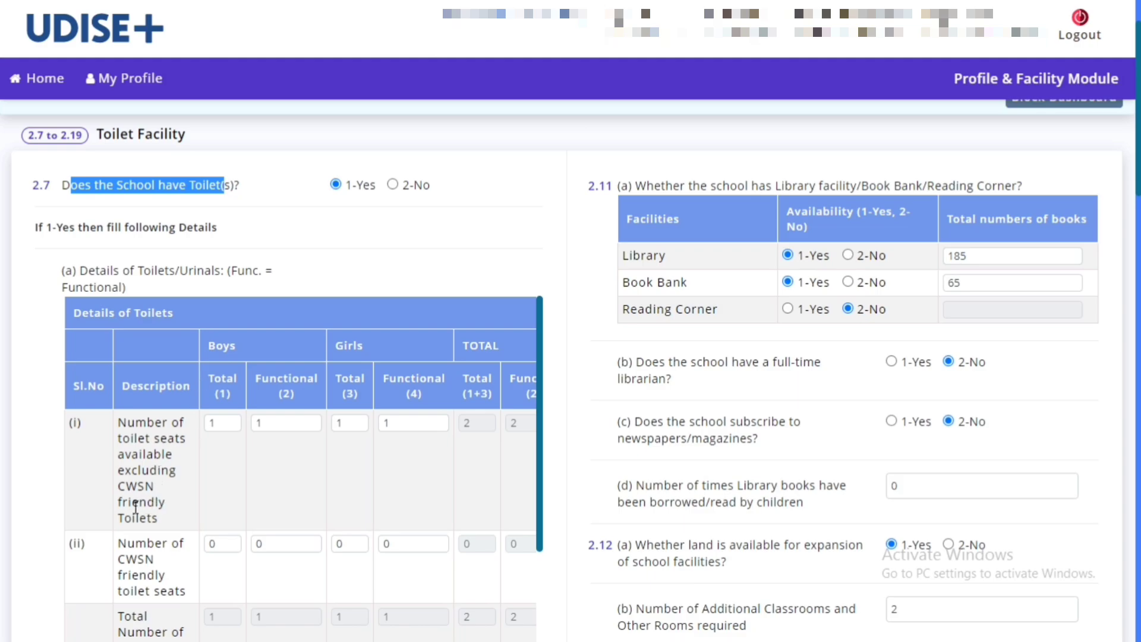
pyautogui.moveTo(101, 271); pyautogui.dragTo(257, 273)
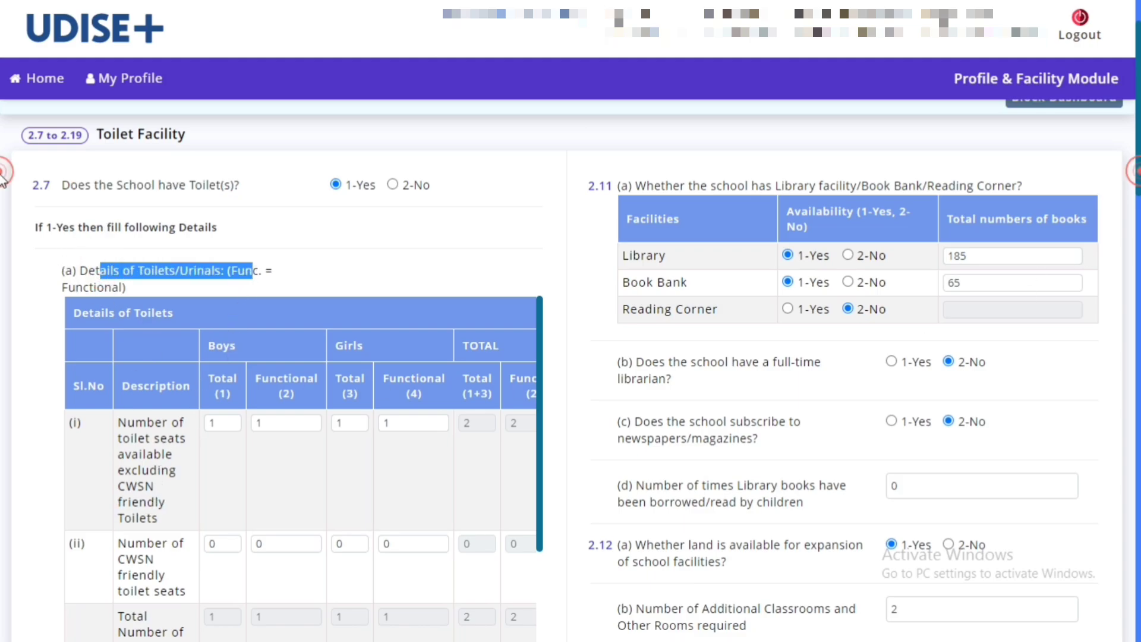
pyautogui.scroll(-10, 3, 179)
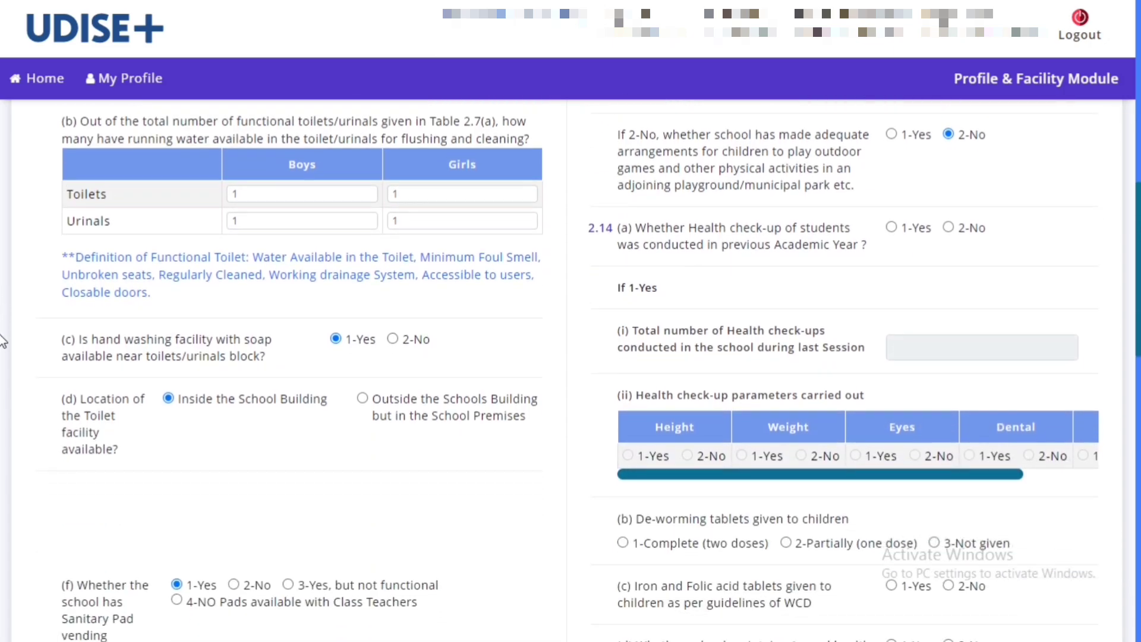
pyautogui.scroll(-2, 3, 341)
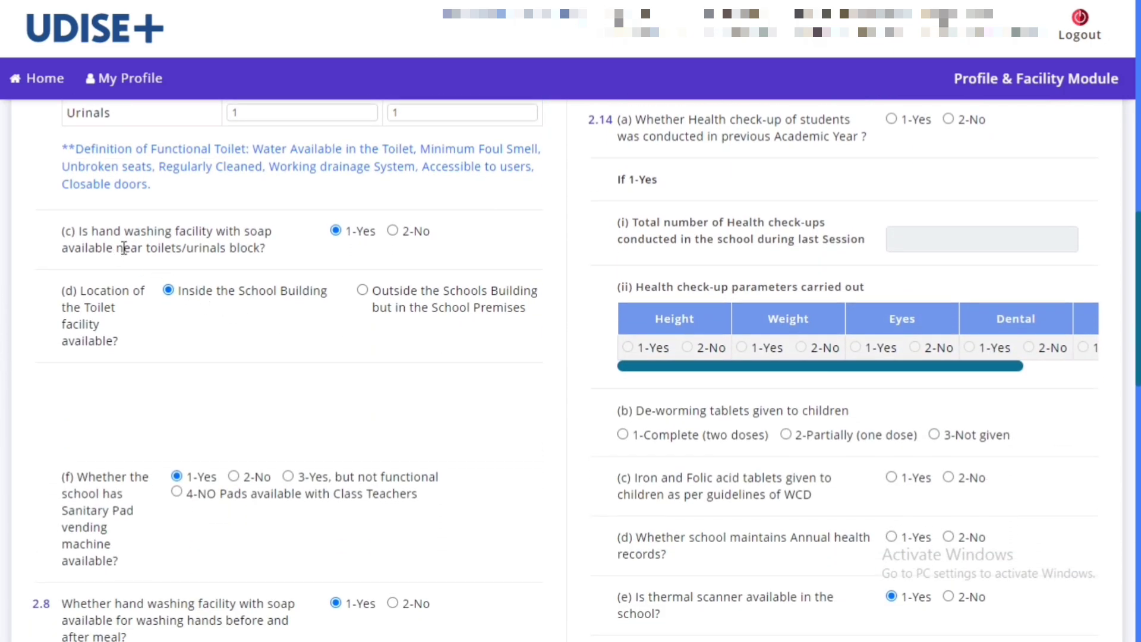
pyautogui.moveTo(87, 231); pyautogui.dragTo(260, 245)
pyautogui.click(214, 205)
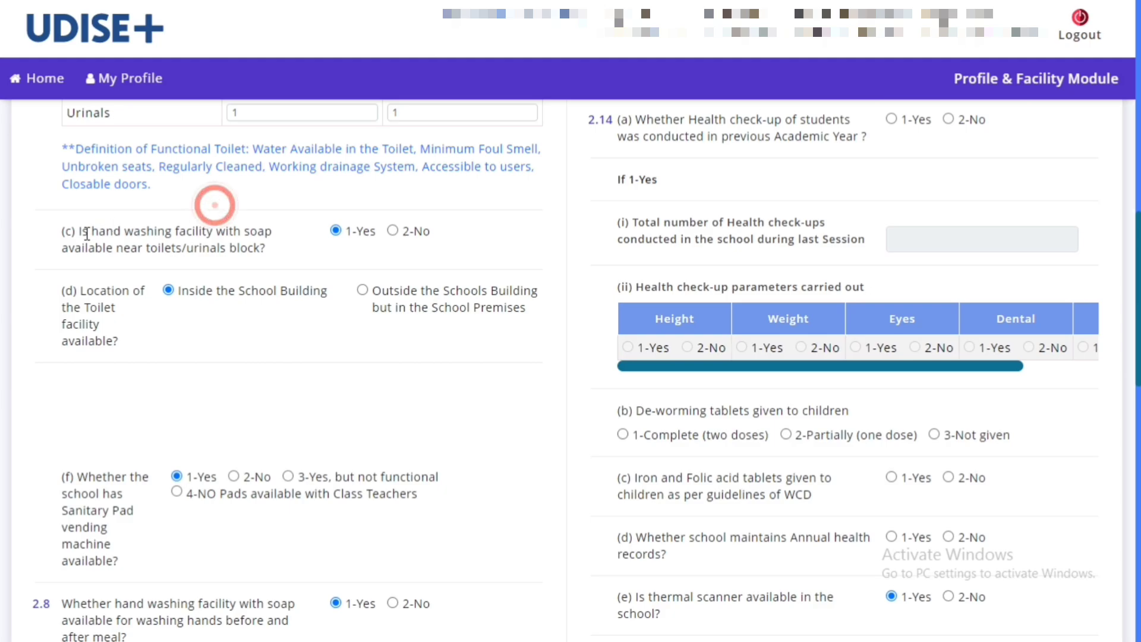
pyautogui.moveTo(83, 230); pyautogui.dragTo(252, 238)
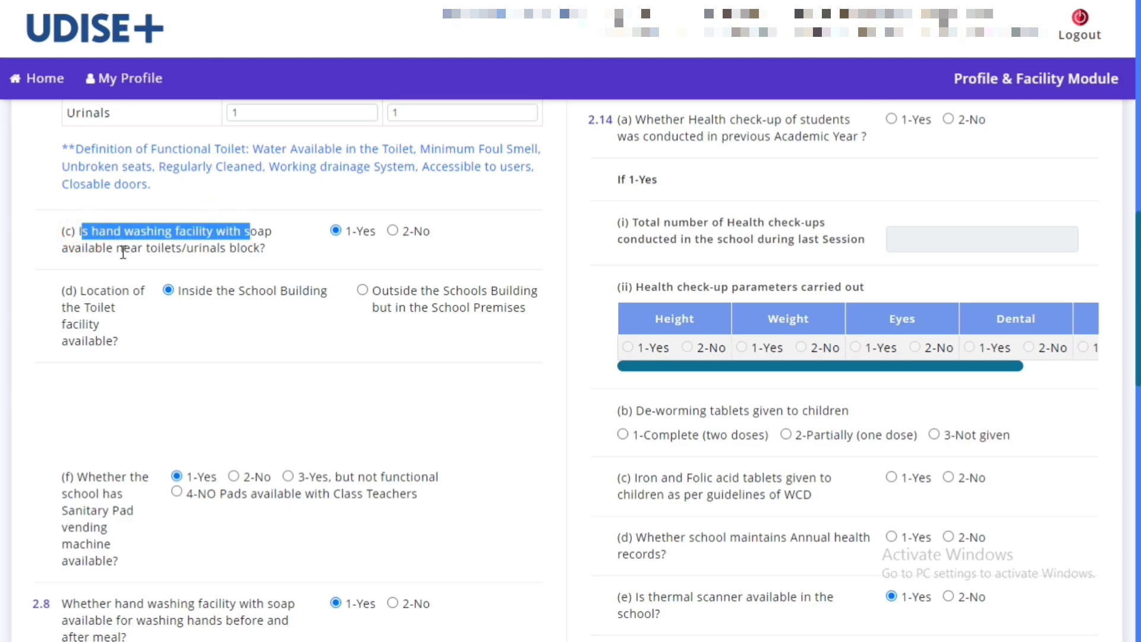
pyautogui.moveTo(75, 249); pyautogui.dragTo(263, 250)
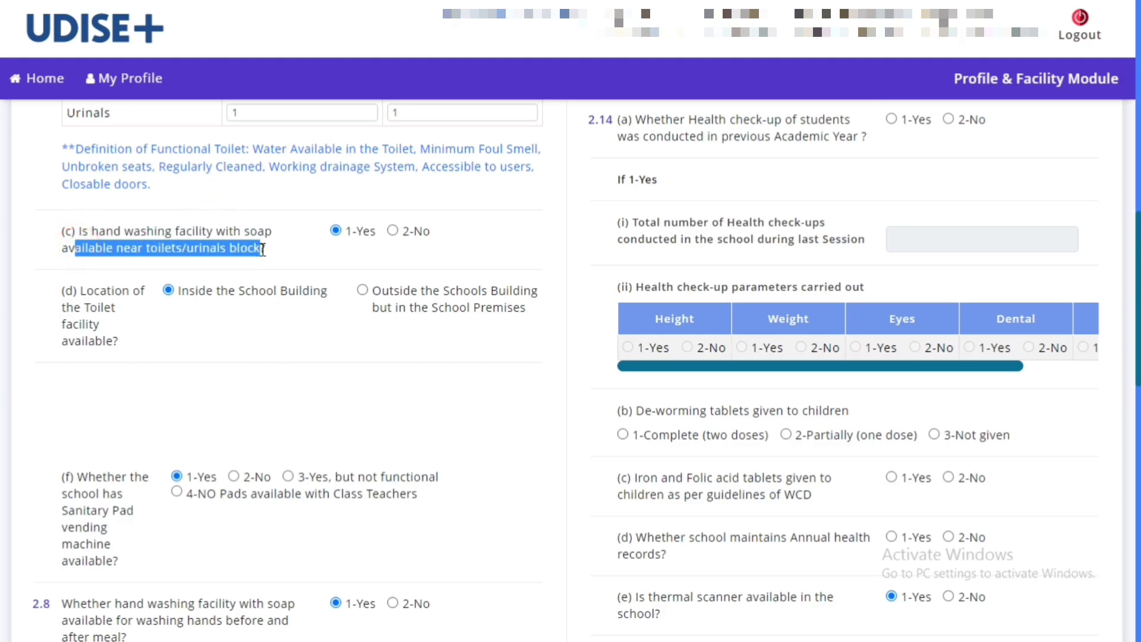
# Review question 2.8 on hand washing before and after meals, question 2.9 on drinking water sources and question 2.10 on rain water harvesting.
pyautogui.scroll(-4, 4, 247)
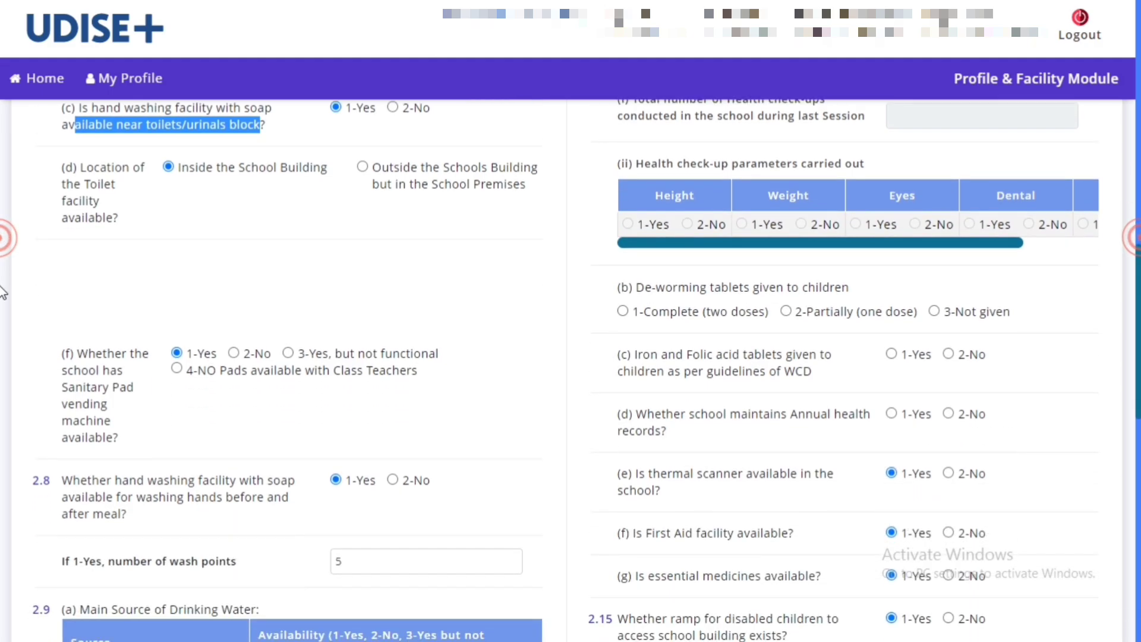
pyautogui.scroll(-2, 4, 328)
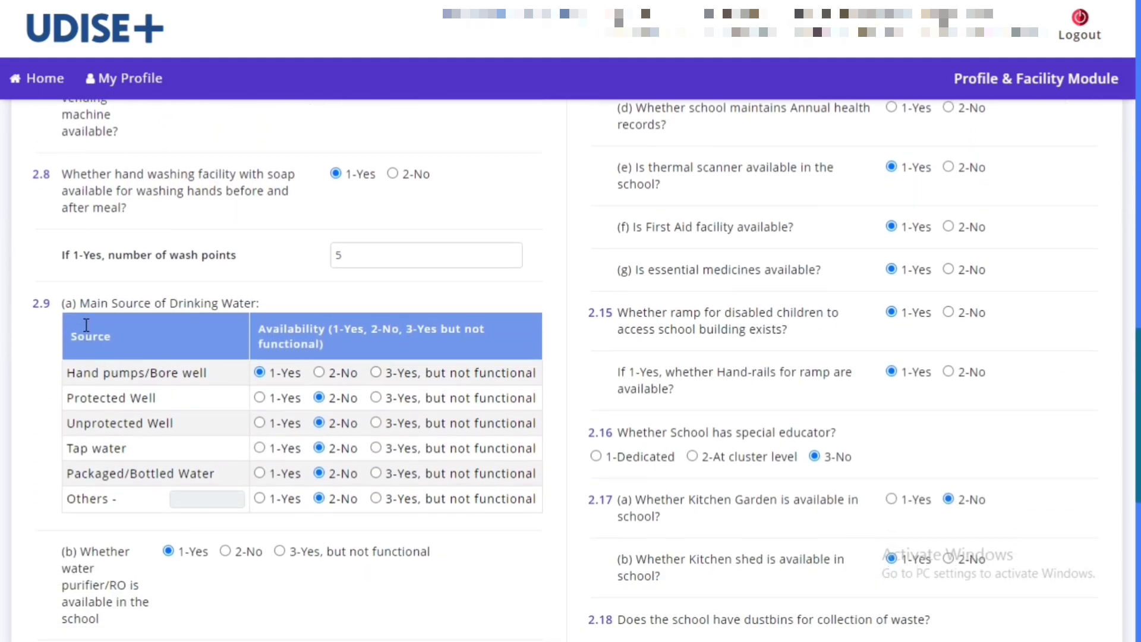
pyautogui.moveTo(91, 305); pyautogui.dragTo(251, 304)
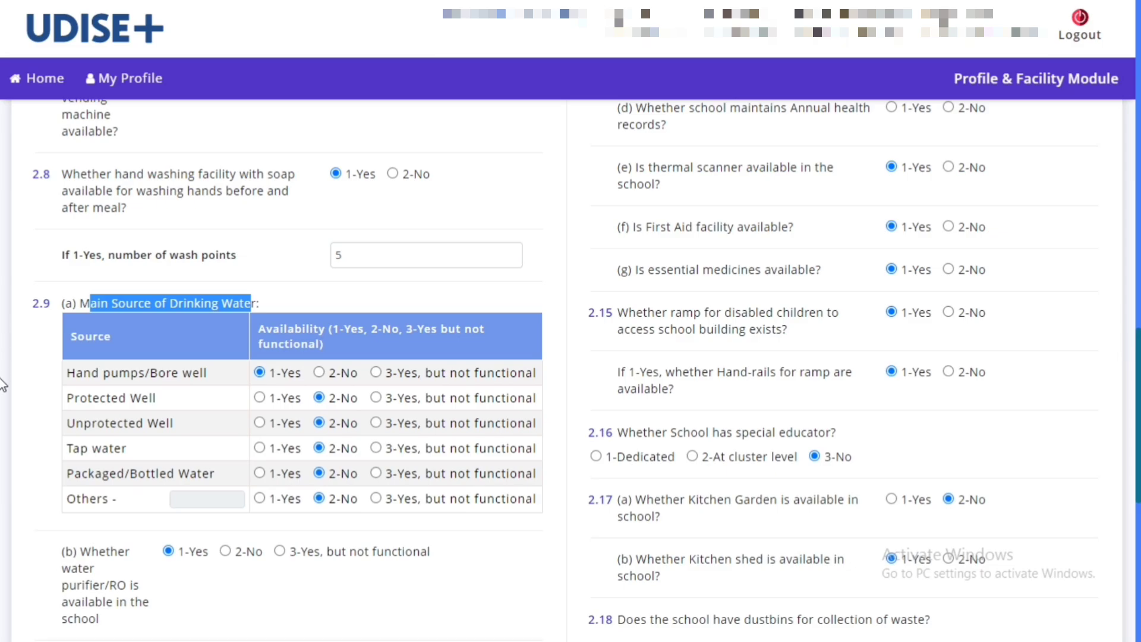
pyautogui.scroll(-2, 3, 385)
pyautogui.scroll(-3, 3, 427)
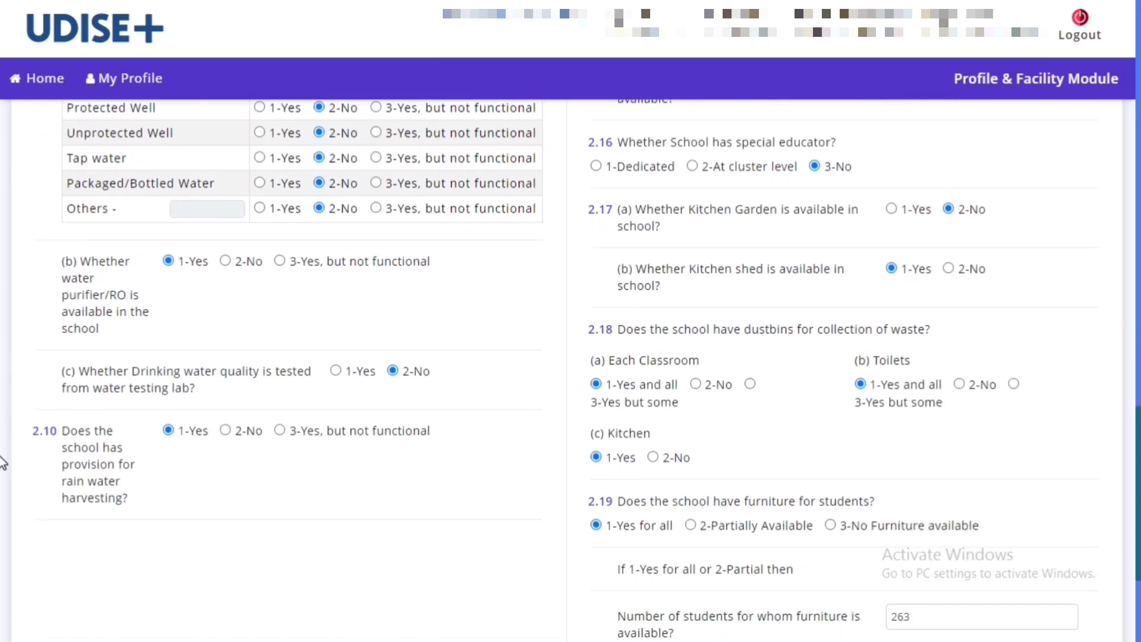
# Review question 2.11 on library, book bank and reading corner, question 2.12 on land for expansion and question 2.13 on the playground.
pyautogui.scroll(14, 3, 462)
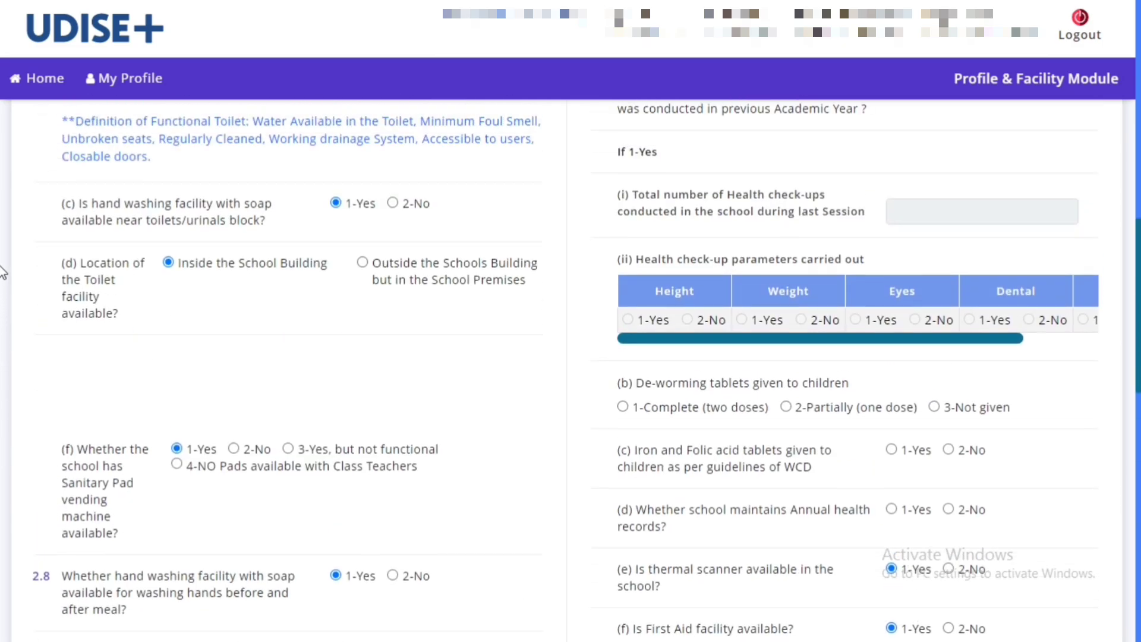
pyautogui.scroll(6, 3, 236)
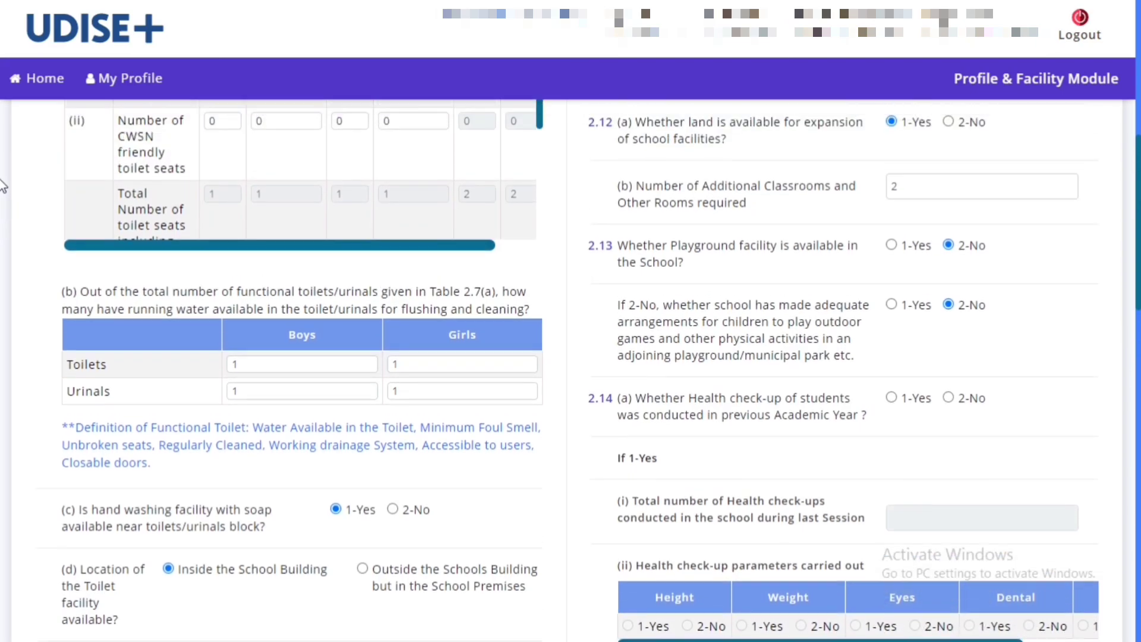
pyautogui.scroll(3, 2, 136)
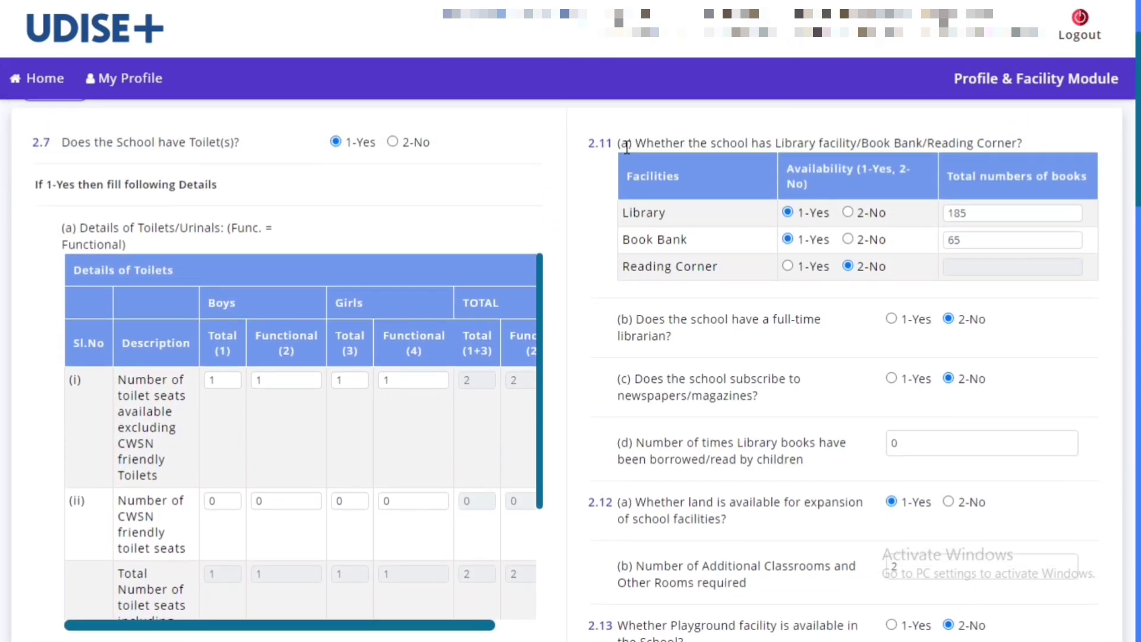
pyautogui.moveTo(626, 145); pyautogui.dragTo(1014, 145)
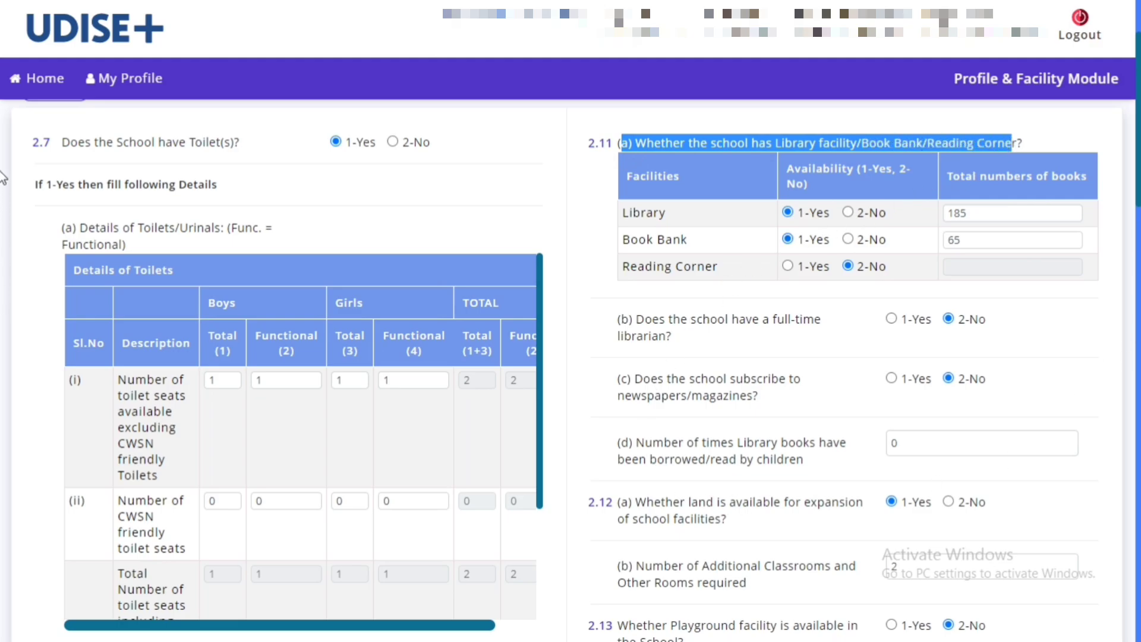
pyautogui.scroll(-2, 3, 178)
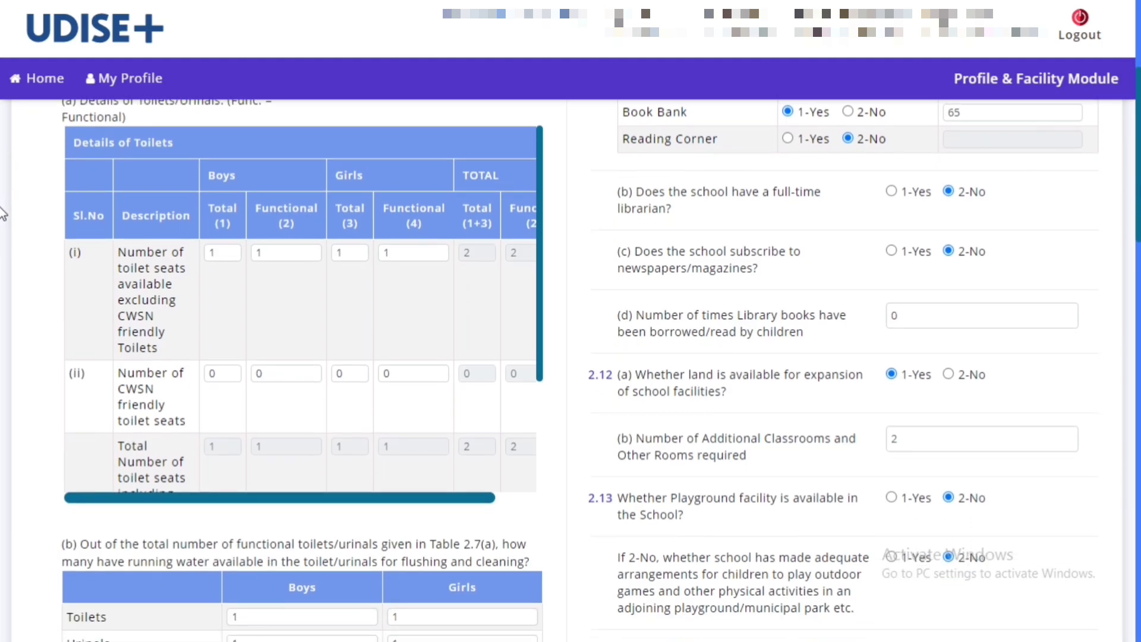
pyautogui.scroll(-3, 3, 214)
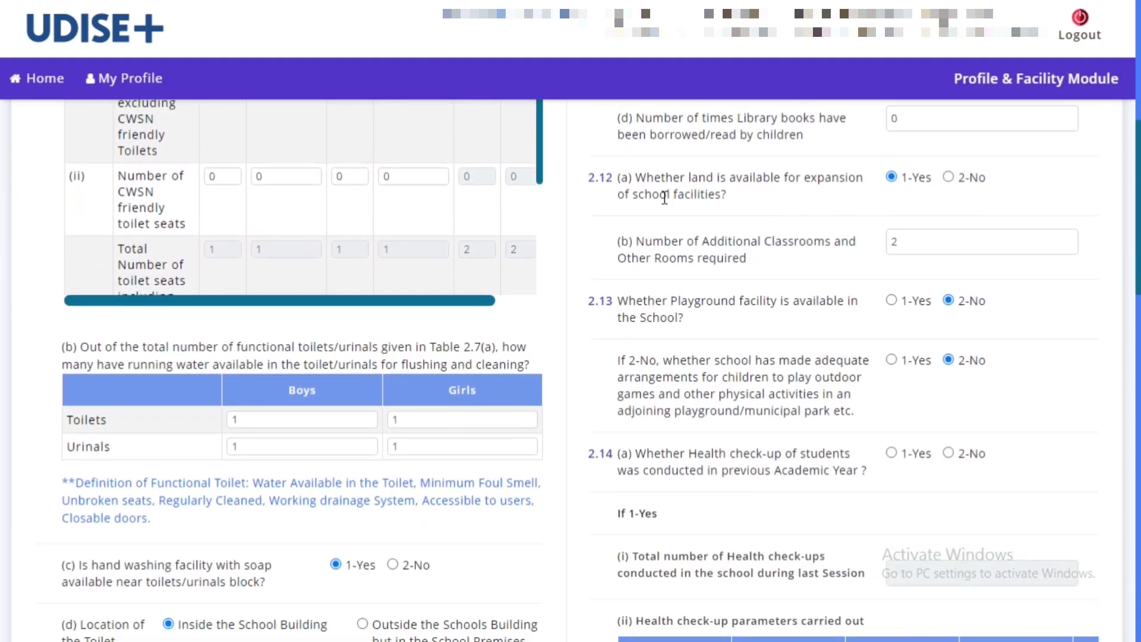
pyautogui.moveTo(651, 184); pyautogui.dragTo(793, 194)
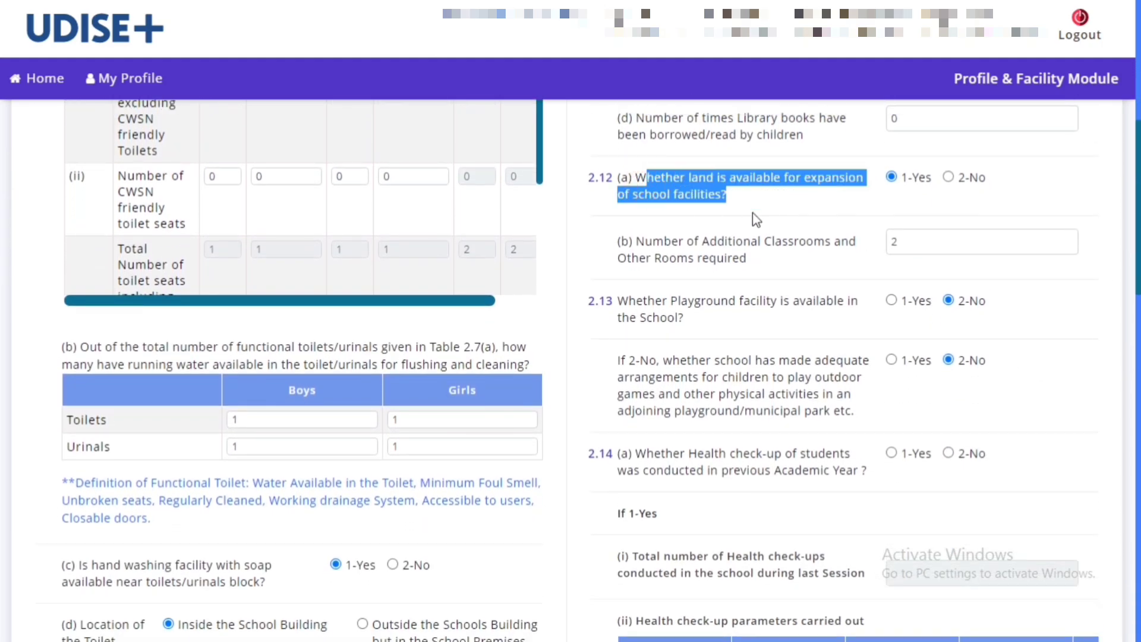
pyautogui.scroll(-3, 3, 244)
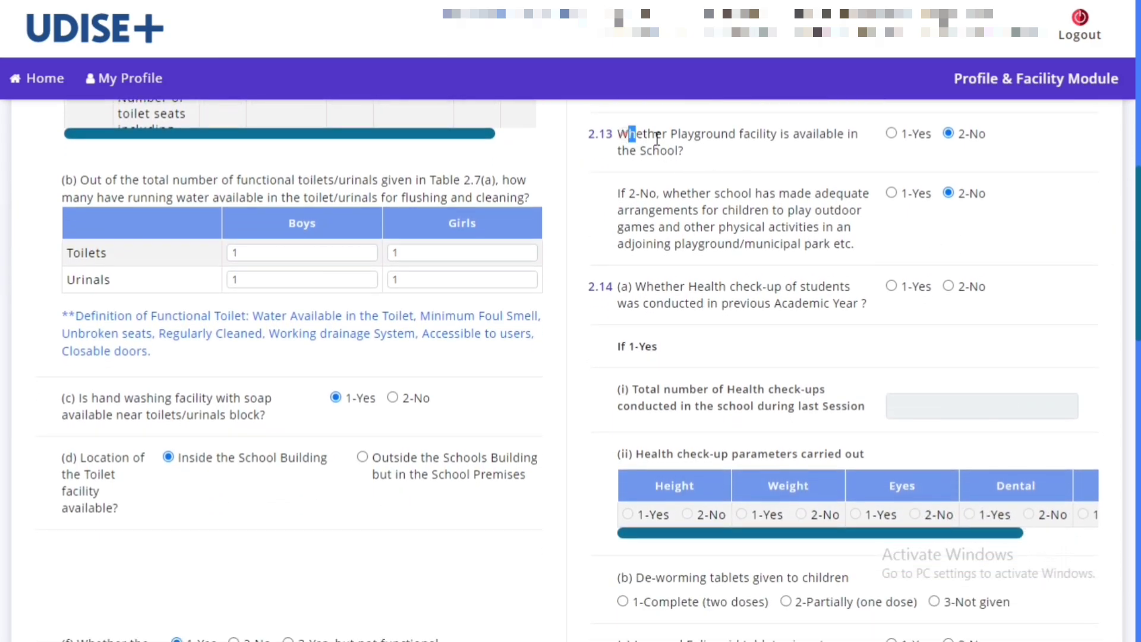
pyautogui.moveTo(628, 136); pyautogui.dragTo(787, 152)
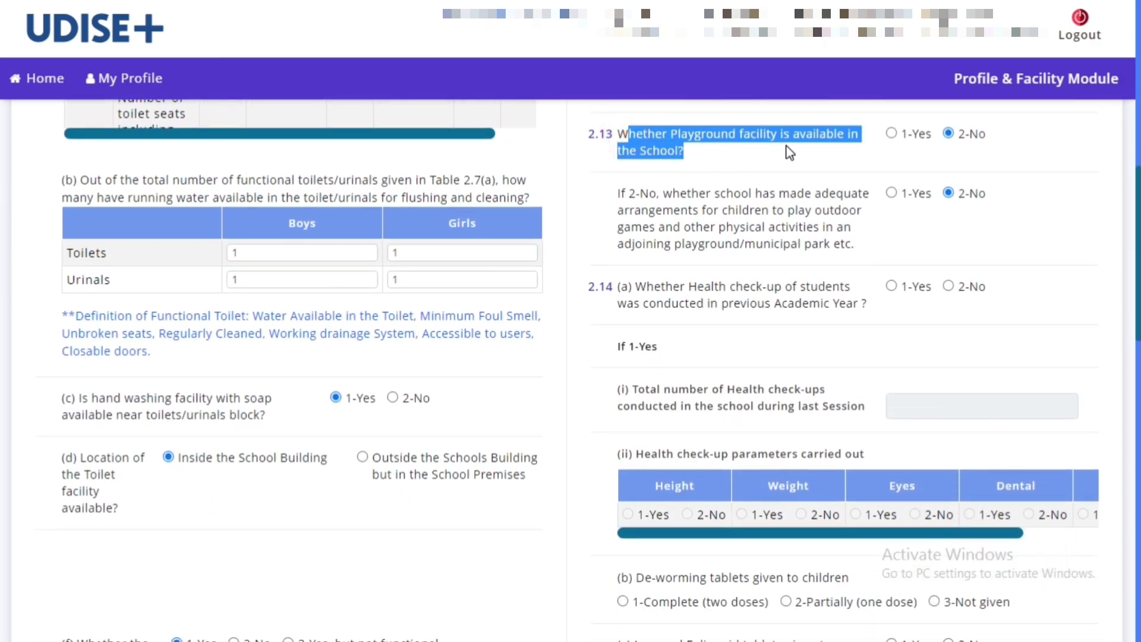
# Answer 1-Yes to question 2.14(a) on student health check-ups in the previous academic year and review follow-up items (i) and (ii).
pyautogui.scroll(-4, 3, 256)
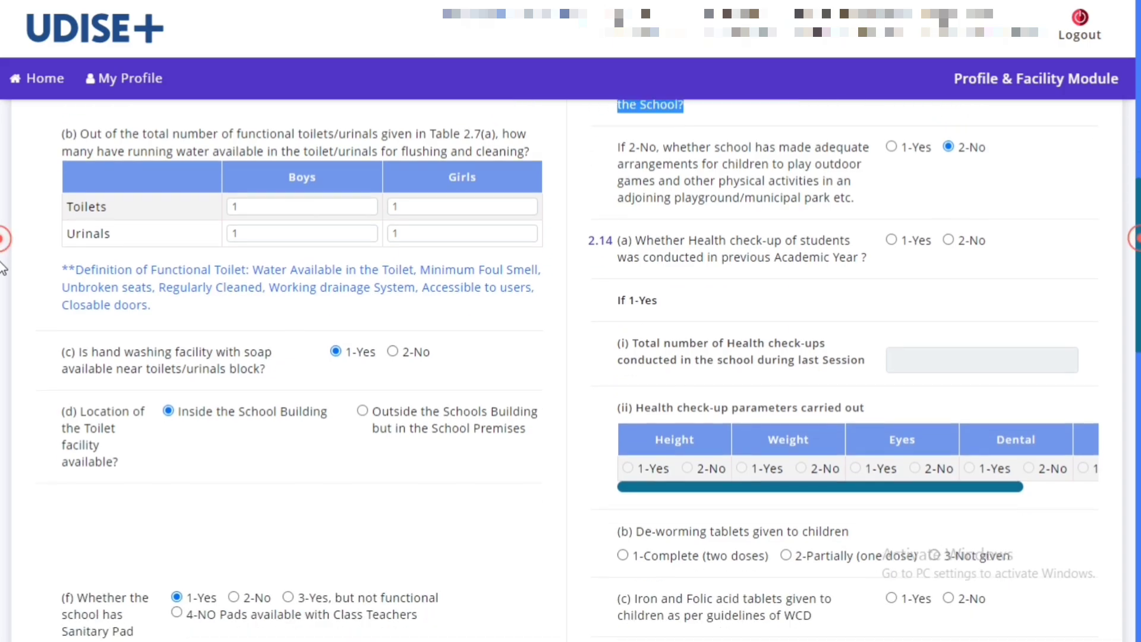
pyautogui.scroll(2, 3, 303)
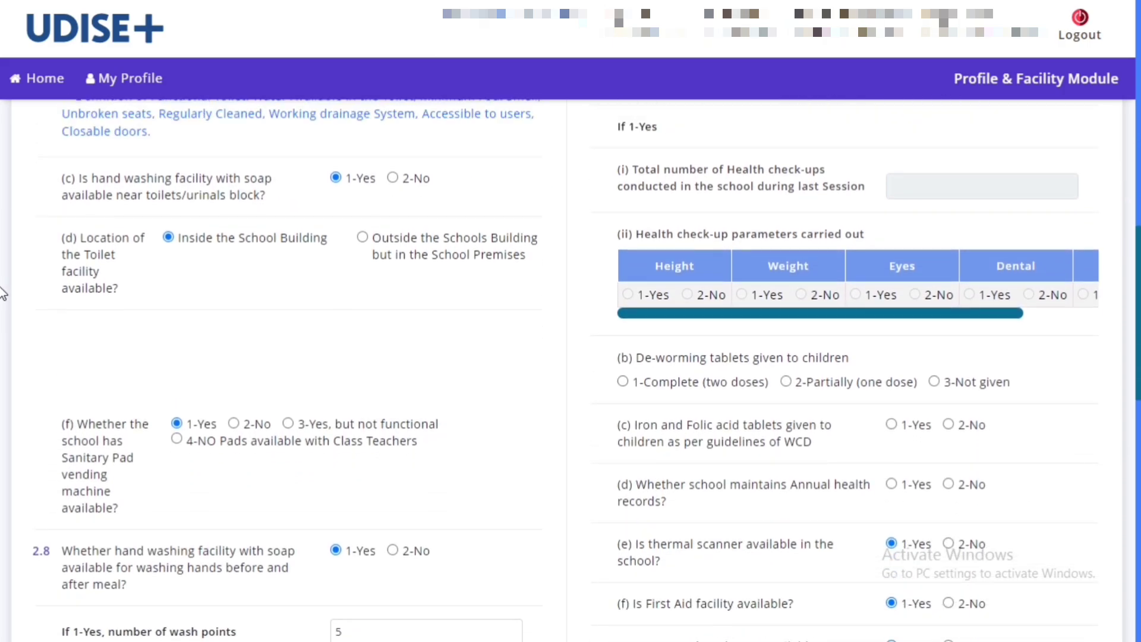
pyautogui.moveTo(648, 154); pyautogui.dragTo(843, 169)
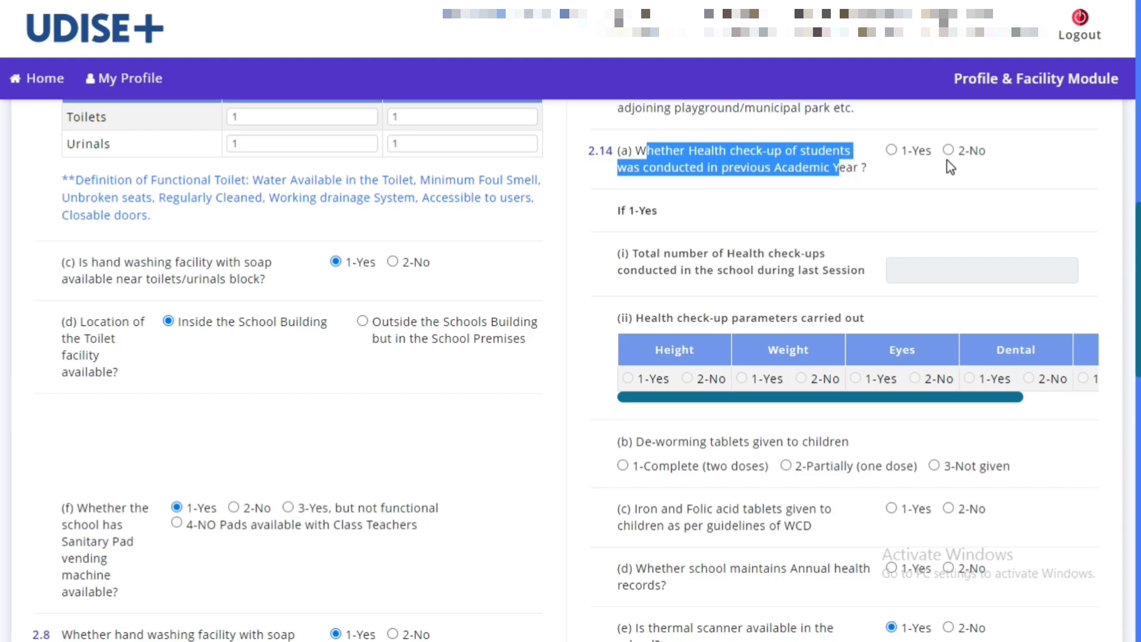
pyautogui.click(892, 150)
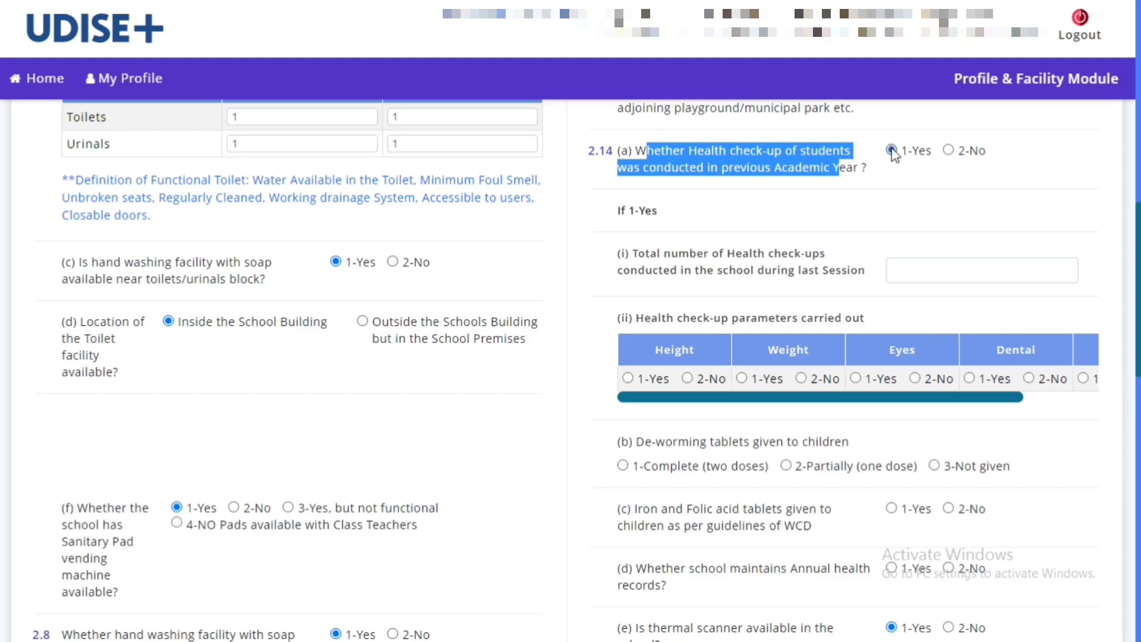
pyautogui.moveTo(632, 254); pyautogui.dragTo(825, 254)
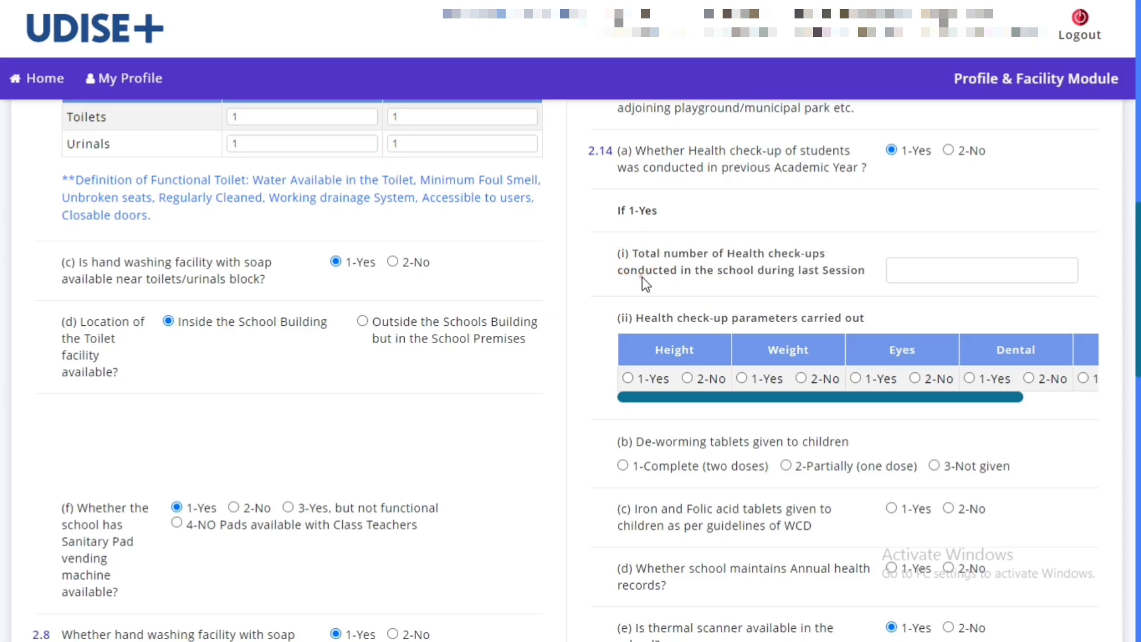
pyautogui.moveTo(638, 272); pyautogui.dragTo(777, 292)
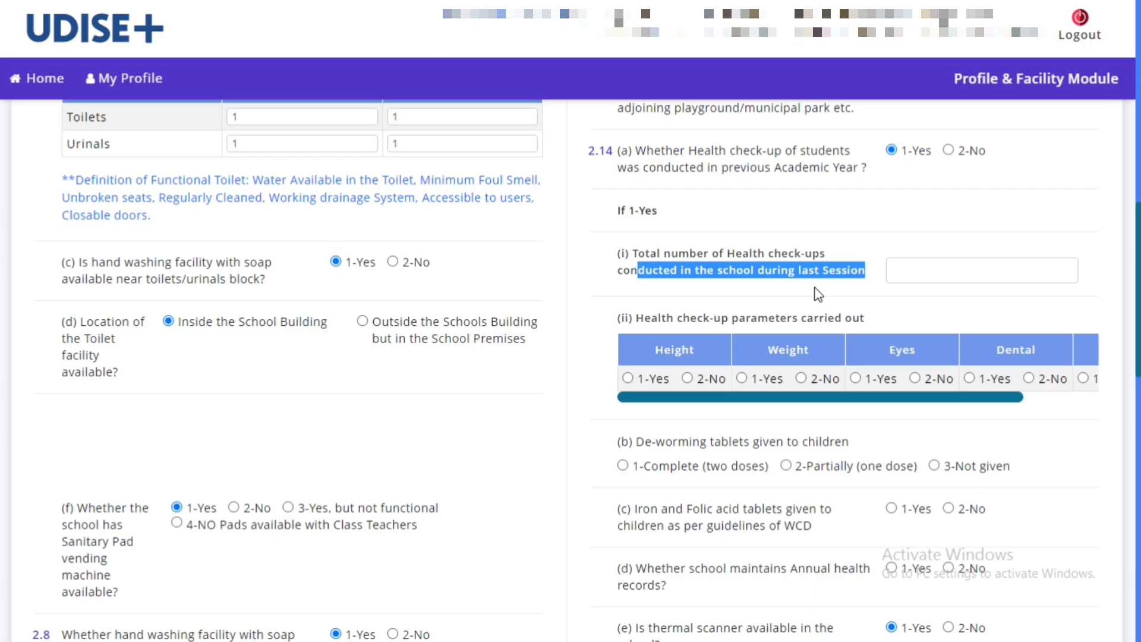
pyautogui.moveTo(637, 318); pyautogui.dragTo(862, 322)
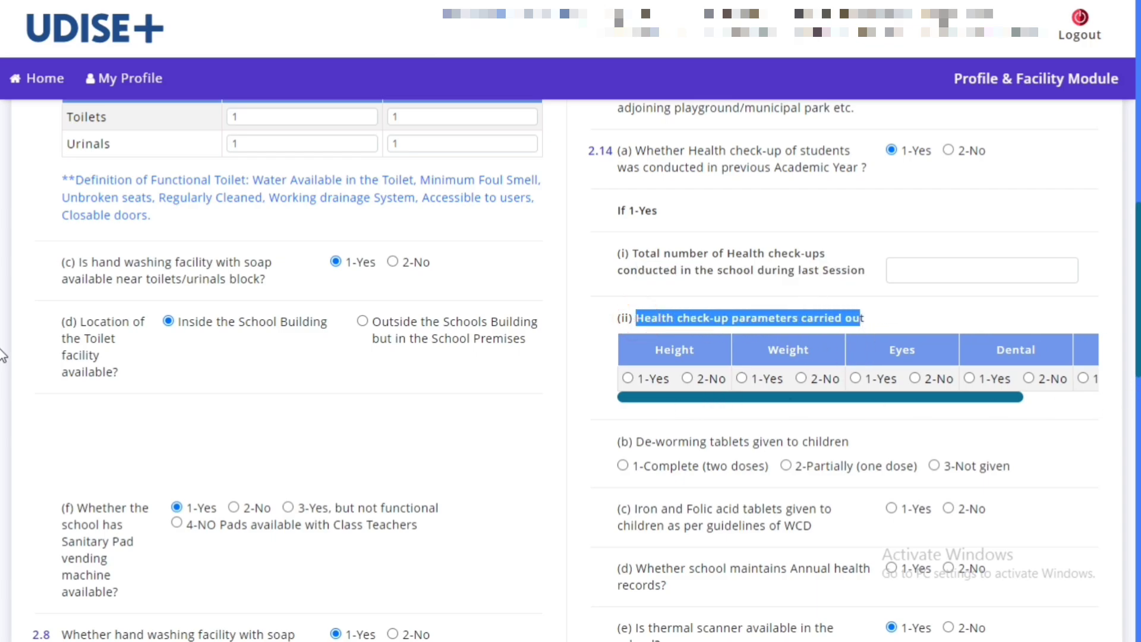
# Look over the remaining questions up to 2.19 on student furniture and proceed to the 2.20 to 2.23 form without saving.
pyautogui.scroll(-5, 3, 416)
pyautogui.scroll(-3, 3, 419)
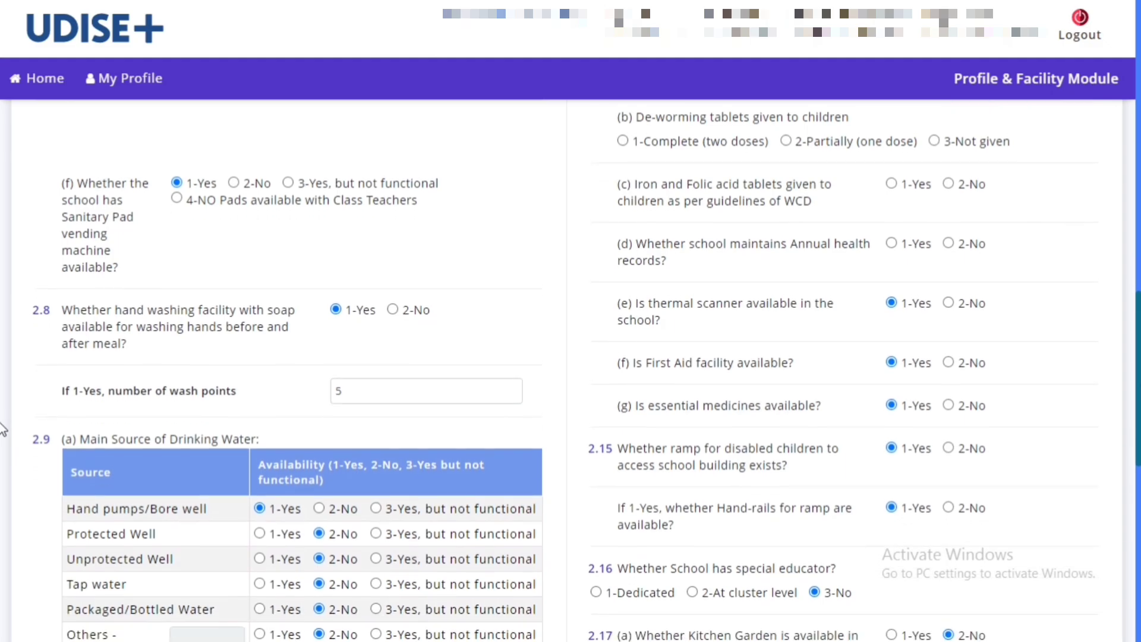
pyautogui.scroll(-2, 3, 464)
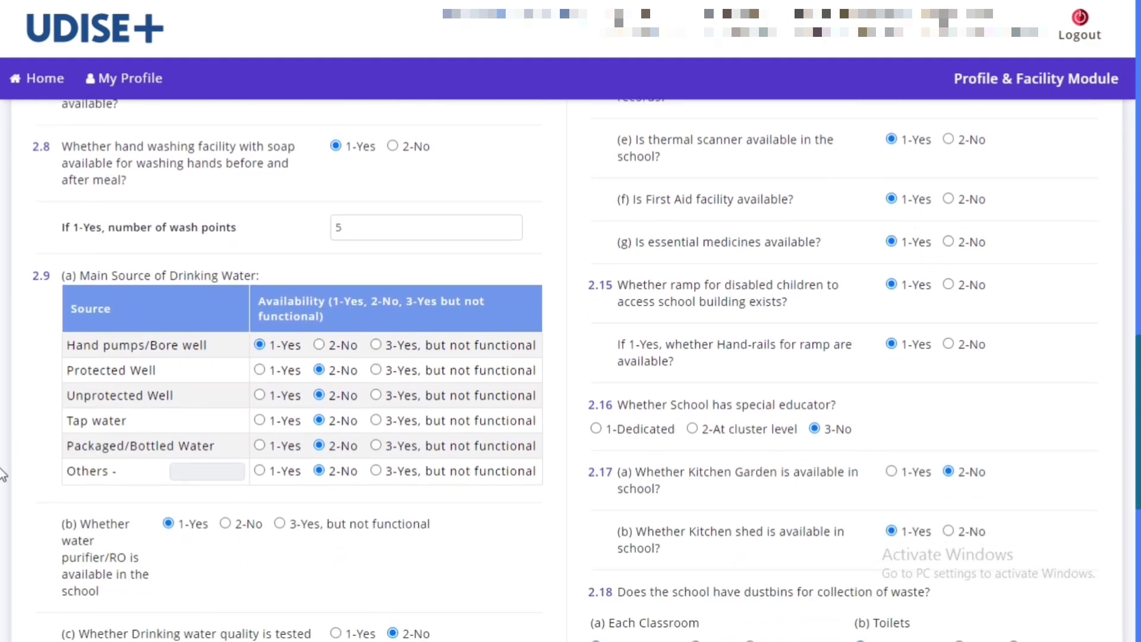
pyautogui.scroll(-3, 3, 550)
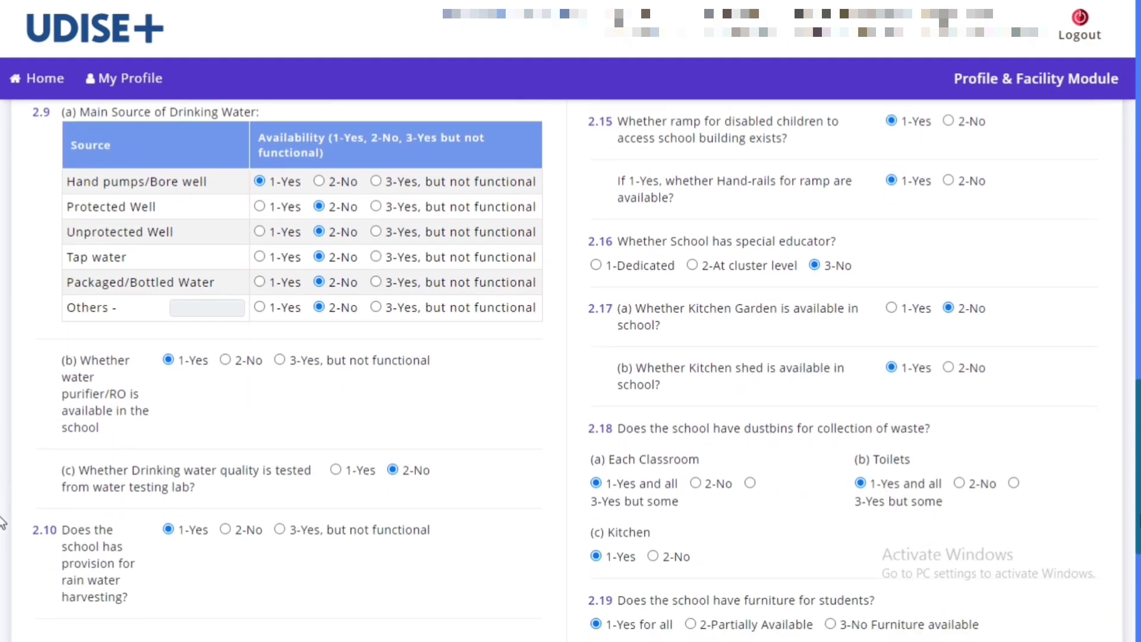
pyautogui.scroll(-2, 3, 550)
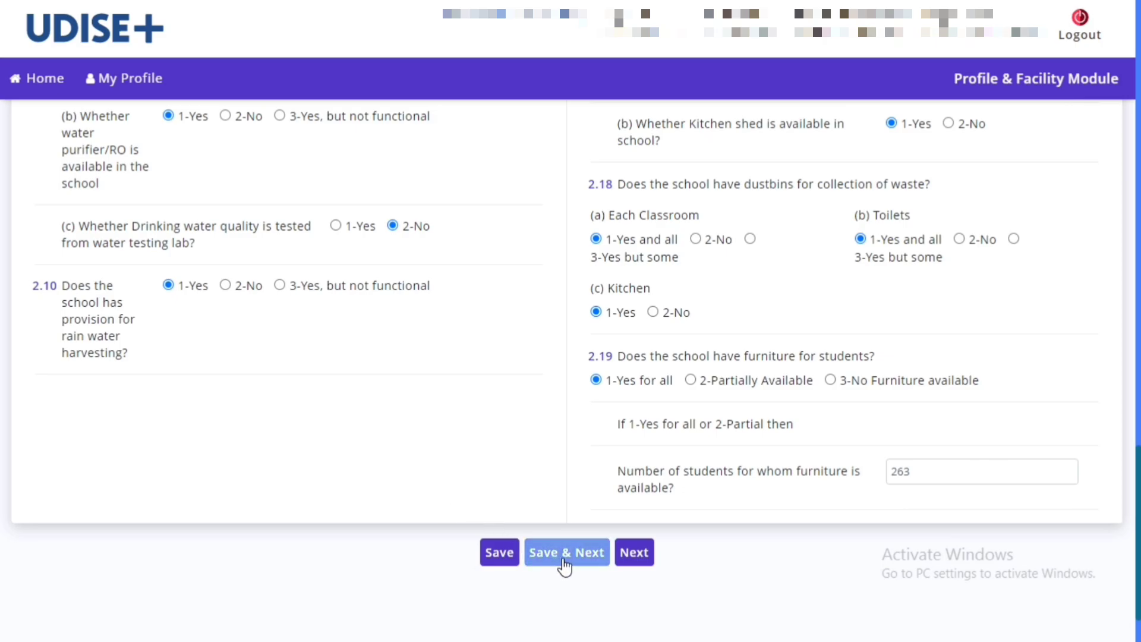
pyautogui.click(651, 554)
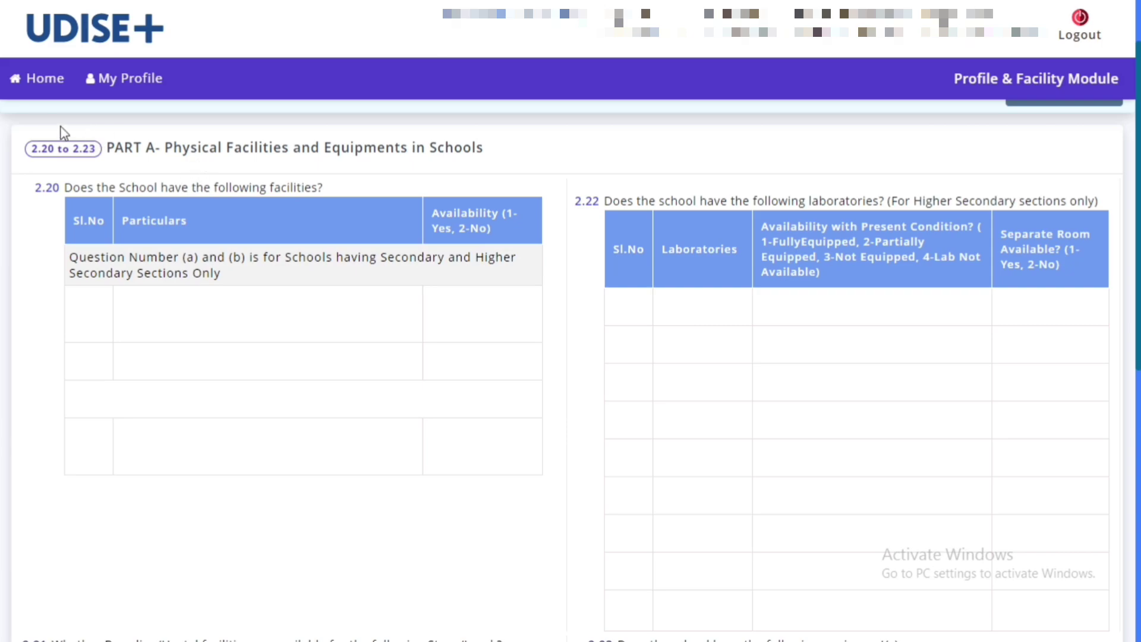
# Look over questions 2.20 to 2.23 of Part A on physical facilities and equipment, save the form and proceed to Part B.
pyautogui.moveTo(108, 149); pyautogui.dragTo(486, 163)
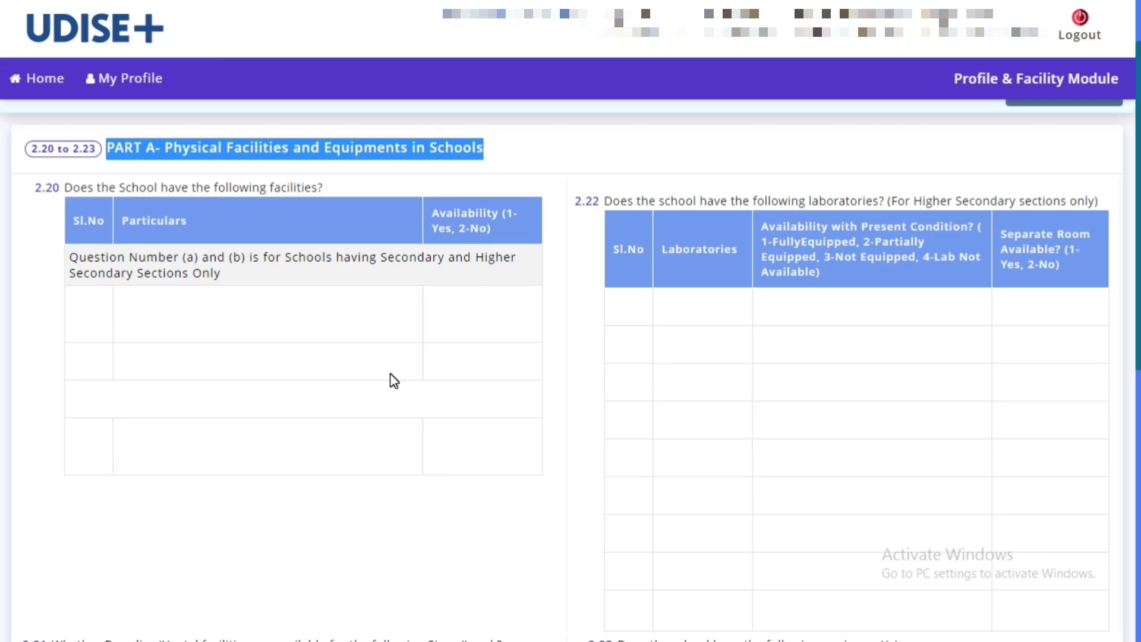
pyautogui.scroll(-5, 464, 389)
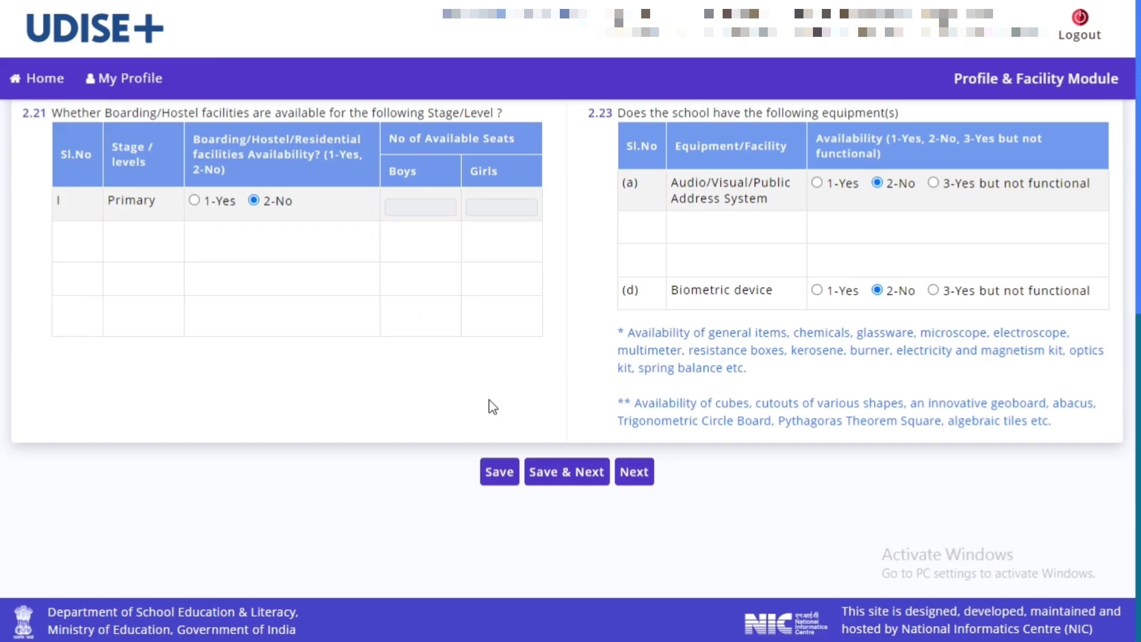
pyautogui.click(558, 482)
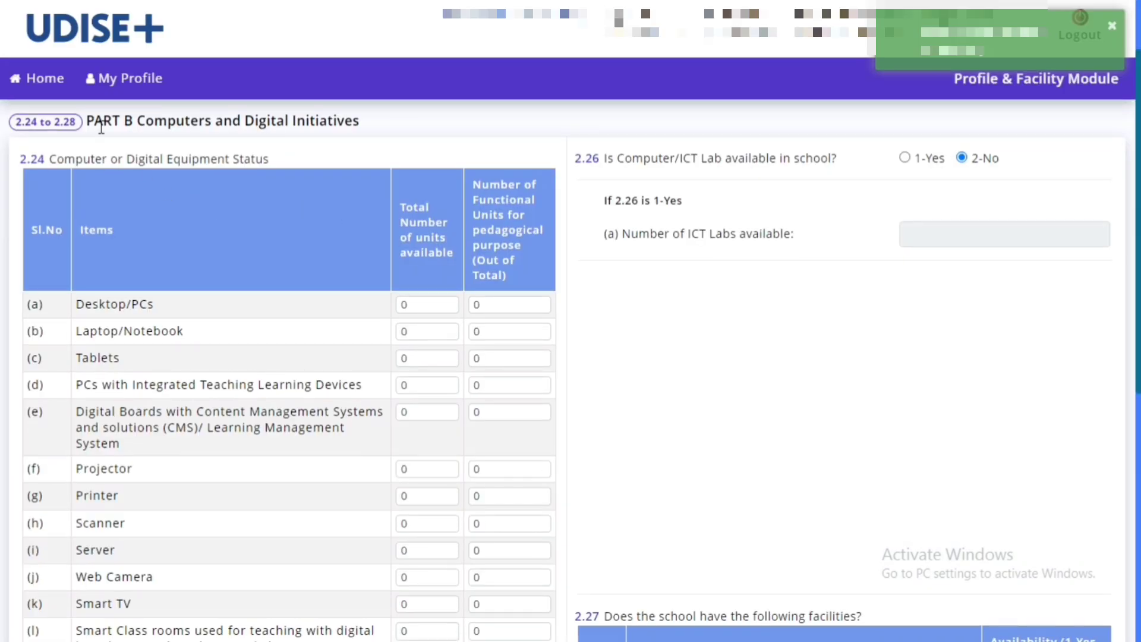
# Review Part B Computers and Digital Initiatives, questions 2.24 to 2.28, covering digital equipment, internet, ICT lab, digital facilities and digital library.
pyautogui.moveTo(96, 123); pyautogui.dragTo(360, 123)
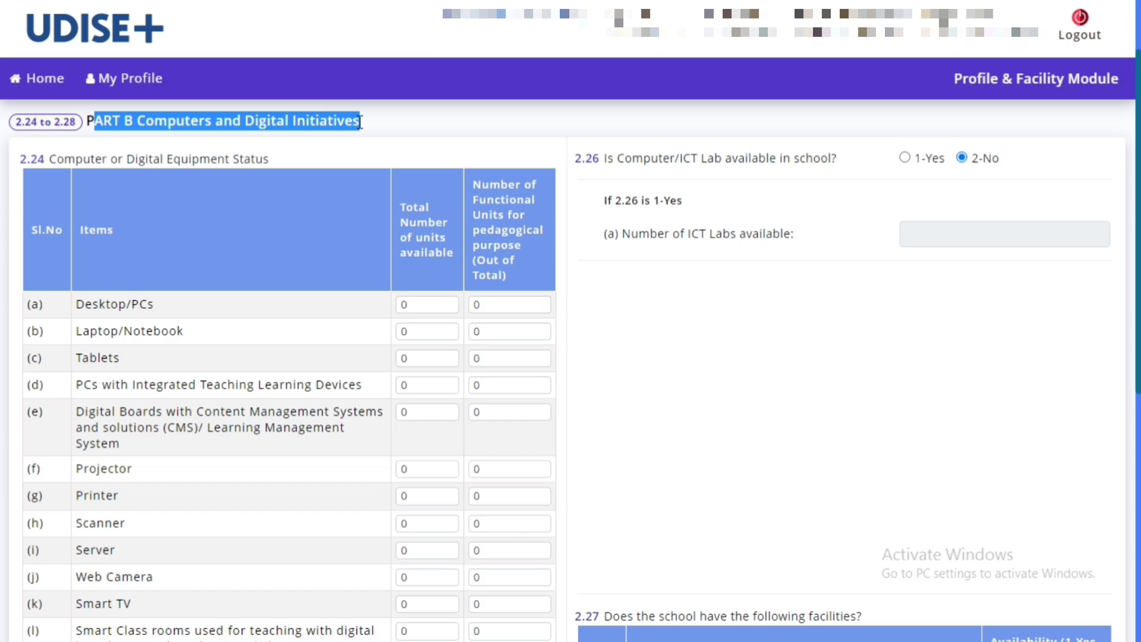
pyautogui.moveTo(58, 159); pyautogui.dragTo(271, 160)
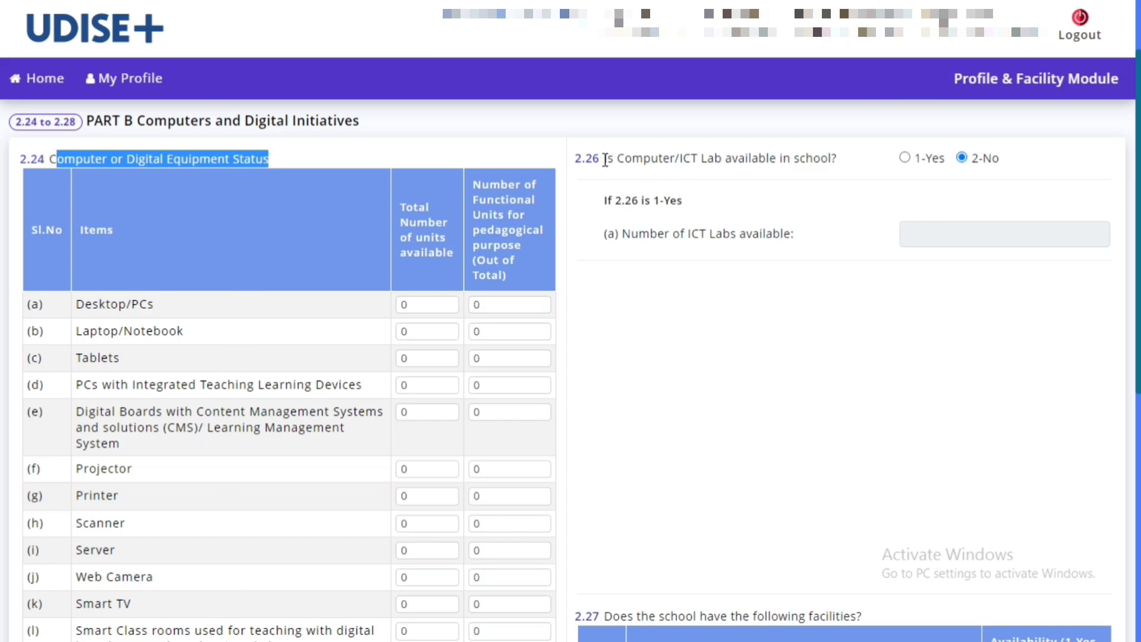
pyautogui.moveTo(581, 160); pyautogui.dragTo(830, 158)
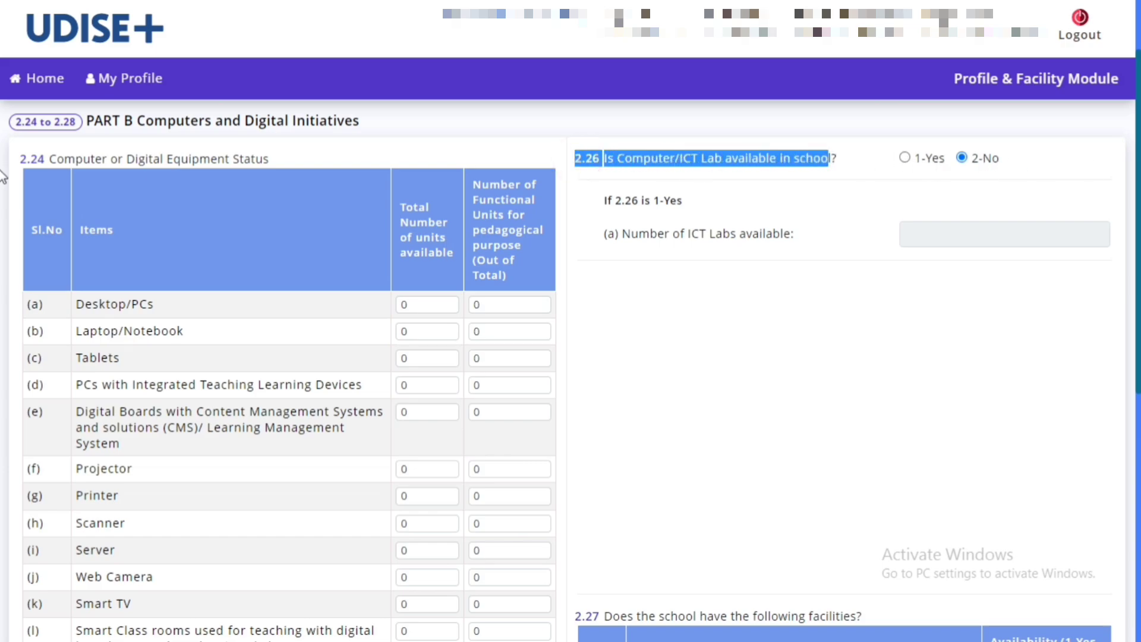
pyautogui.scroll(-1, 3, 229)
pyautogui.scroll(-1, 3, 229)
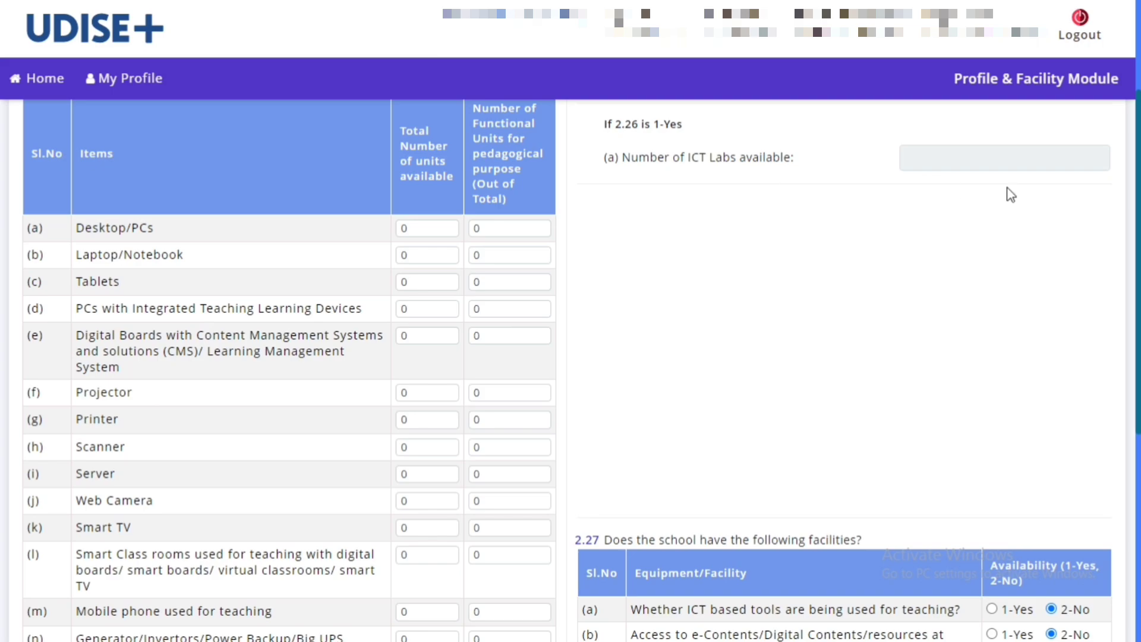
pyautogui.scroll(-5, 3, 205)
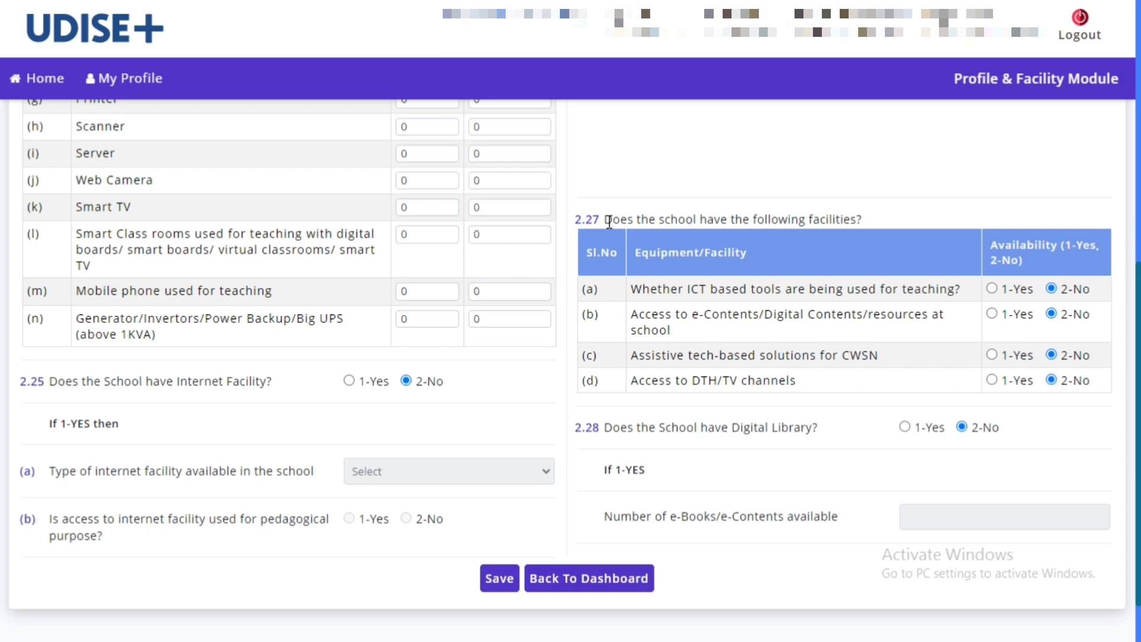
pyautogui.moveTo(606, 221); pyautogui.dragTo(853, 218)
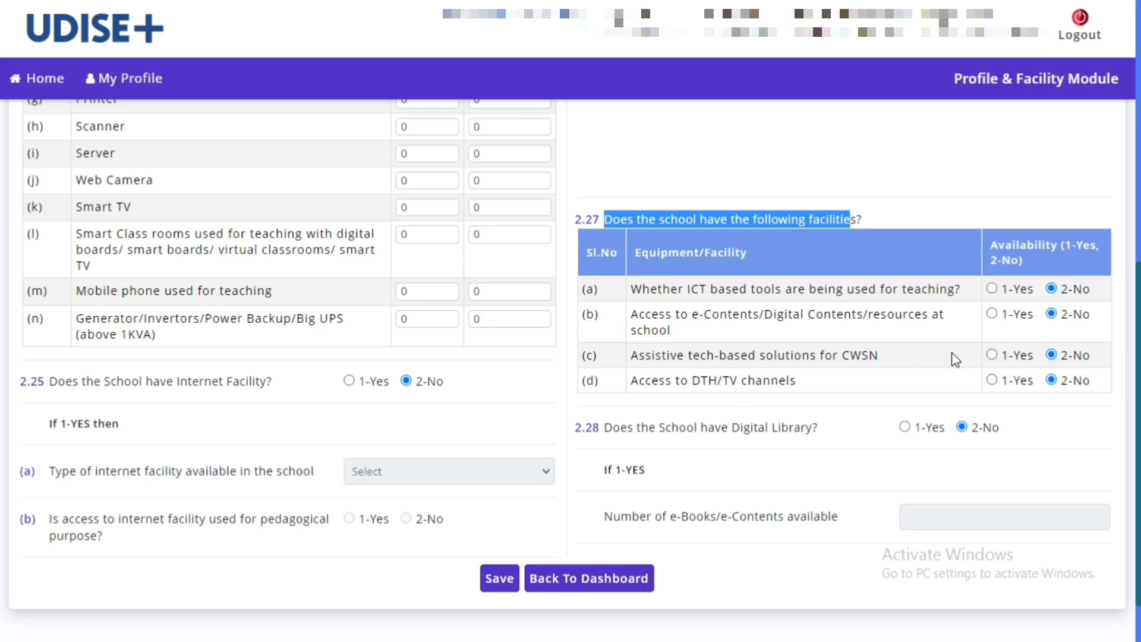
pyautogui.scroll(-2, 622, 480)
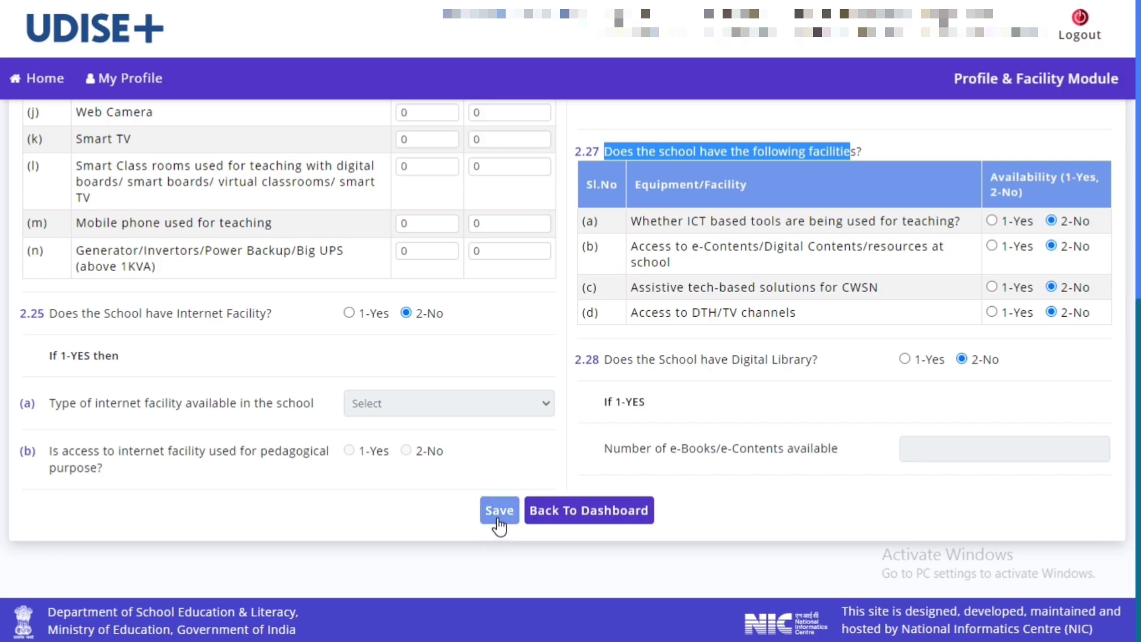